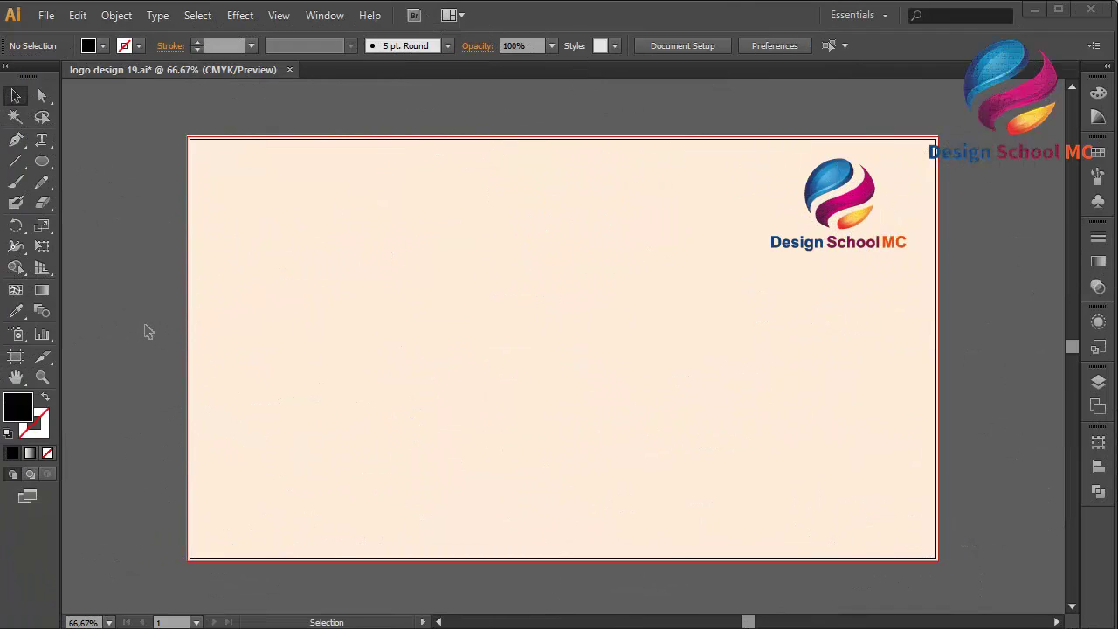
Step: Draw a large black circle in the lower middle of the artboard with the Ellipse tool
{"action": "left_click_drag", "start_coordinate": [41, 161], "coordinate": [145, 207]}
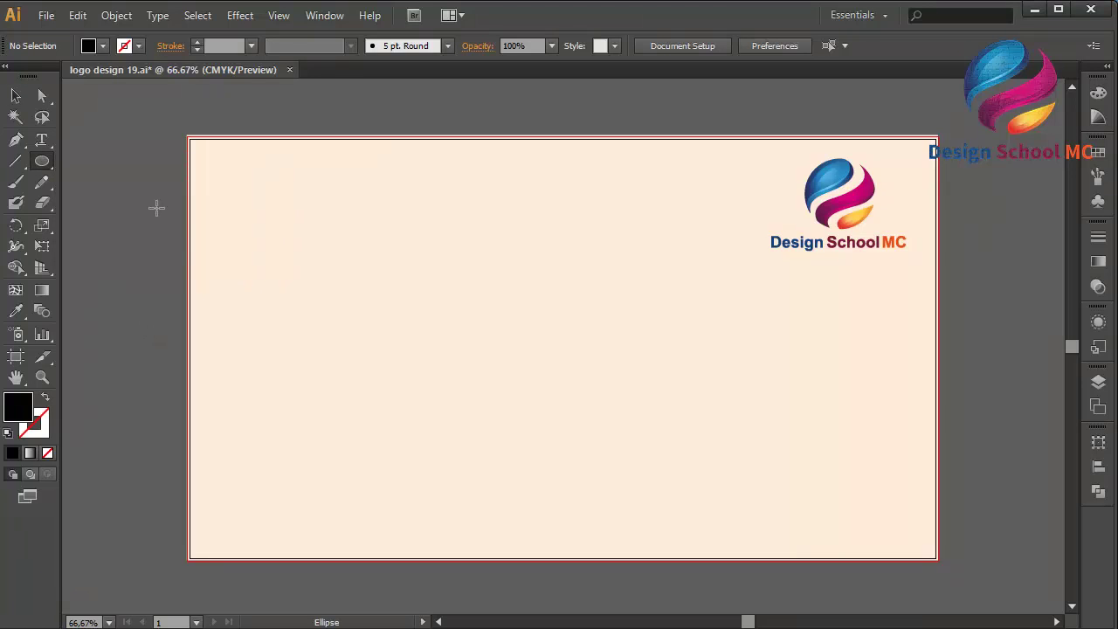
{"action": "left_click_drag", "start_coordinate": [342, 213], "coordinate": [639, 464]}
Step: Create a star with Radius 1 of 45 px, Radius 2 of 50 px and 35 points
{"action": "left_click_drag", "start_coordinate": [40, 159], "coordinate": [105, 246]}
{"action": "left_click", "coordinate": [324, 272]}
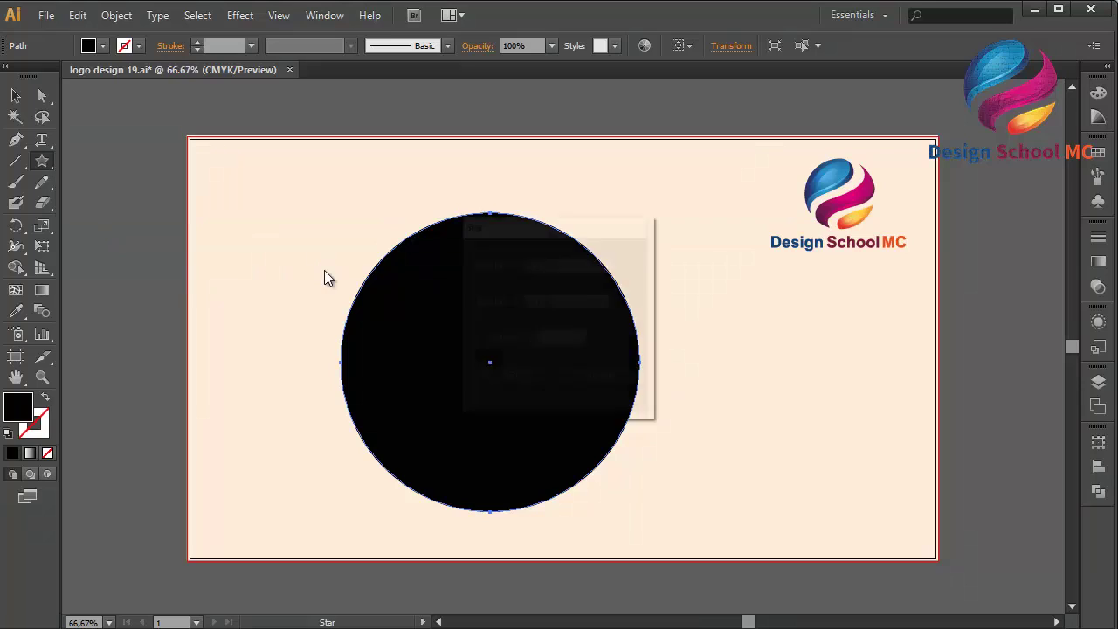
{"action": "left_click", "coordinate": [566, 266]}
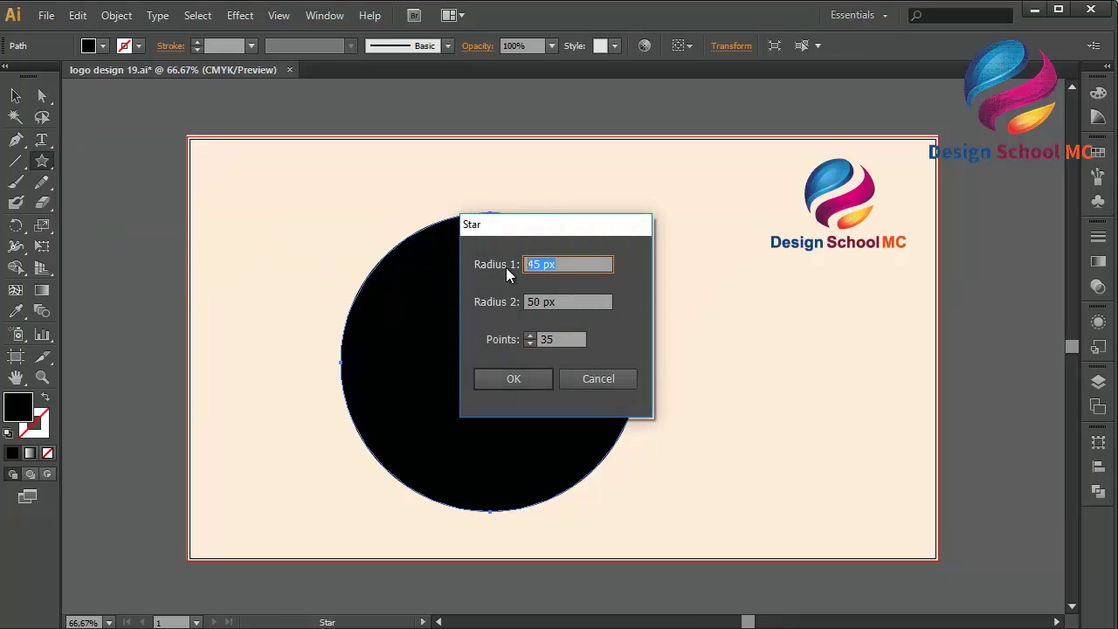
{"action": "left_click", "coordinate": [560, 264]}
{"action": "key", "text": "Tab"}
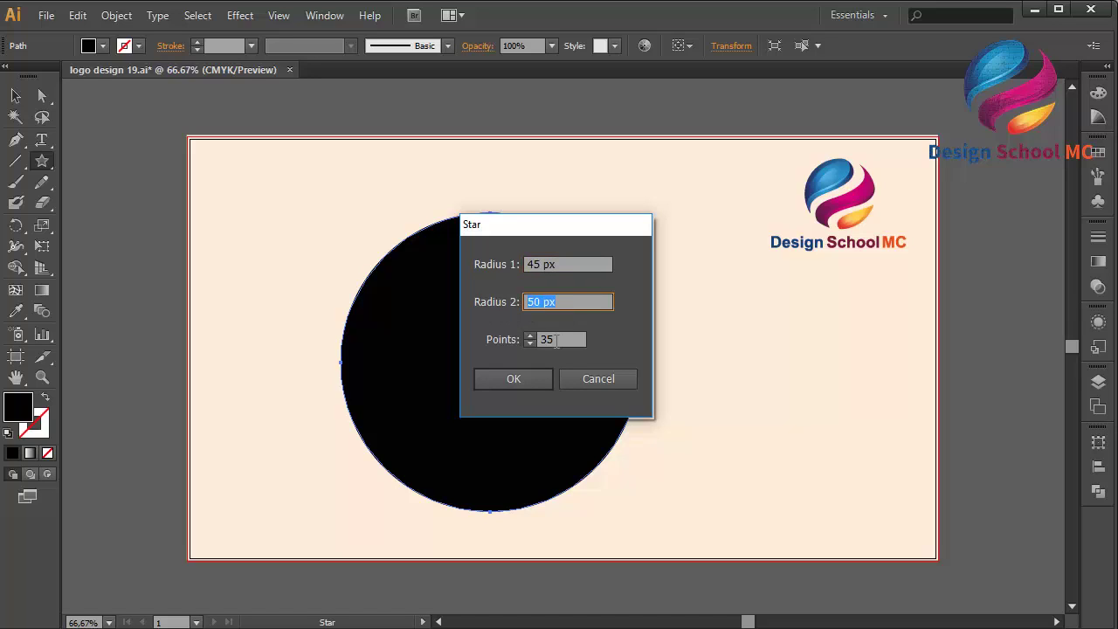
{"action": "key", "text": "Tab"}
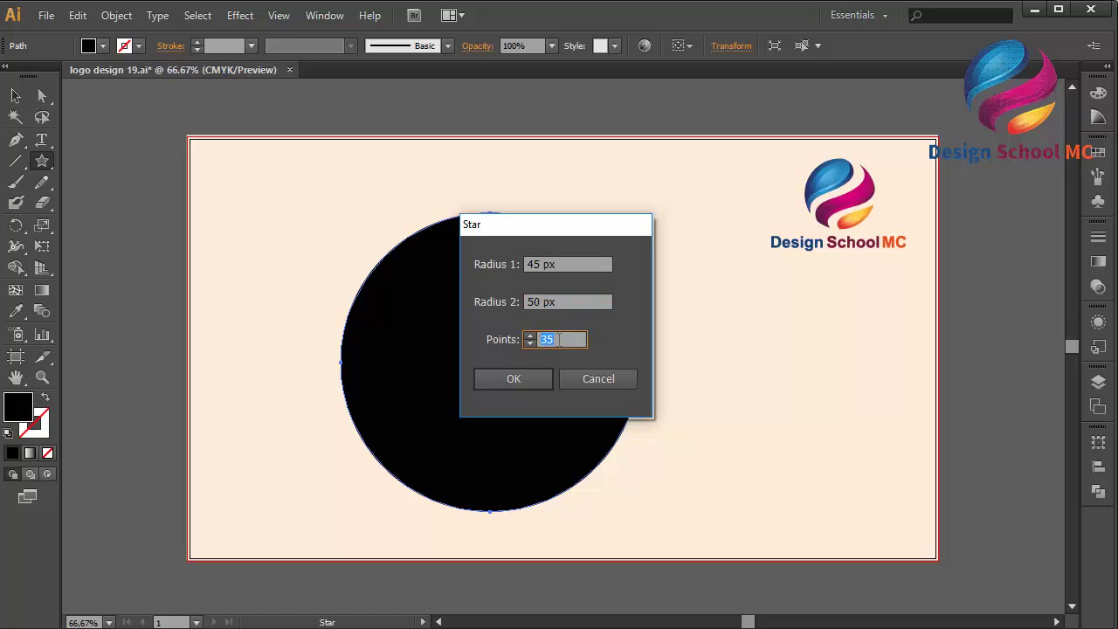
{"action": "left_click", "coordinate": [530, 373]}
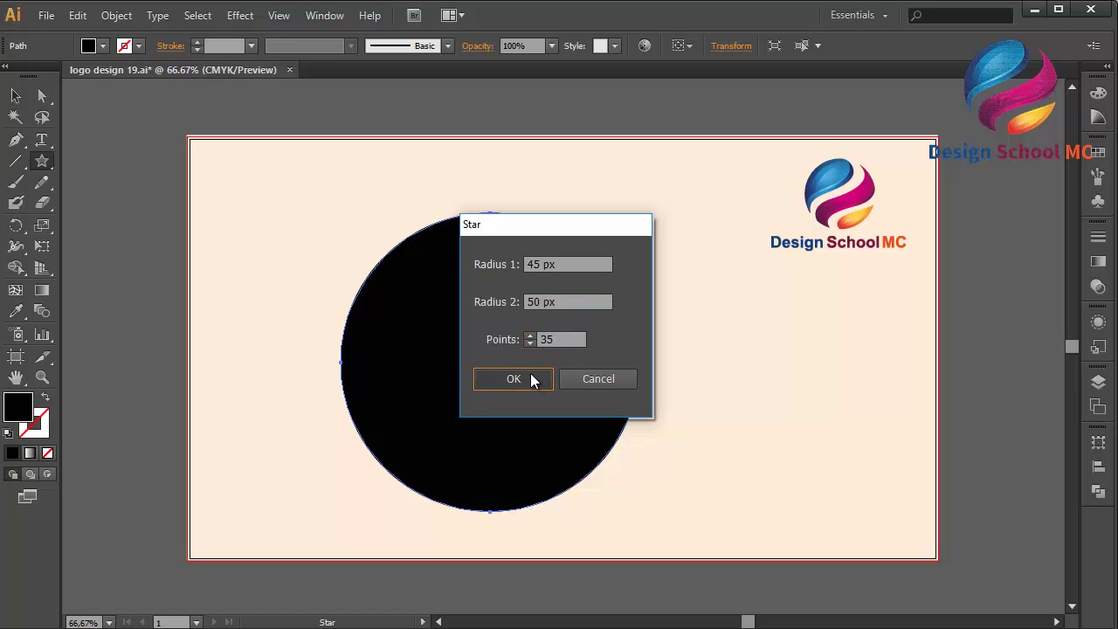
Step: Enlarge the star and centre it on the black circle so its points sit just inside the circle's edge
{"action": "left_click", "coordinate": [15, 95]}
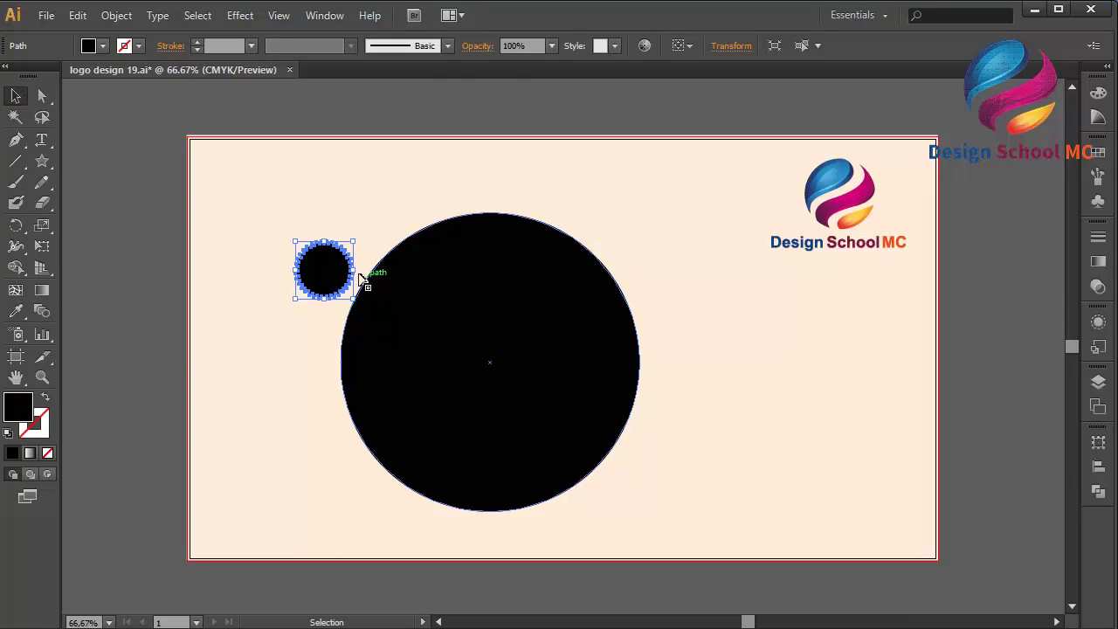
{"action": "left_click_drag", "start_coordinate": [355, 273], "coordinate": [537, 281]}
{"action": "left_click_drag", "start_coordinate": [444, 276], "coordinate": [514, 364]}
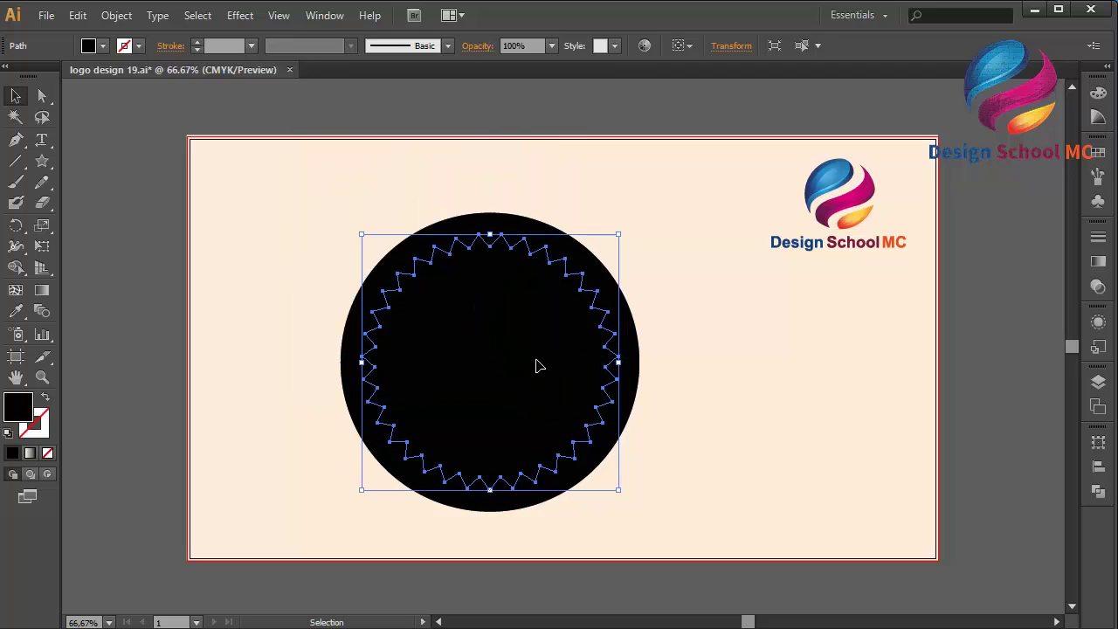
{"action": "left_click_drag", "start_coordinate": [621, 365], "coordinate": [644, 367]}
{"action": "left_click_drag", "start_coordinate": [541, 369], "coordinate": [529, 389]}
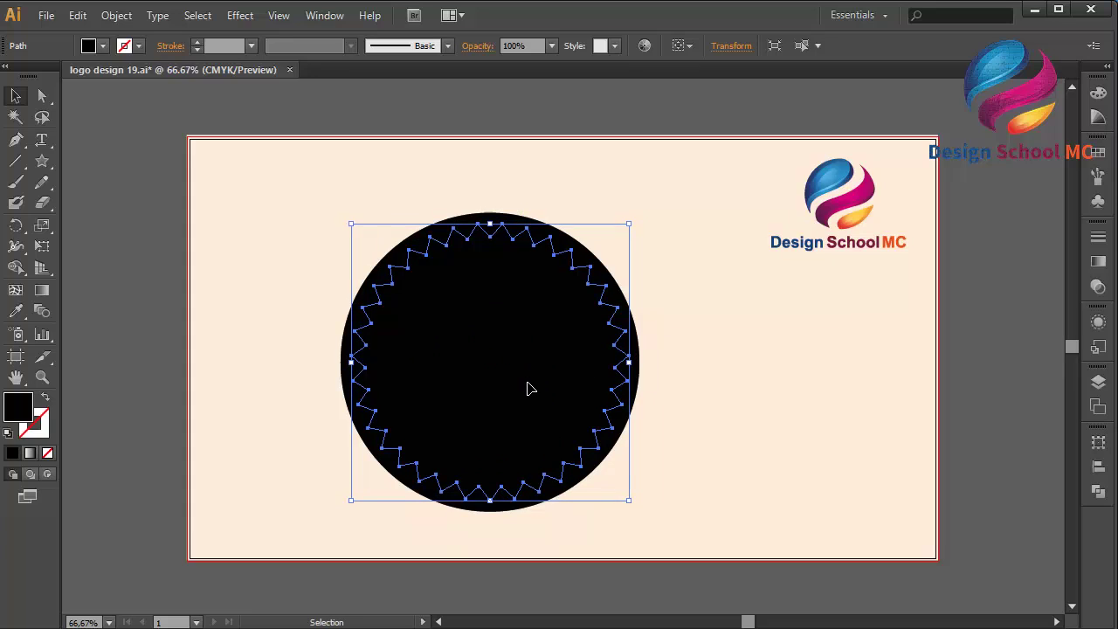
Step: Fill the star with white, FFFFFF
{"action": "double_click", "coordinate": [15, 418]}
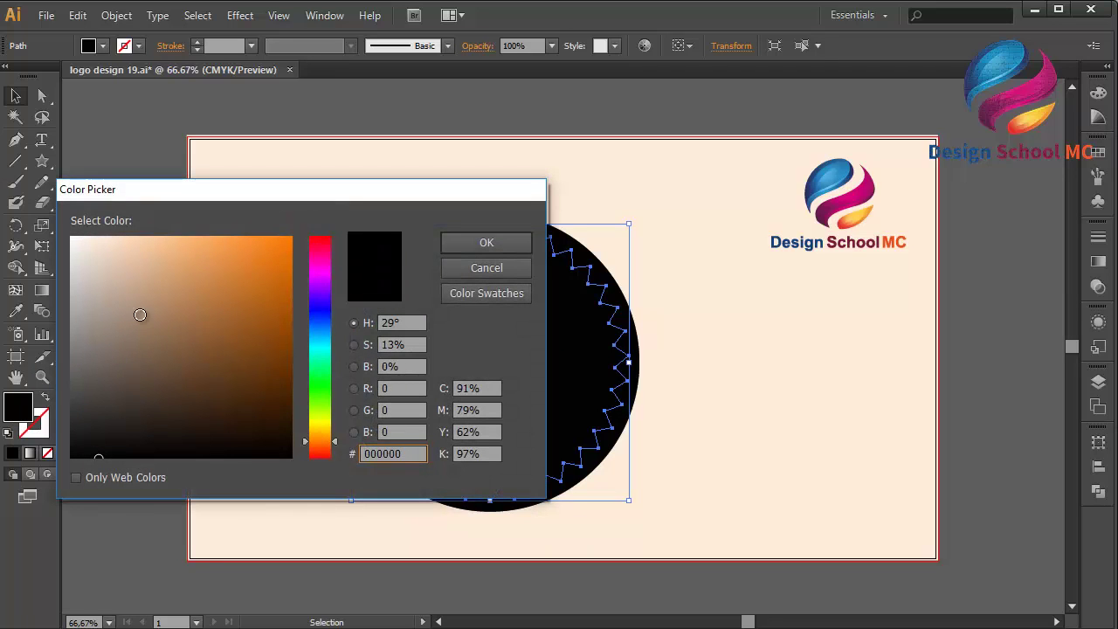
{"action": "left_click_drag", "start_coordinate": [132, 302], "coordinate": [72, 234]}
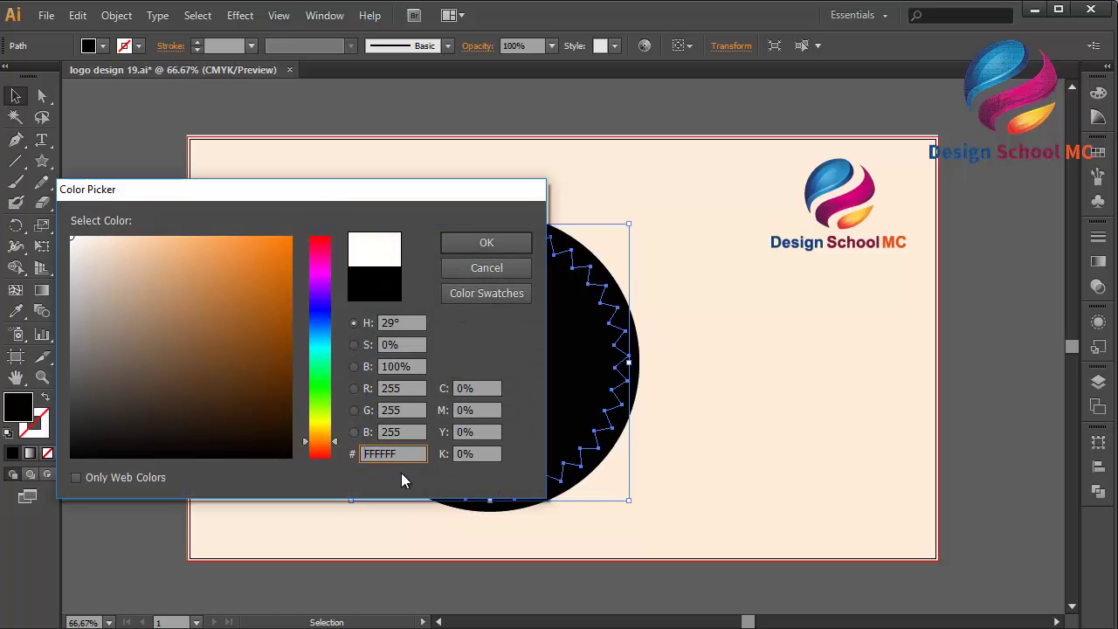
{"action": "left_click", "coordinate": [494, 243]}
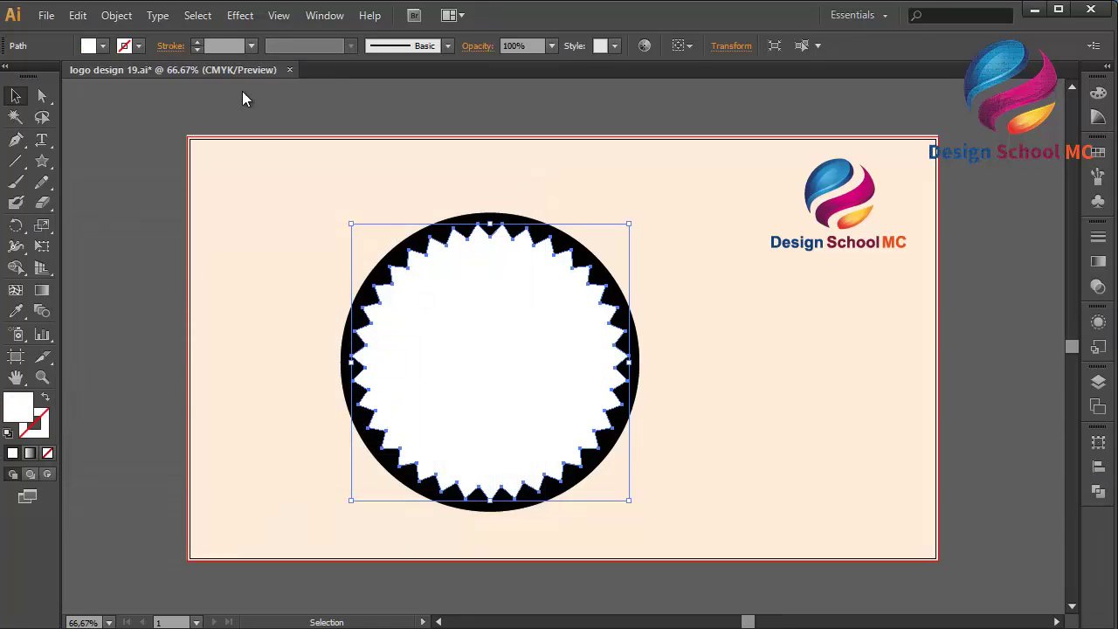
Step: Apply the Round Corners effect to the white star with a 15 px radius and preview enabled
{"action": "left_click", "coordinate": [239, 16]}
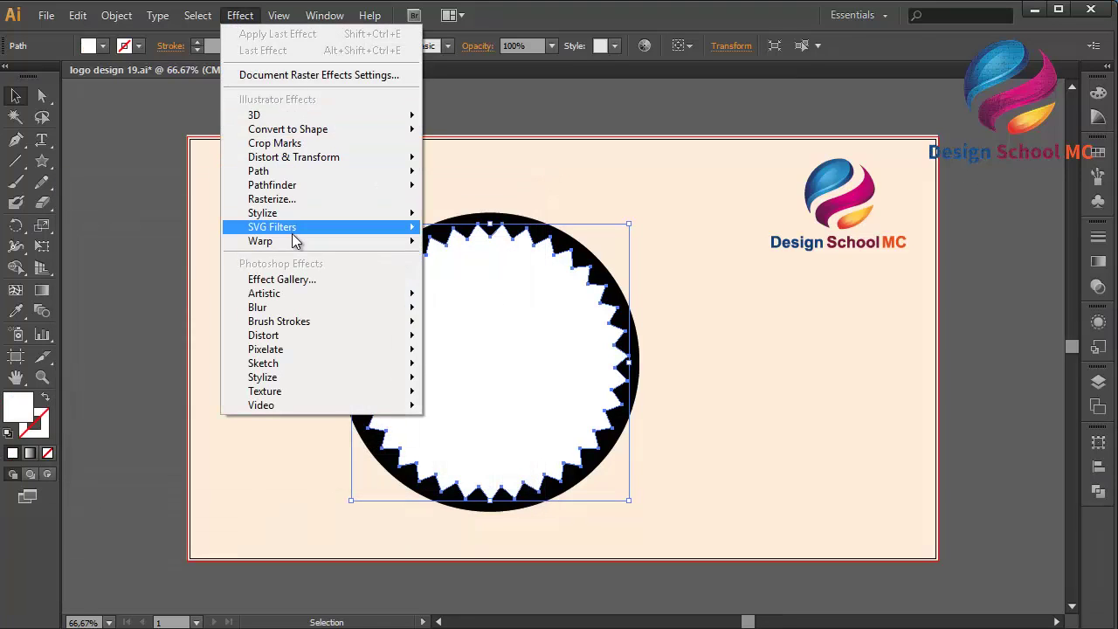
{"action": "mouse_move", "coordinate": [297, 213]}
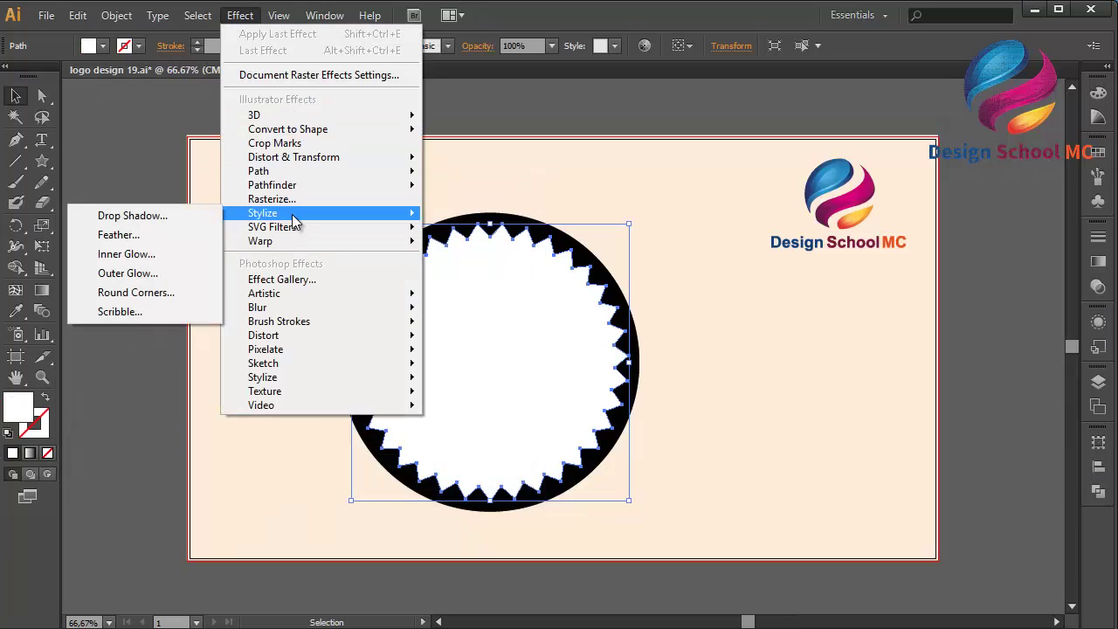
{"action": "left_click", "coordinate": [163, 294]}
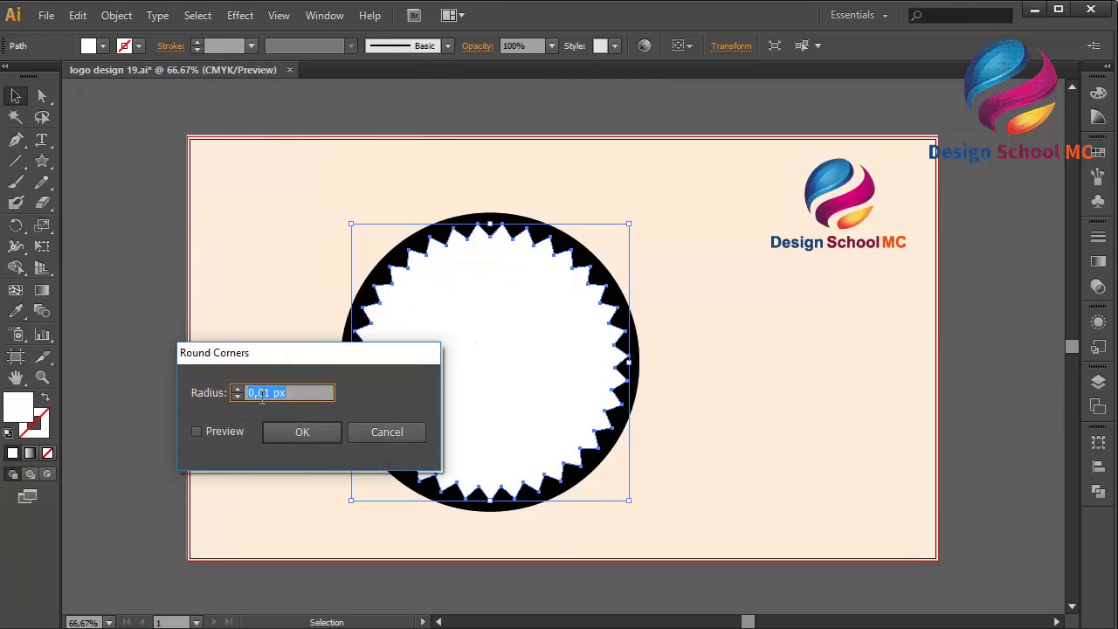
{"action": "left_click_drag", "start_coordinate": [303, 362], "coordinate": [643, 371]}
{"action": "type", "text": "15"}
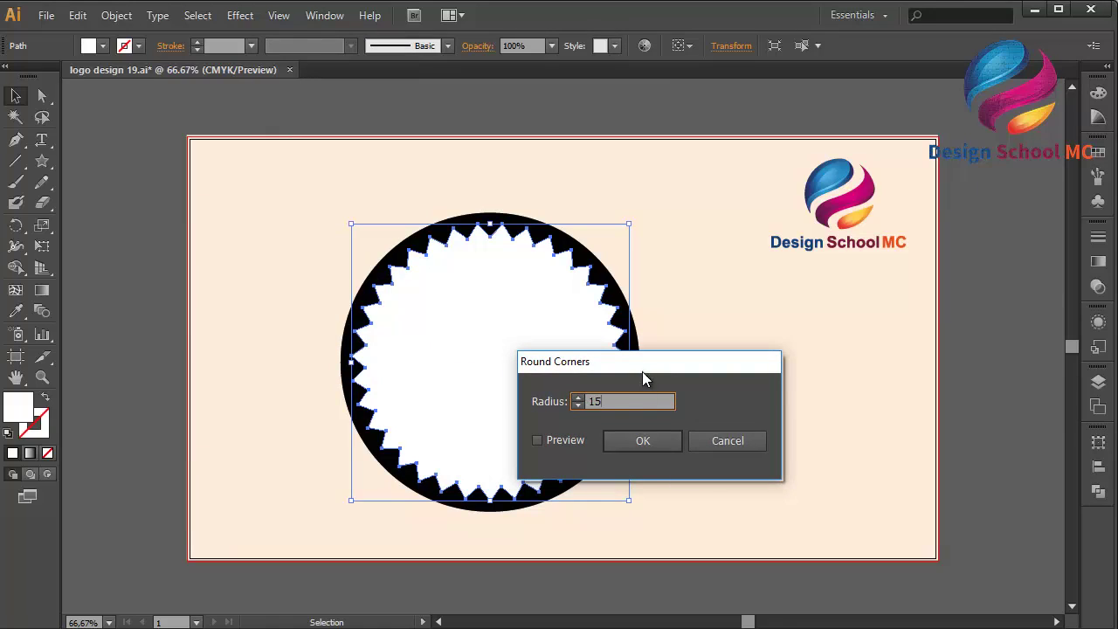
{"action": "left_click", "coordinate": [567, 440]}
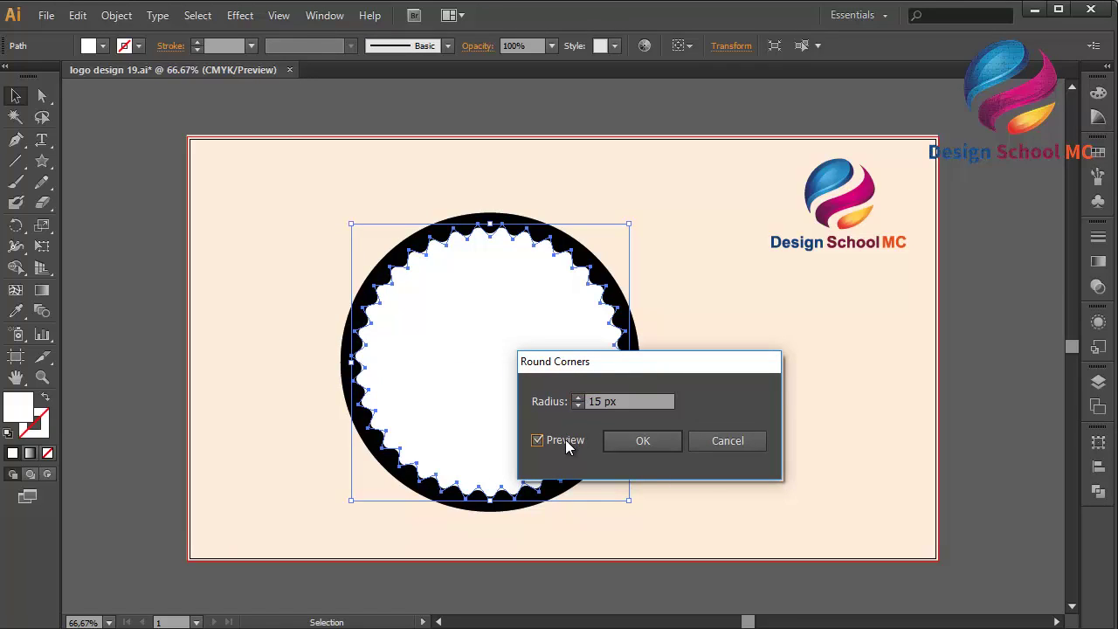
{"action": "left_click", "coordinate": [636, 442]}
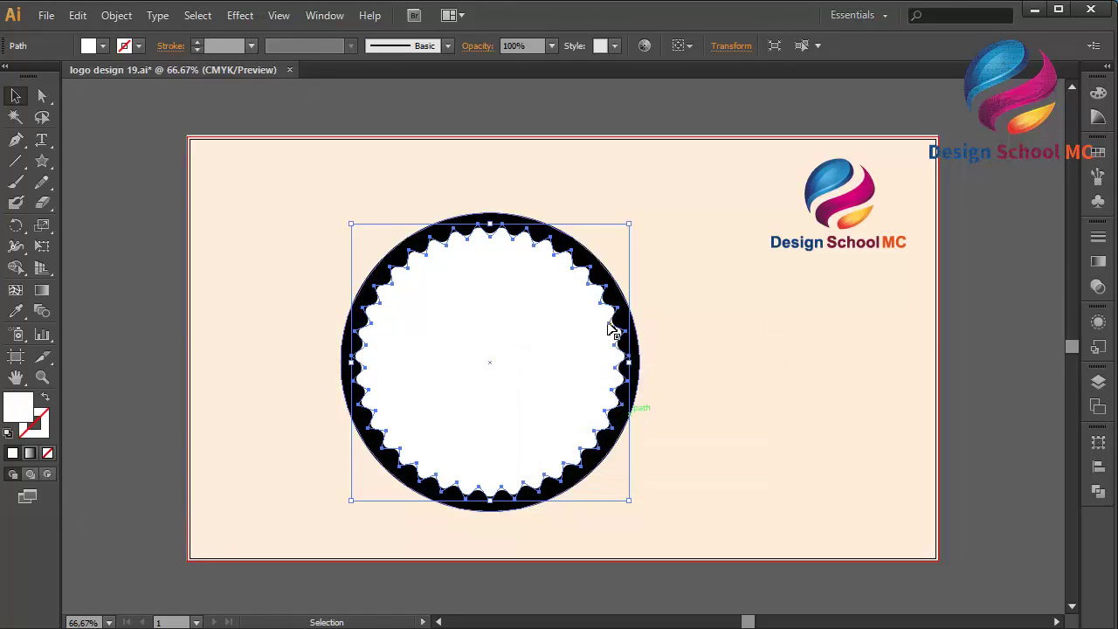
{"action": "left_click", "coordinate": [399, 120]}
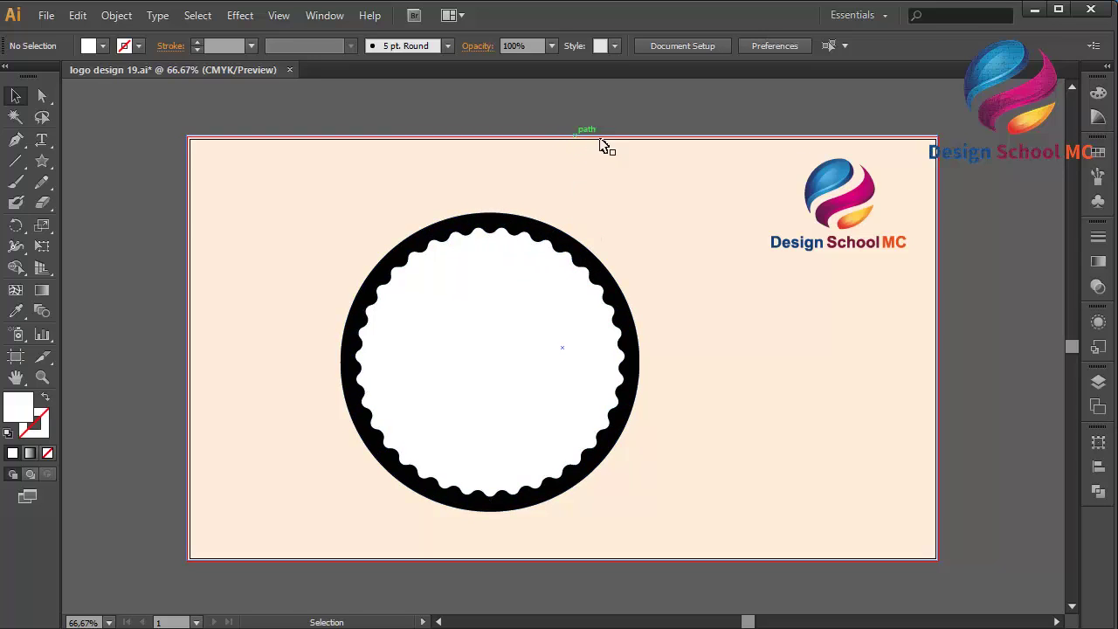
Step: Select the scalloped white shape together with the black circle and move both slightly up and to the right
{"action": "key", "text": "a"}
{"action": "key", "text": "ctrl+1"}
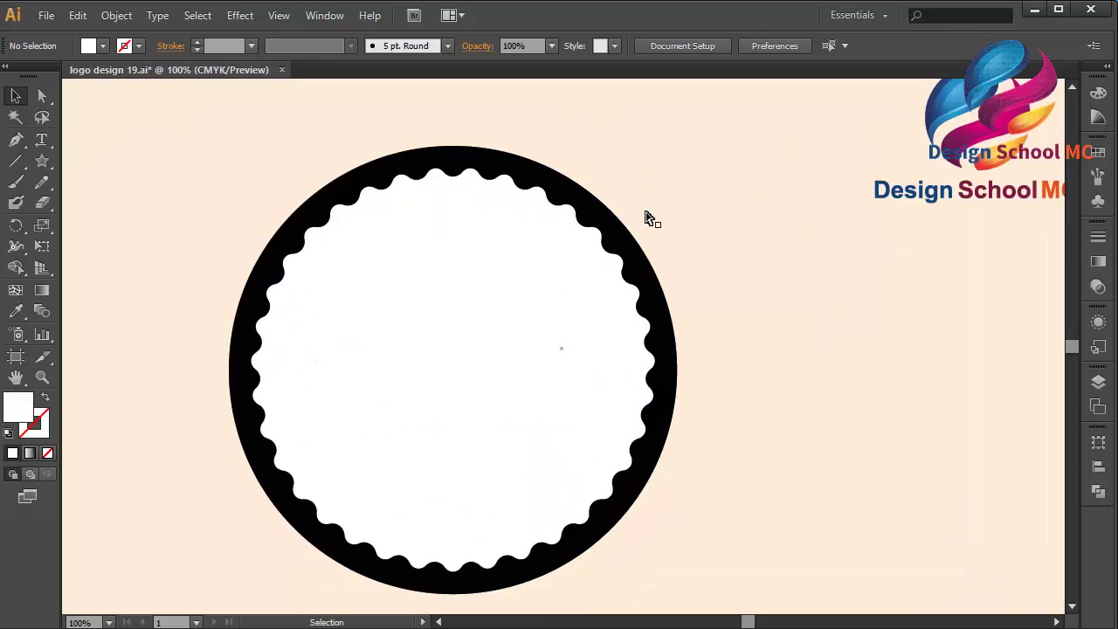
{"action": "key", "text": "ctrl+0"}
{"action": "key", "text": "ctrl+1"}
{"action": "left_click", "coordinate": [1054, 622]}
{"action": "left_click", "coordinate": [1073, 88]}
{"action": "left_click", "coordinate": [1073, 94]}
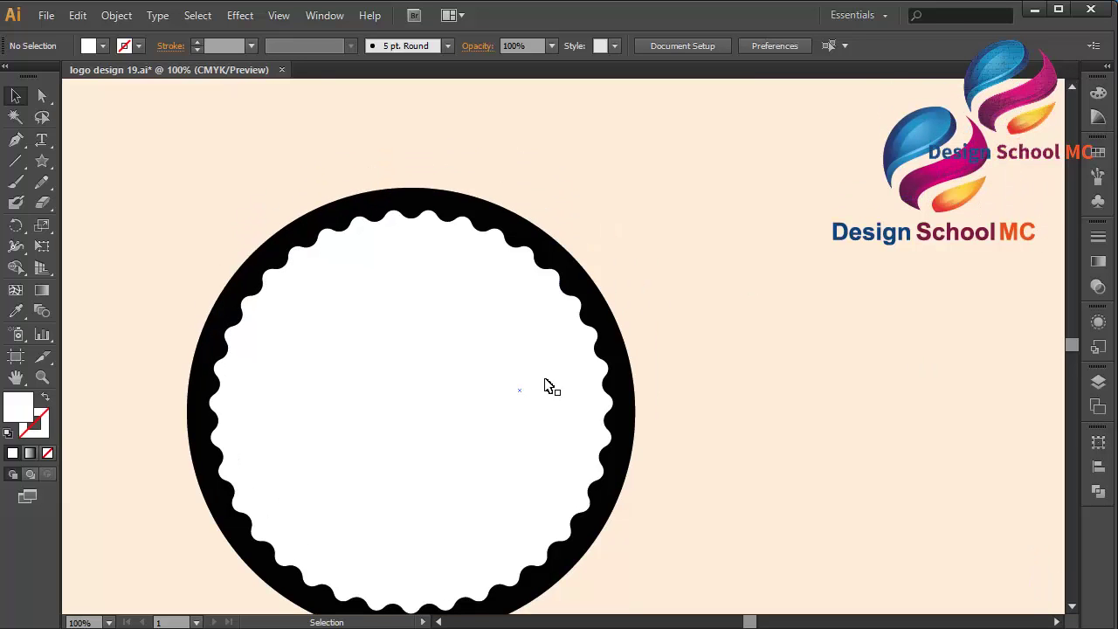
{"action": "left_click", "coordinate": [539, 392]}
{"action": "left_click", "coordinate": [632, 357], "text": "shift"}
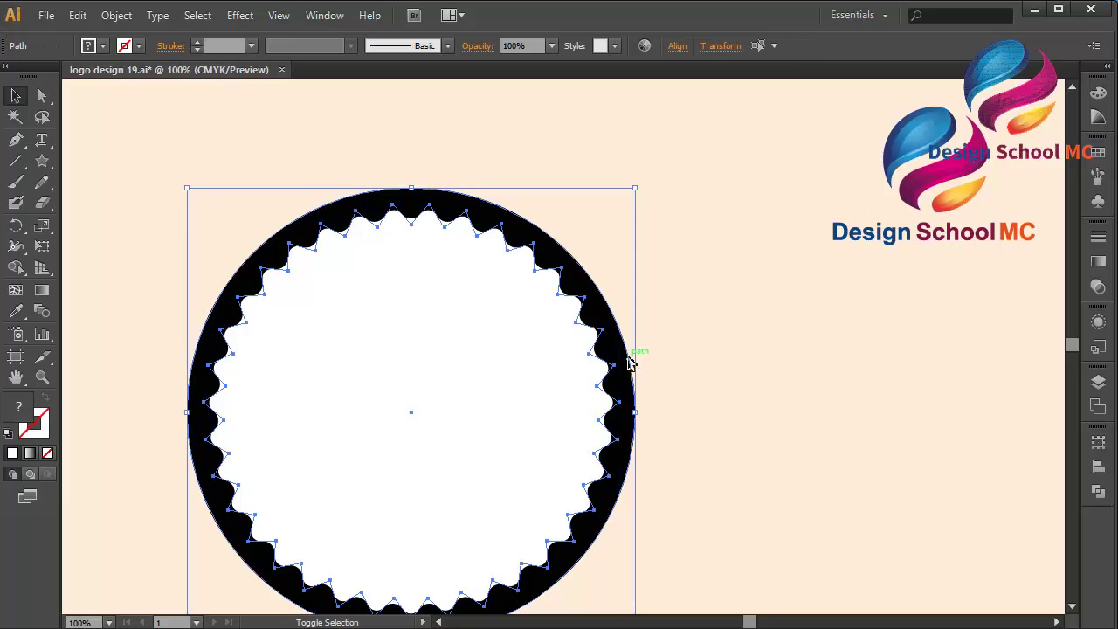
{"action": "left_click_drag", "start_coordinate": [507, 367], "coordinate": [546, 313]}
{"action": "left_click", "coordinate": [806, 350]}
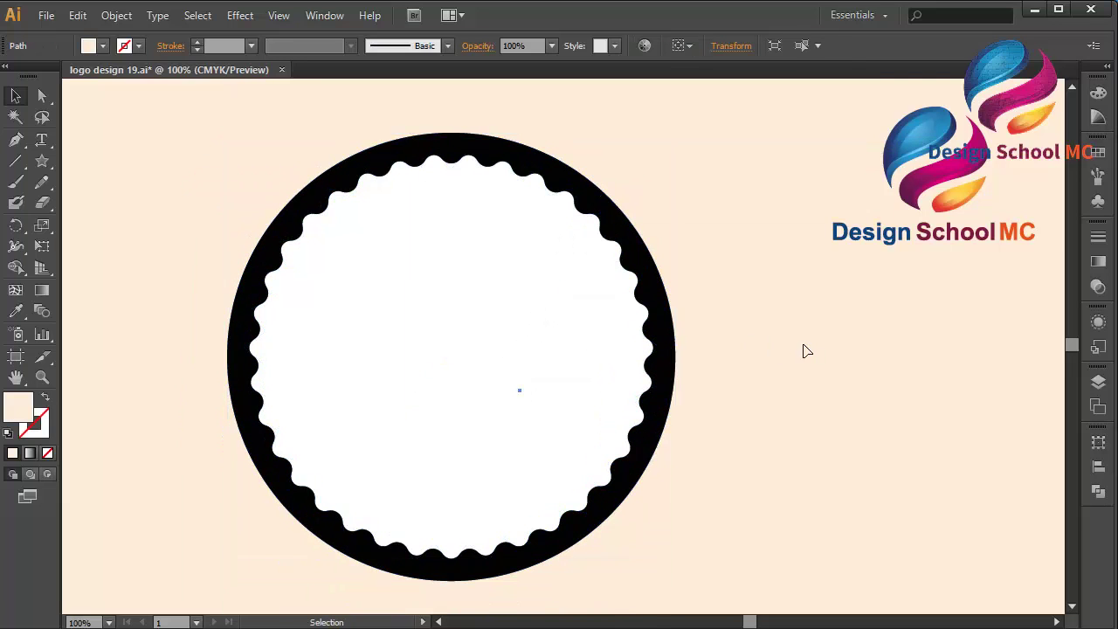
Step: Swap the circle's black fill to its stroke, leaving no fill, and set the stroke weight to 7 pt
{"action": "left_click", "coordinate": [673, 351]}
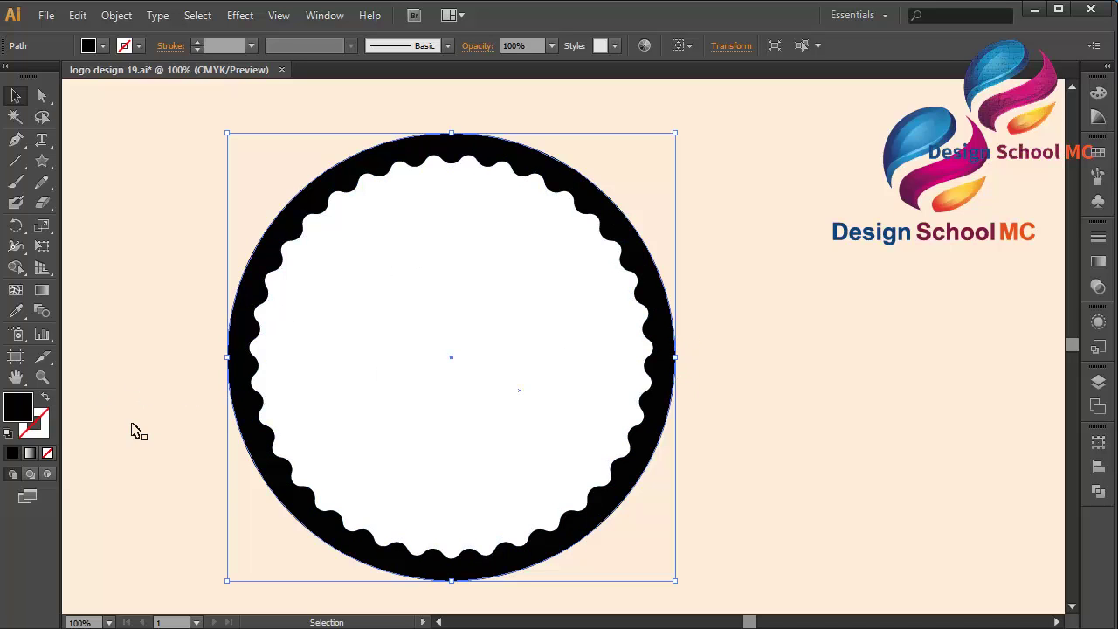
{"action": "left_click", "coordinate": [46, 399]}
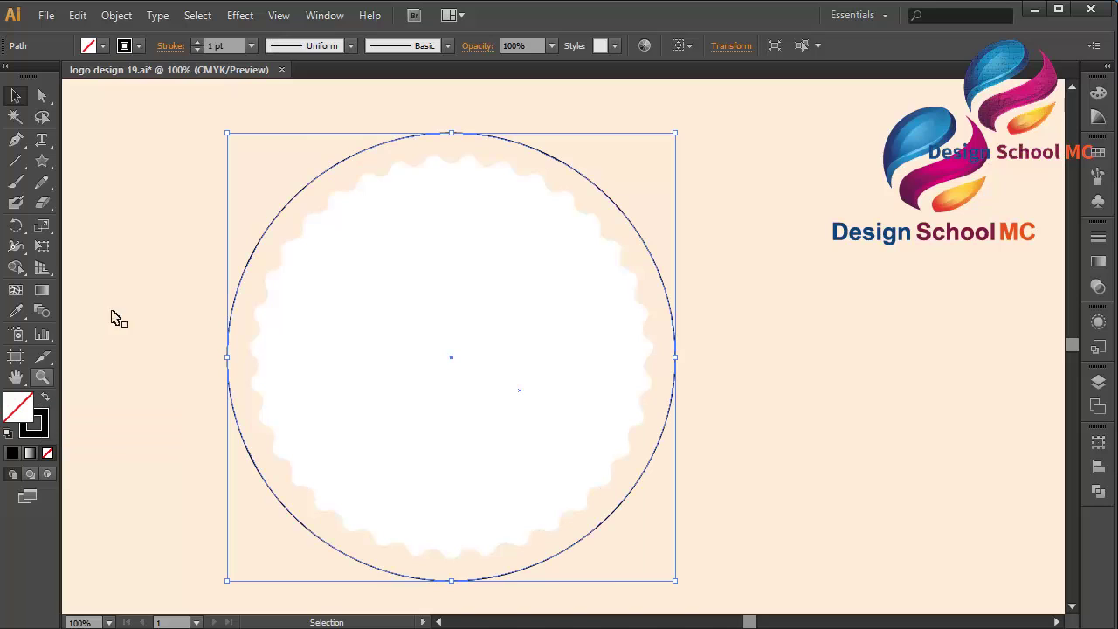
{"action": "left_click", "coordinate": [252, 45]}
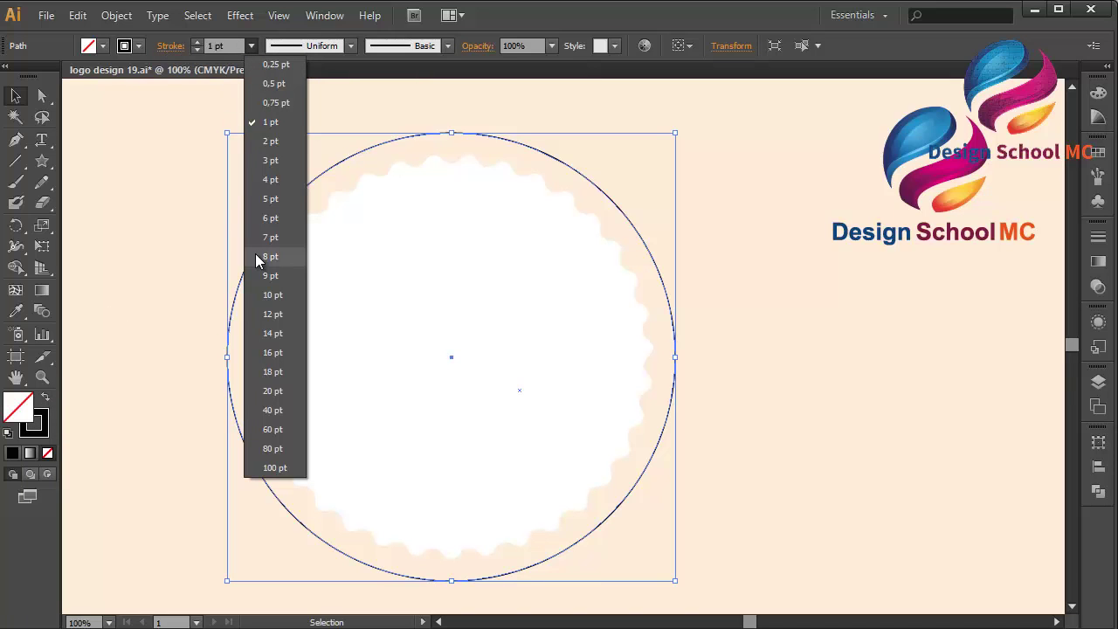
{"action": "key", "text": "Escape"}
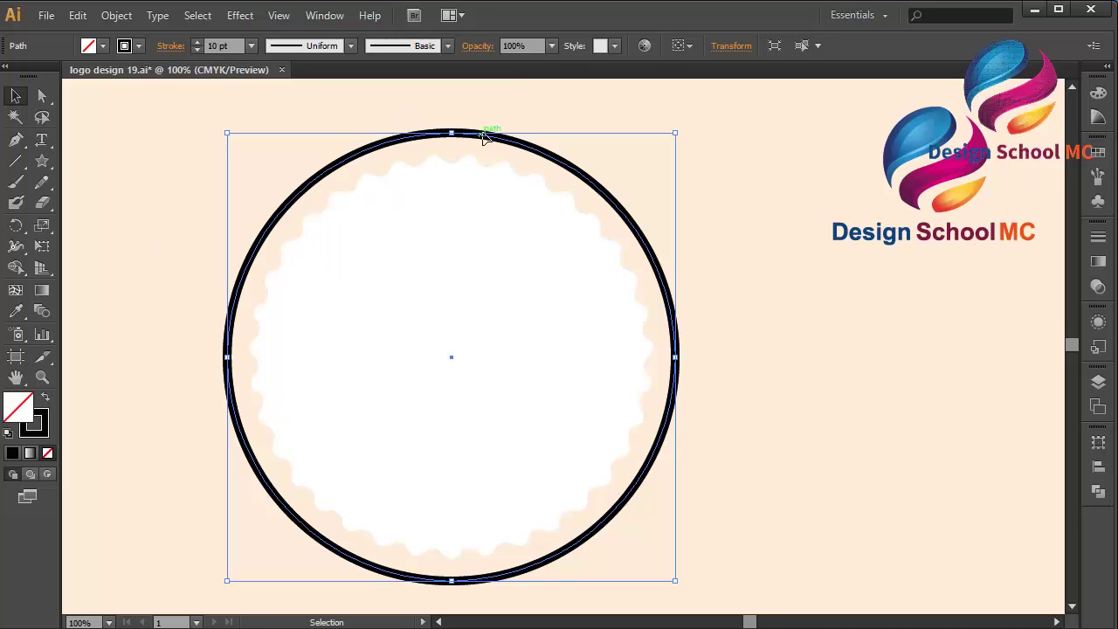
{"action": "left_click", "coordinate": [251, 46]}
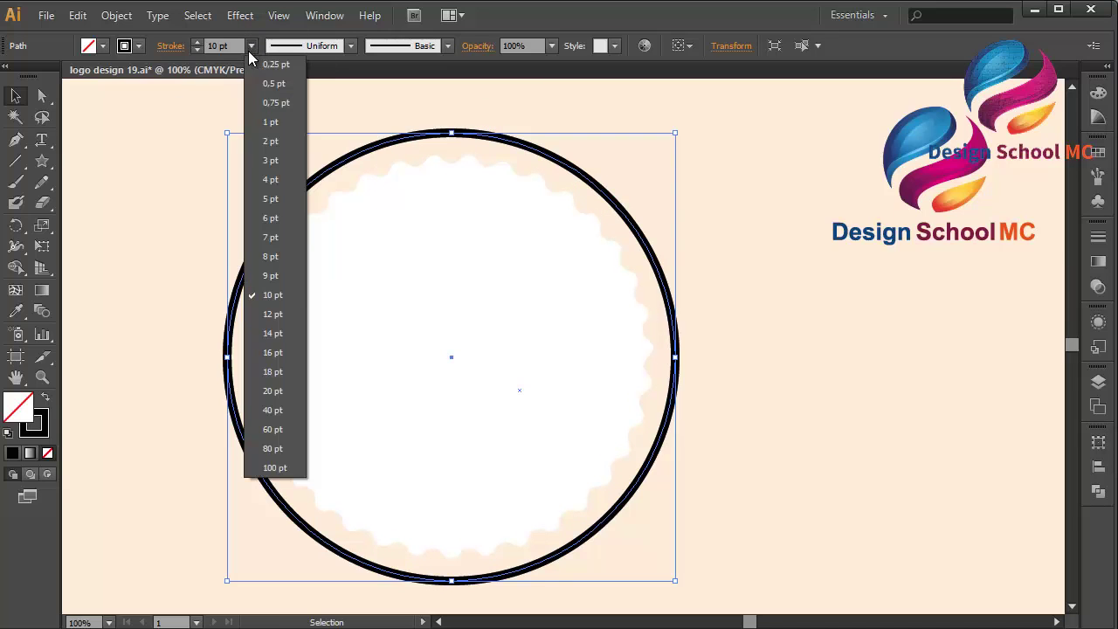
{"action": "left_click", "coordinate": [276, 235]}
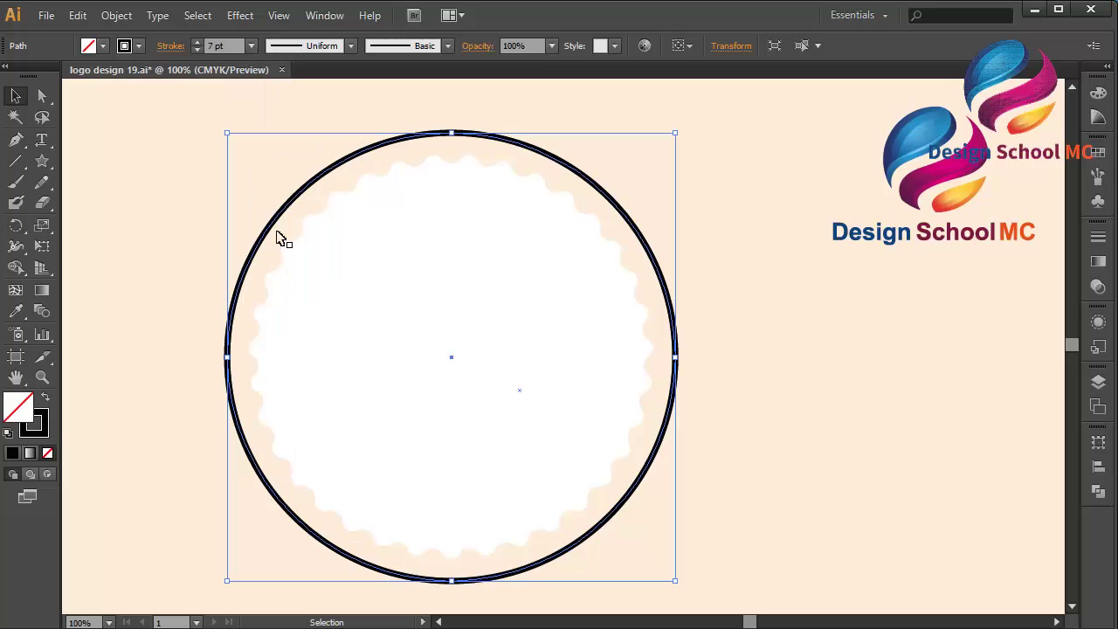
{"action": "left_click", "coordinate": [750, 280]}
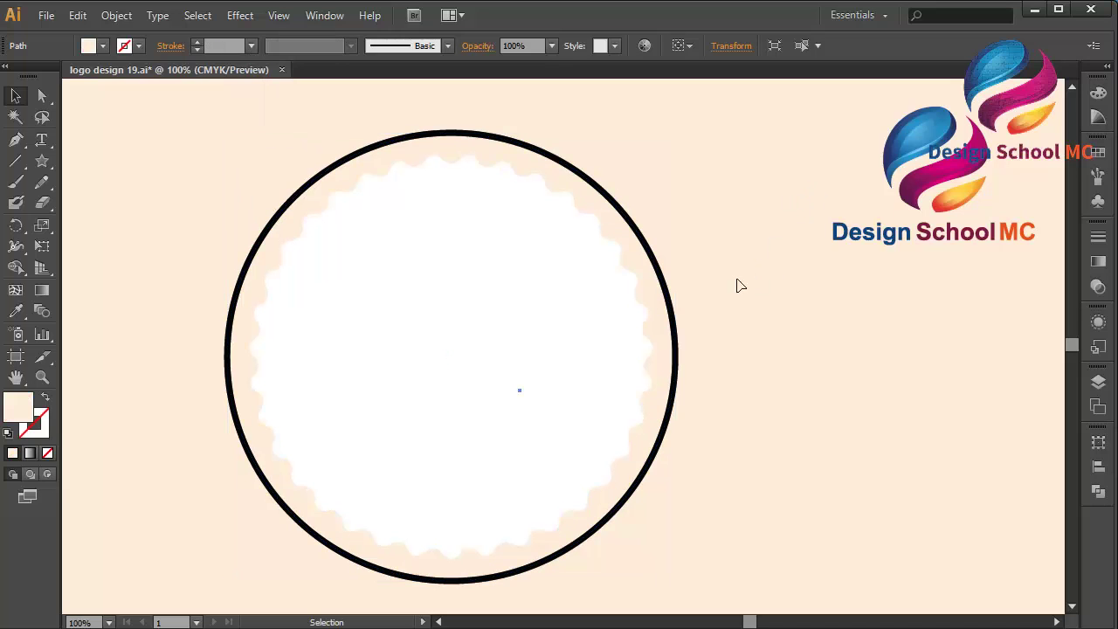
Step: Set the outer circle's stroke colour to dark brown 2D231B and copy the hex code
{"action": "left_click", "coordinate": [522, 344]}
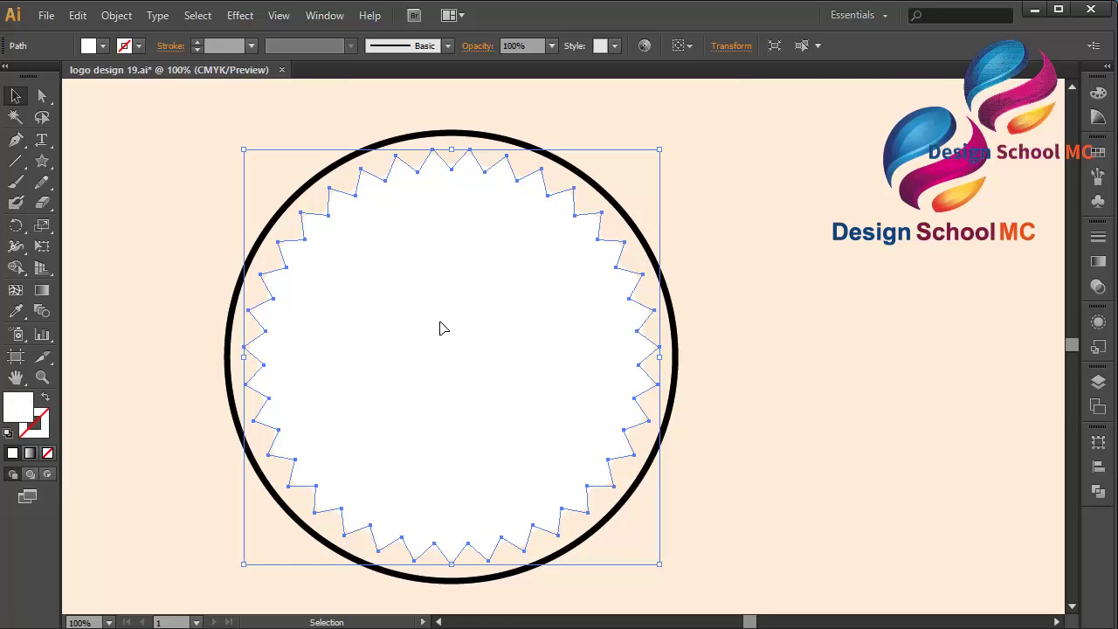
{"action": "left_click", "coordinate": [271, 219]}
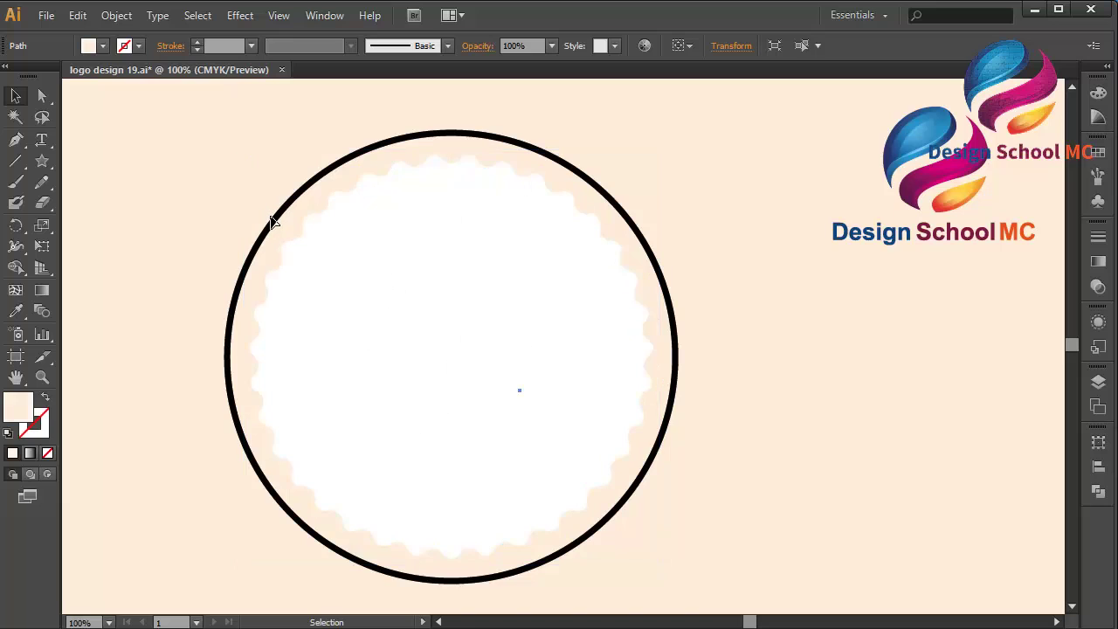
{"action": "left_click", "coordinate": [266, 235]}
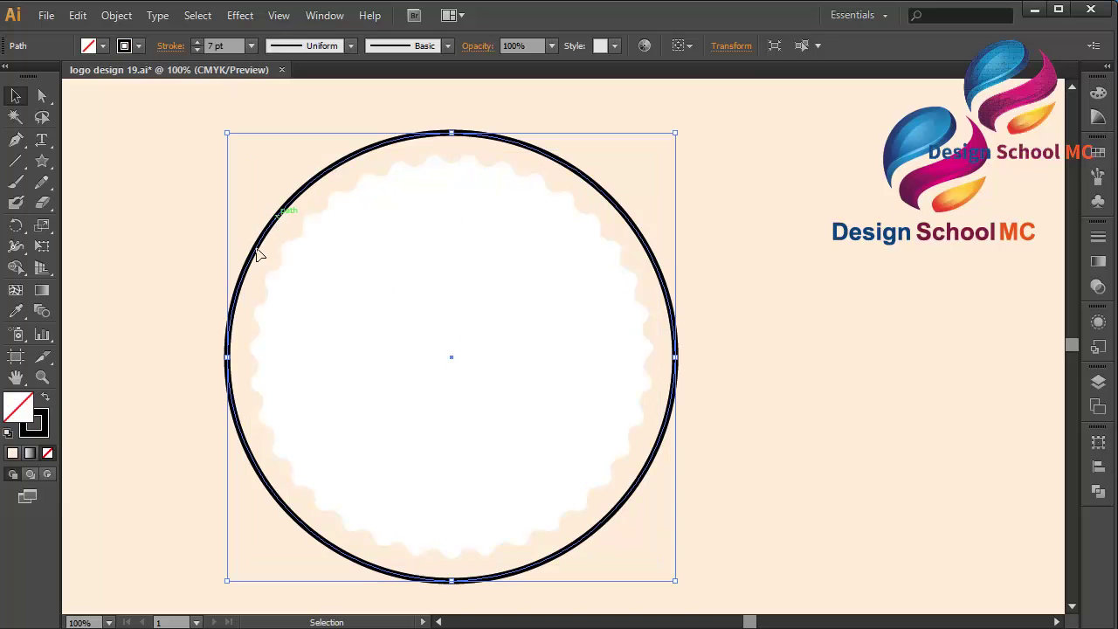
{"action": "double_click", "coordinate": [35, 423]}
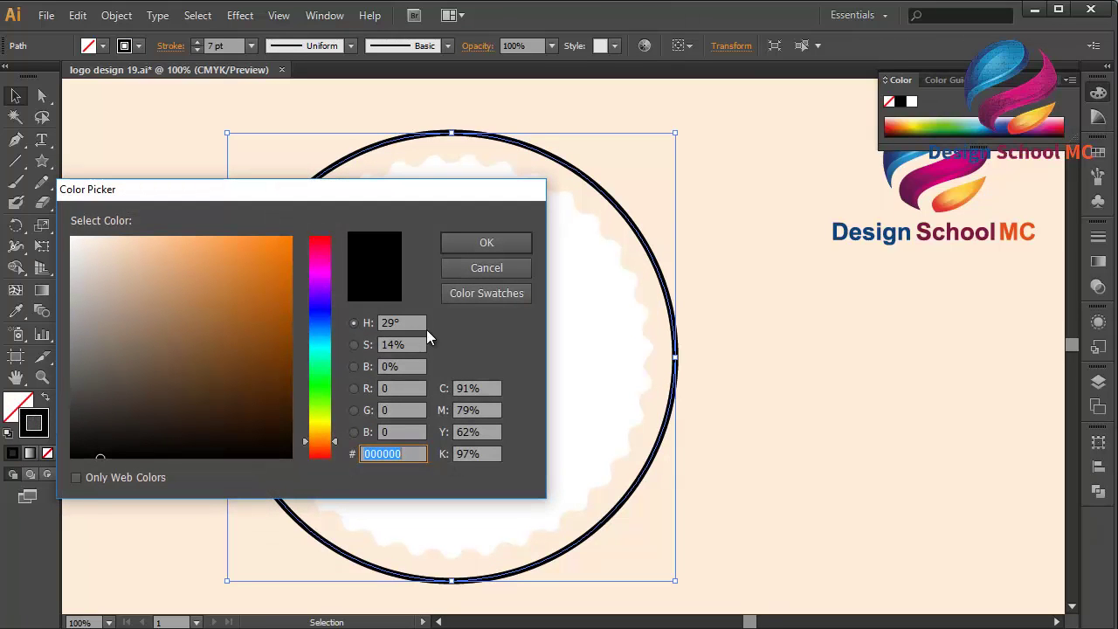
{"action": "mouse_move", "coordinate": [111, 427]}
{"action": "left_mouse_down"}
{"action": "mouse_move", "coordinate": [142, 412]}
{"action": "mouse_move", "coordinate": [154, 429]}
{"action": "mouse_move", "coordinate": [161, 419]}
{"action": "left_mouse_up"}
{"action": "left_click_drag", "start_coordinate": [417, 453], "coordinate": [352, 460]}
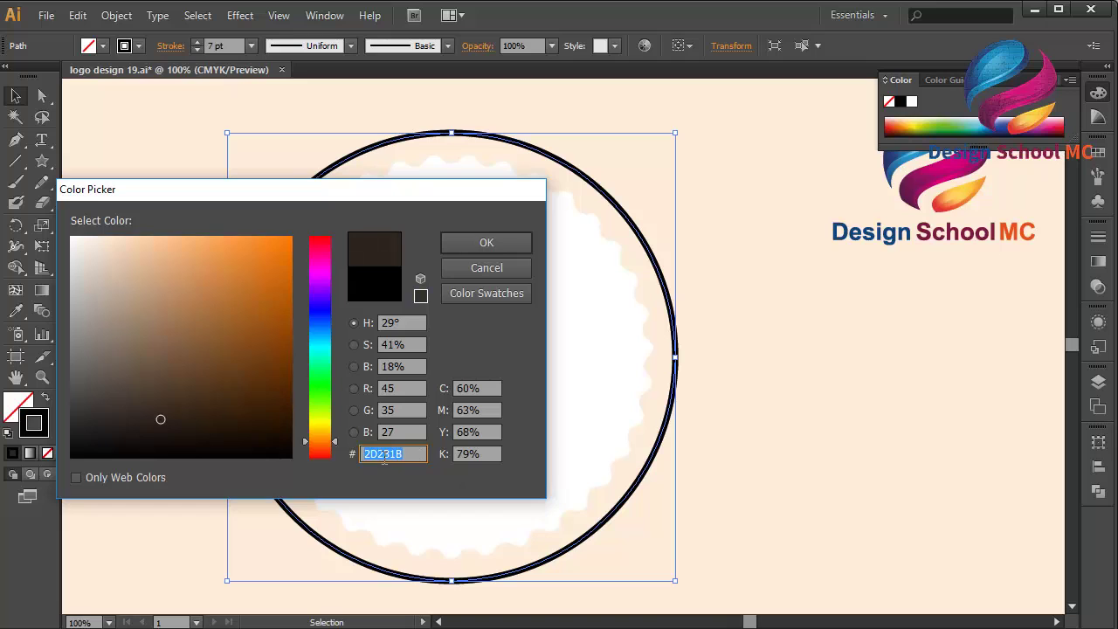
{"action": "right_click", "coordinate": [382, 457]}
{"action": "left_click", "coordinate": [283, 275]}
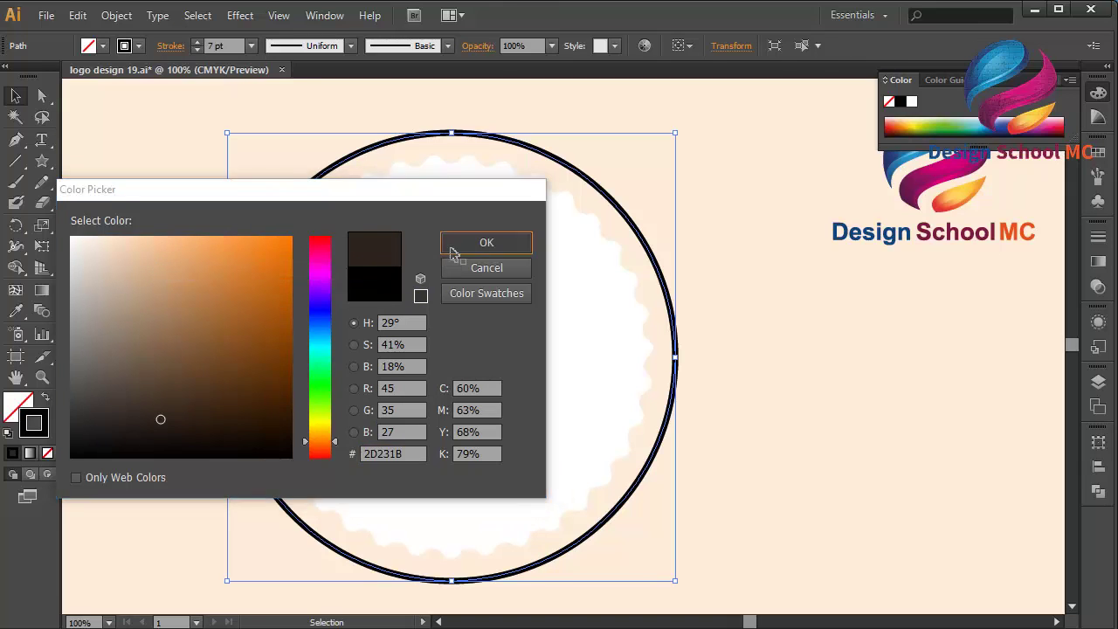
{"action": "left_click", "coordinate": [450, 248]}
Step: Fill the white scalloped shape with the same dark brown, 2D231B
{"action": "left_click", "coordinate": [513, 309]}
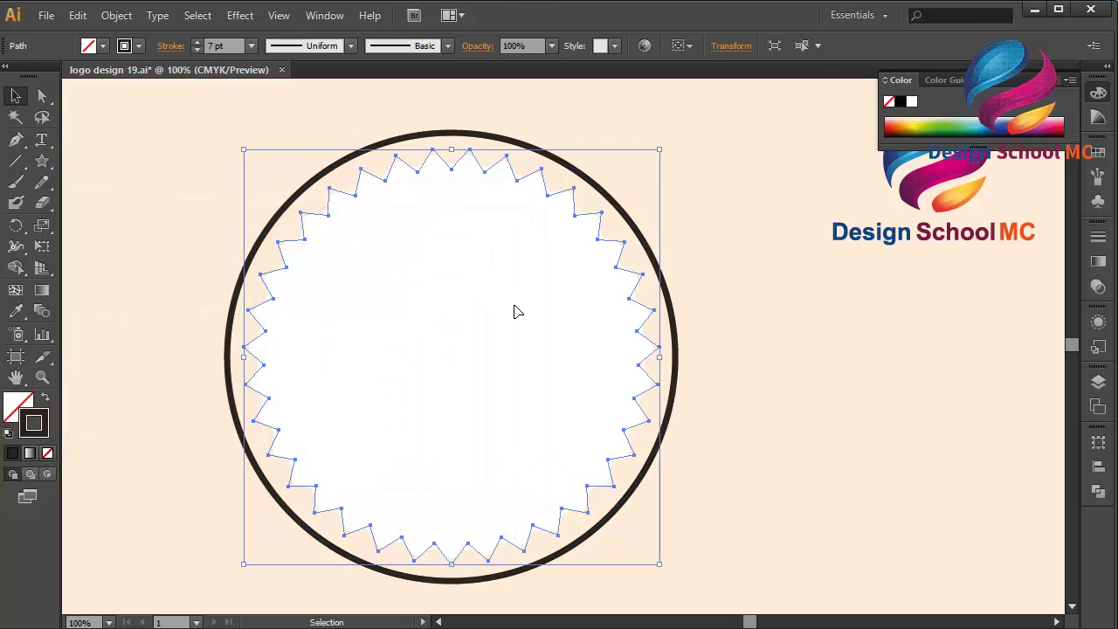
{"action": "double_click", "coordinate": [10, 410]}
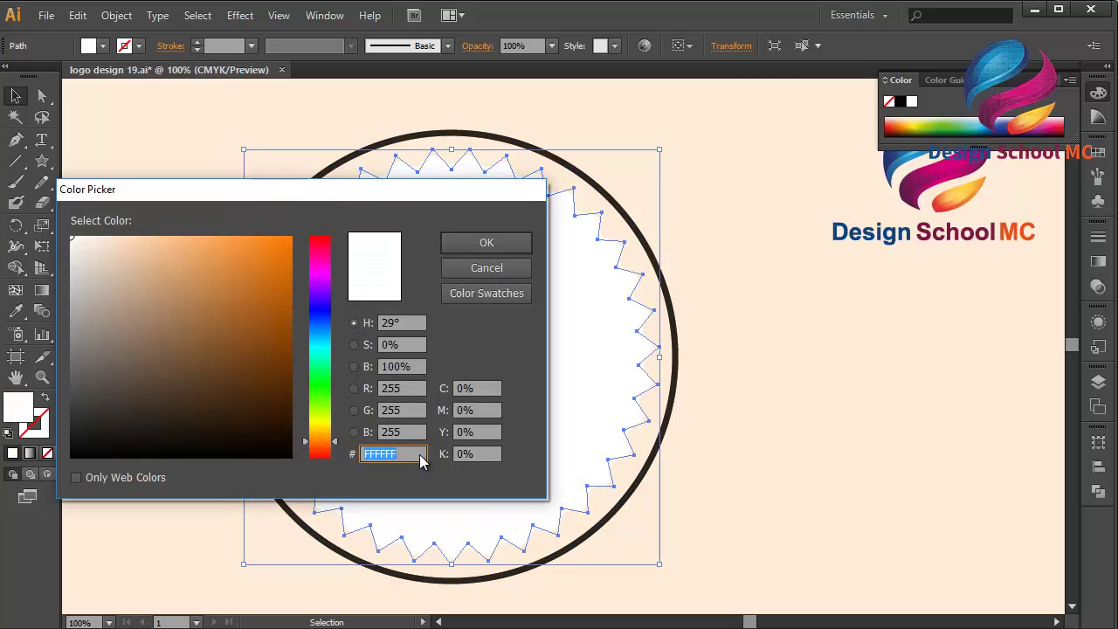
{"action": "right_click", "coordinate": [421, 460]}
{"action": "left_click", "coordinate": [337, 295]}
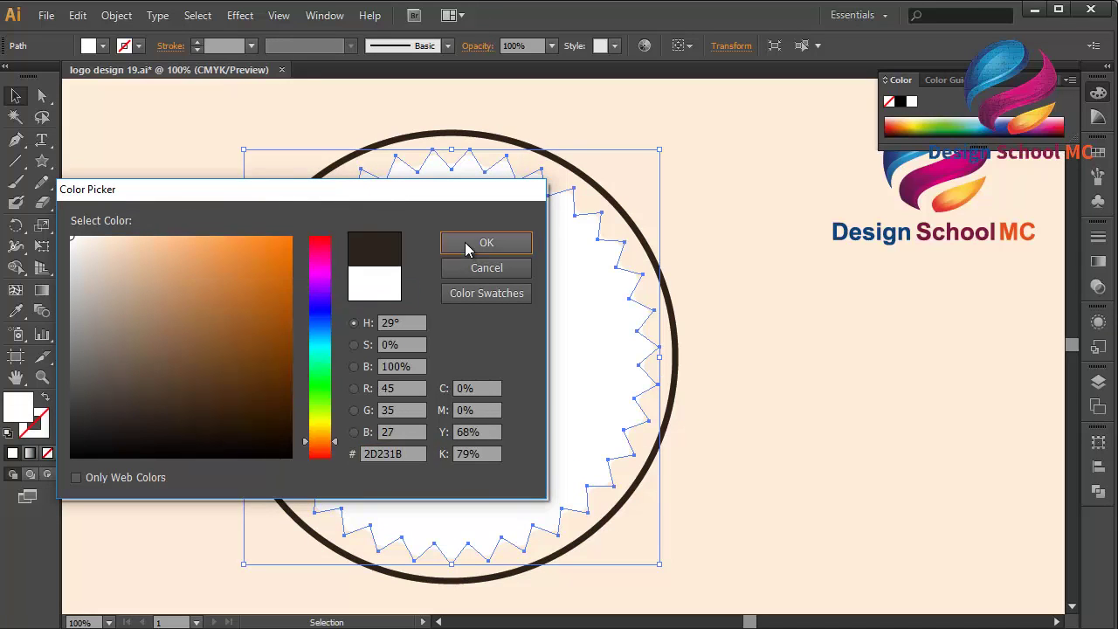
{"action": "left_click", "coordinate": [466, 249]}
{"action": "left_click", "coordinate": [161, 269]}
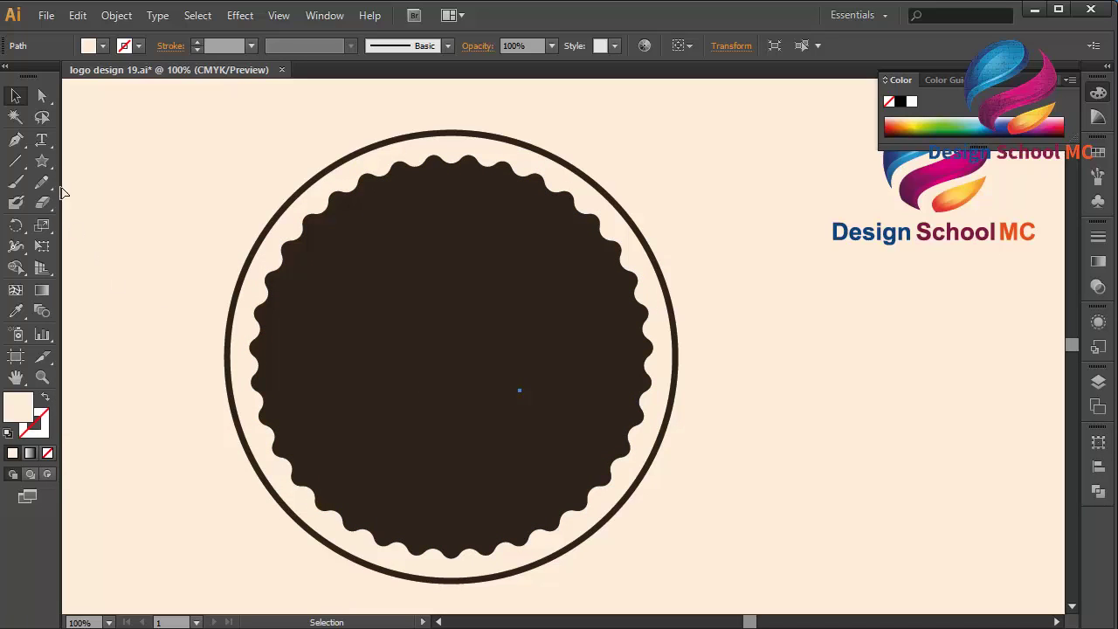
Step: Draw a cream circle over the scalloped shape, sized to sit just inside its wavy edge and centred on it
{"action": "left_click_drag", "start_coordinate": [42, 160], "coordinate": [94, 197]}
{"action": "left_click_drag", "start_coordinate": [302, 197], "coordinate": [599, 532]}
{"action": "left_click", "coordinate": [16, 95]}
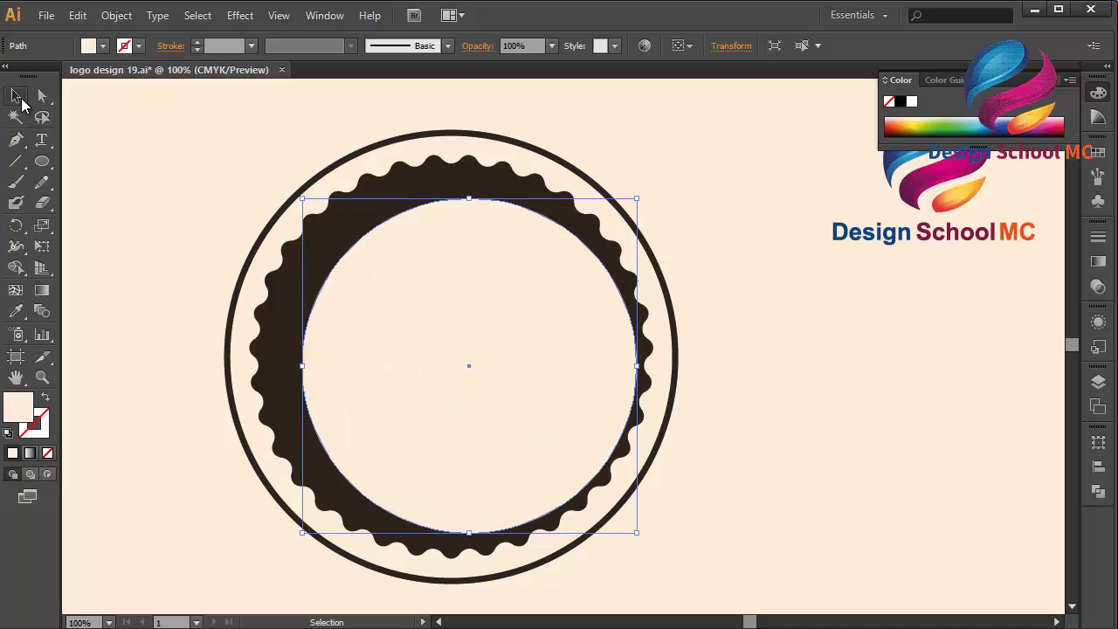
{"action": "left_click_drag", "start_coordinate": [417, 370], "coordinate": [397, 369]}
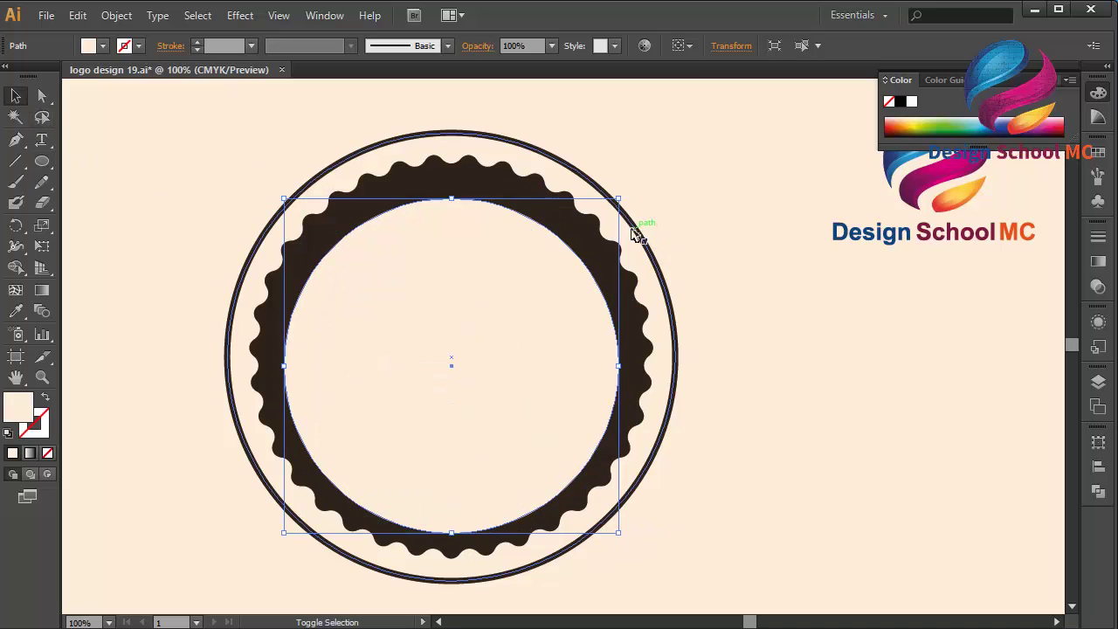
{"action": "left_click_drag", "start_coordinate": [621, 194], "coordinate": [647, 169]}
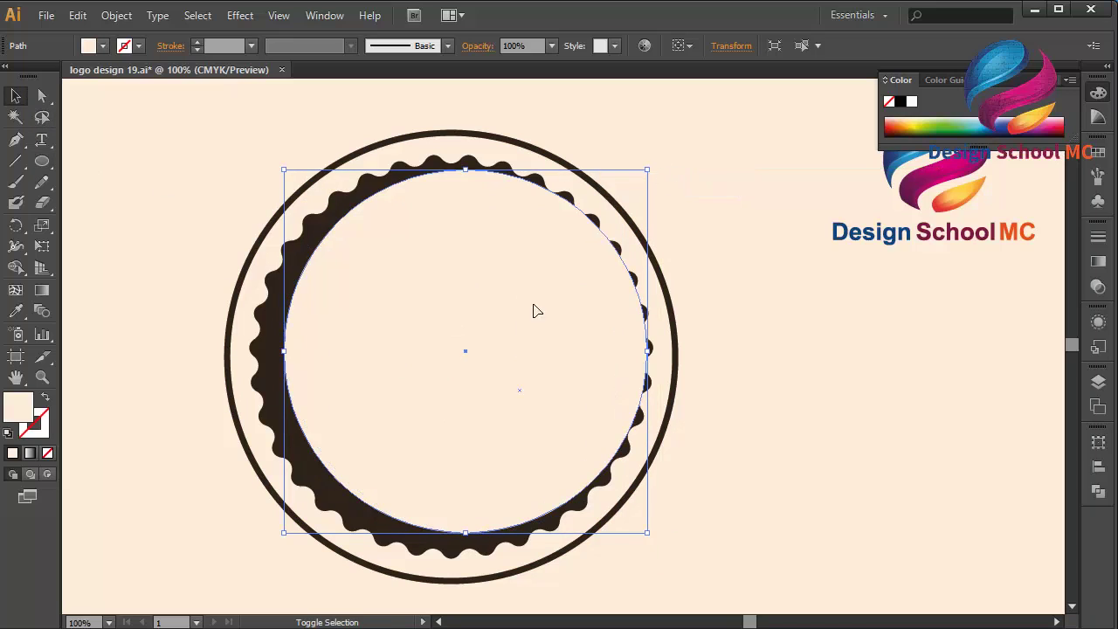
{"action": "left_click_drag", "start_coordinate": [517, 332], "coordinate": [504, 337]}
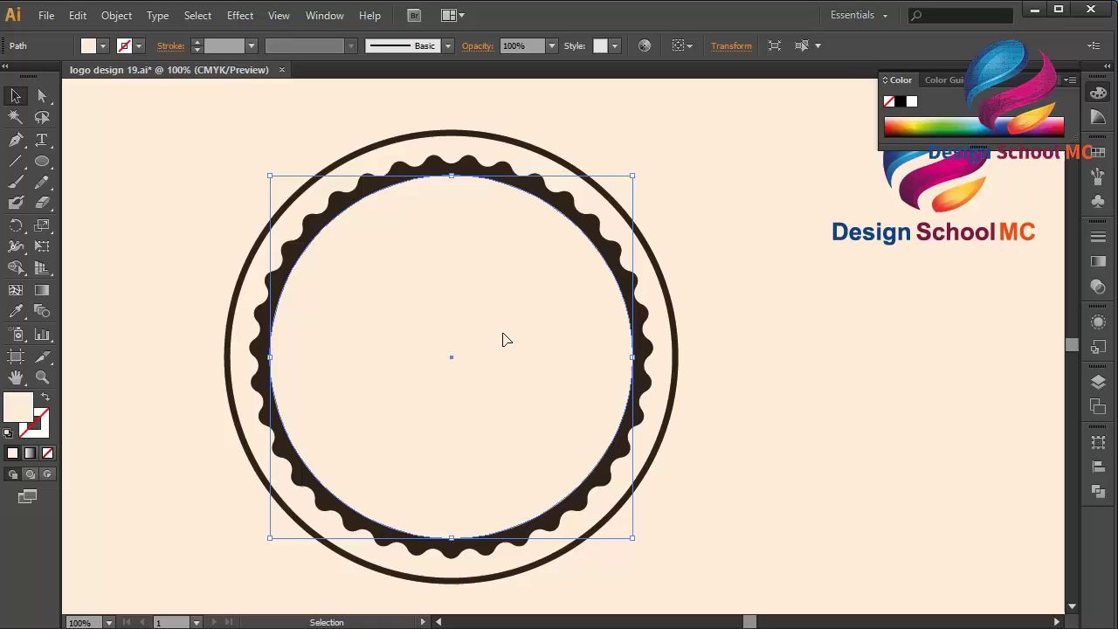
Step: Swap the inner circle's cream fill to a 7 pt stroke and delete the dark outer circle outline
{"action": "left_click", "coordinate": [45, 398]}
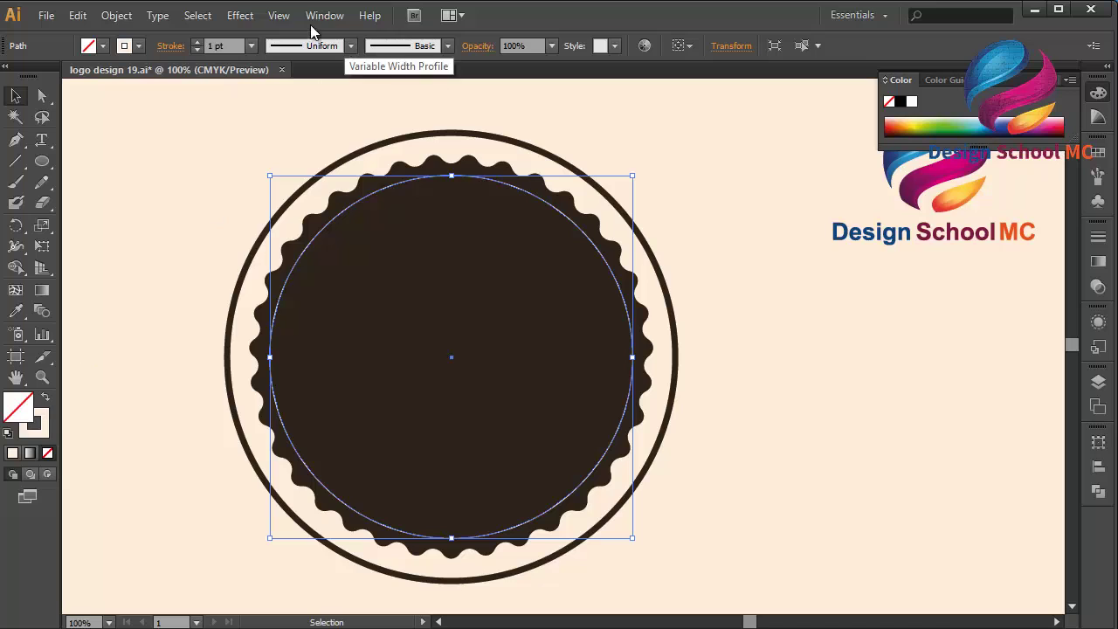
{"action": "left_click", "coordinate": [253, 46]}
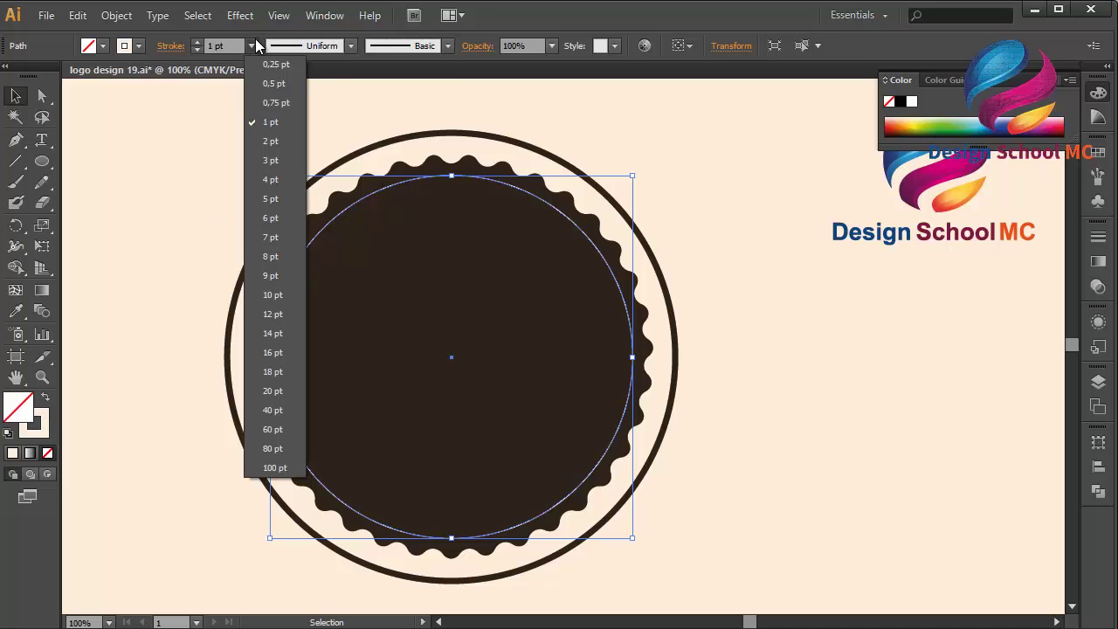
{"action": "left_click", "coordinate": [269, 229]}
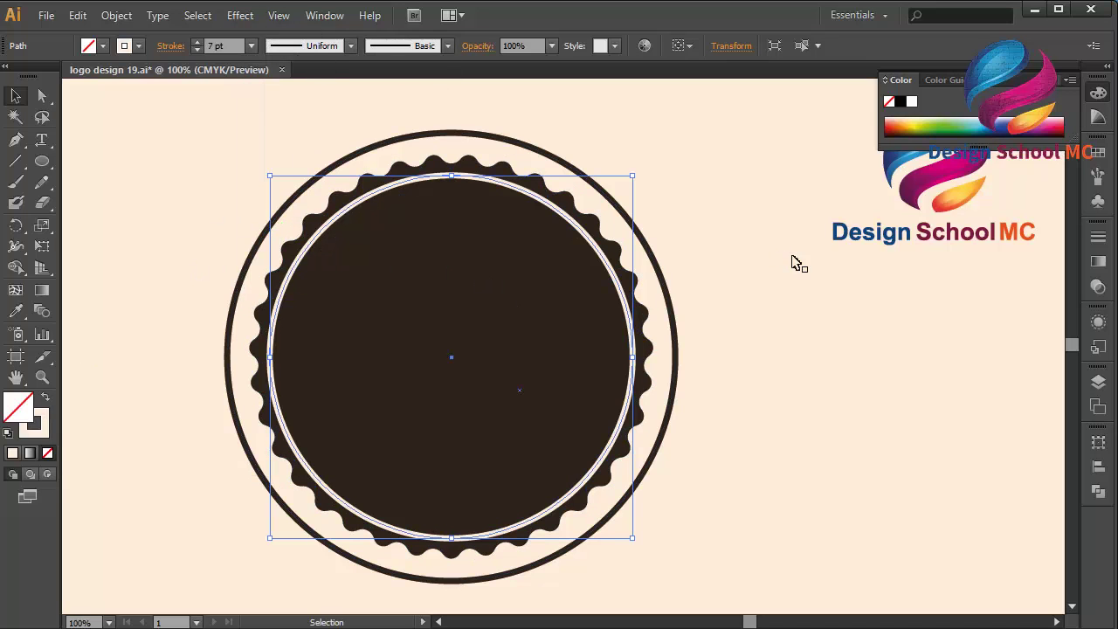
{"action": "left_click", "coordinate": [675, 330]}
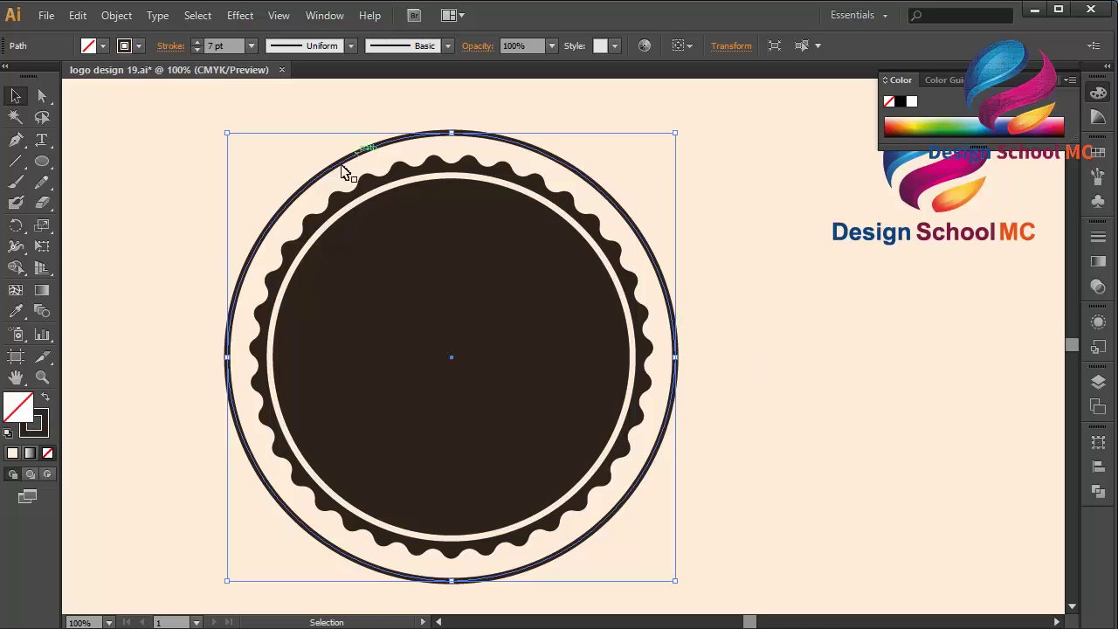
{"action": "key", "text": "Delete"}
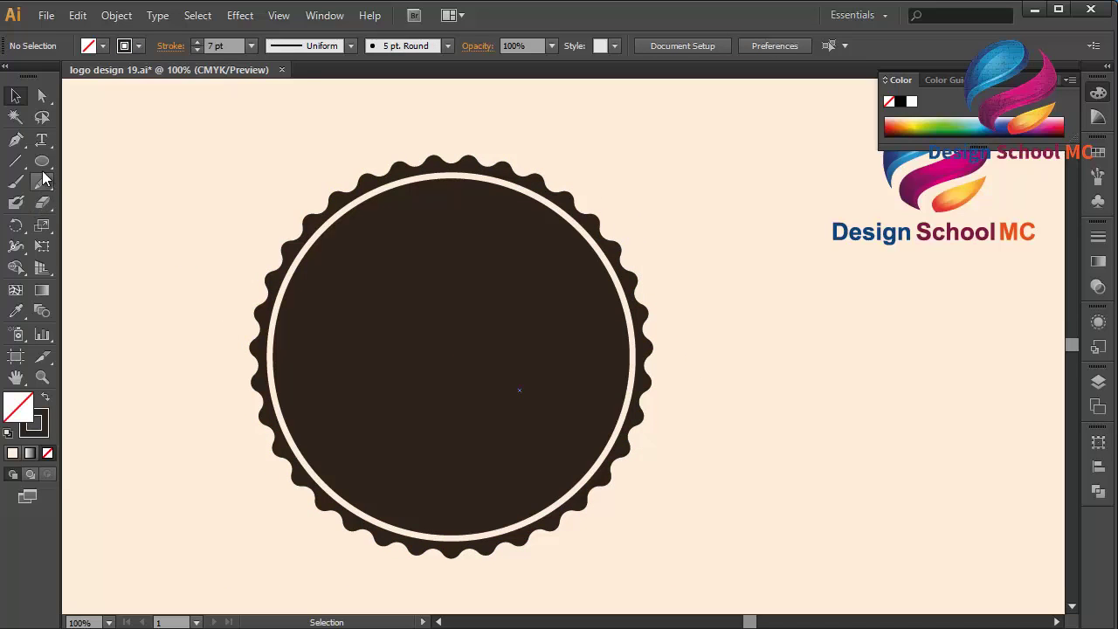
Step: Draw a wide rectangle across the middle of the badge, filled dark brown with no stroke
{"action": "left_click_drag", "start_coordinate": [42, 161], "coordinate": [104, 161]}
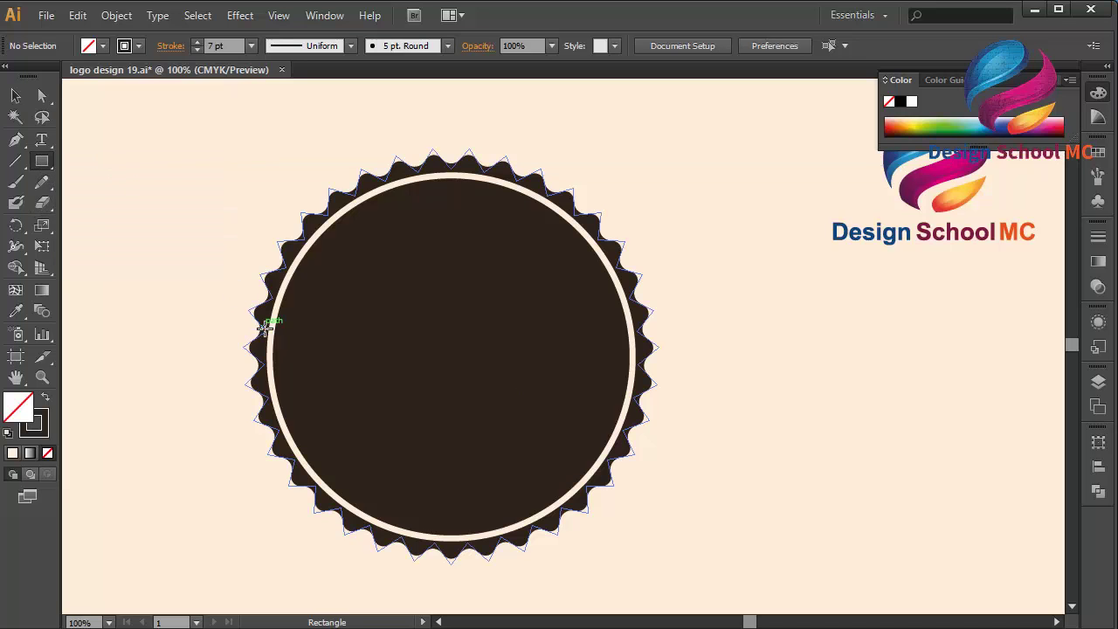
{"action": "left_click_drag", "start_coordinate": [274, 299], "coordinate": [640, 389]}
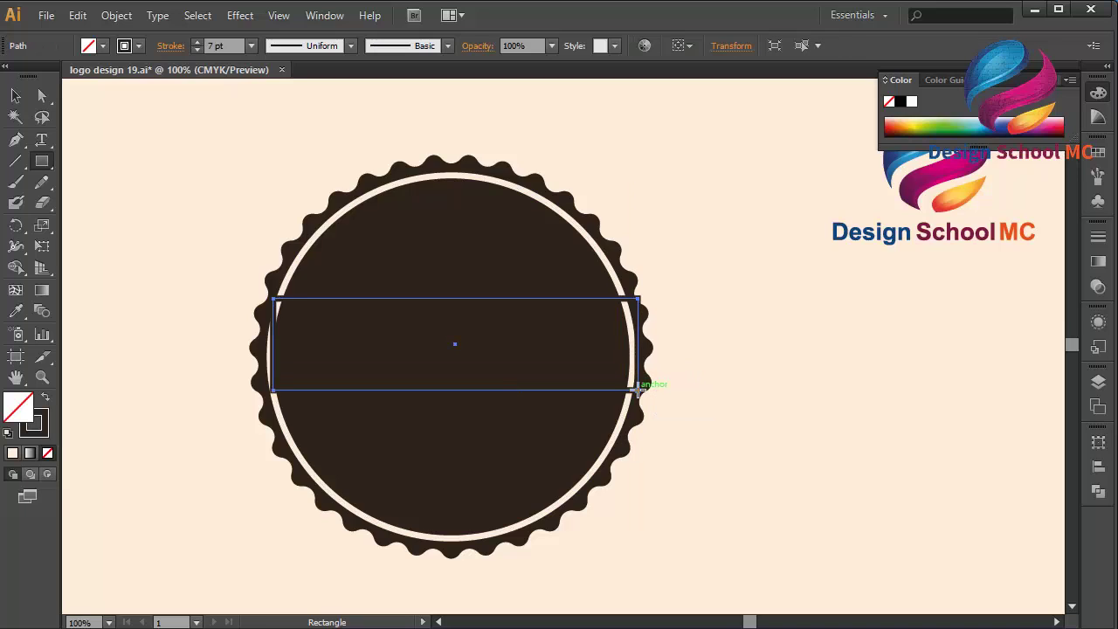
{"action": "left_click", "coordinate": [45, 398]}
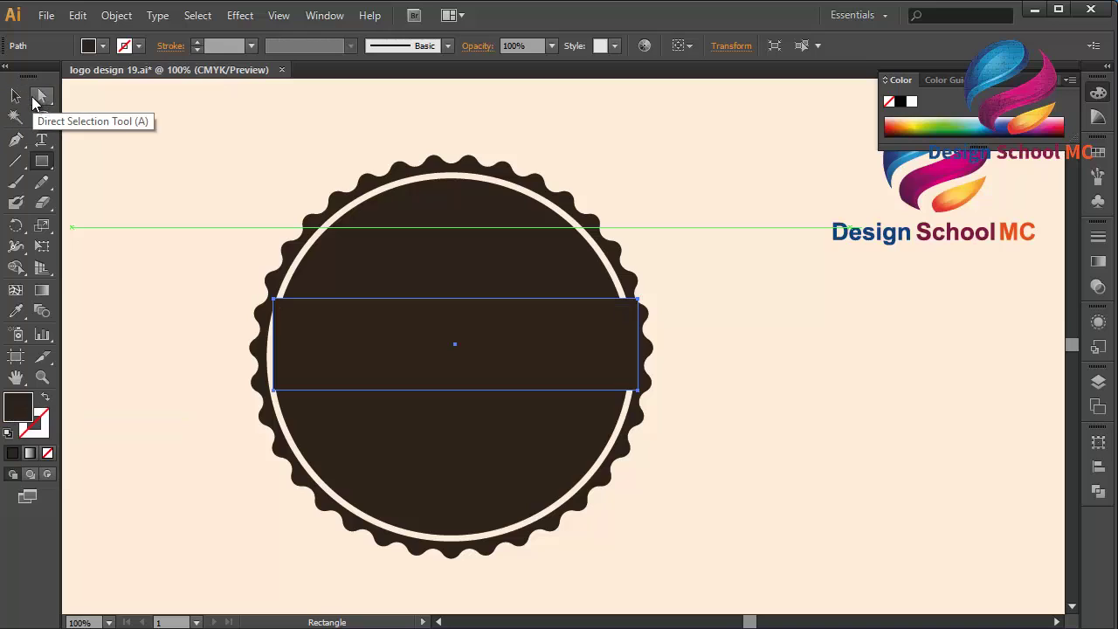
Step: Reposition the dark rectangle and extend its left edge so it covers both sides of the cream ring
{"action": "left_click", "coordinate": [16, 95]}
{"action": "left_click_drag", "start_coordinate": [452, 366], "coordinate": [449, 368]}
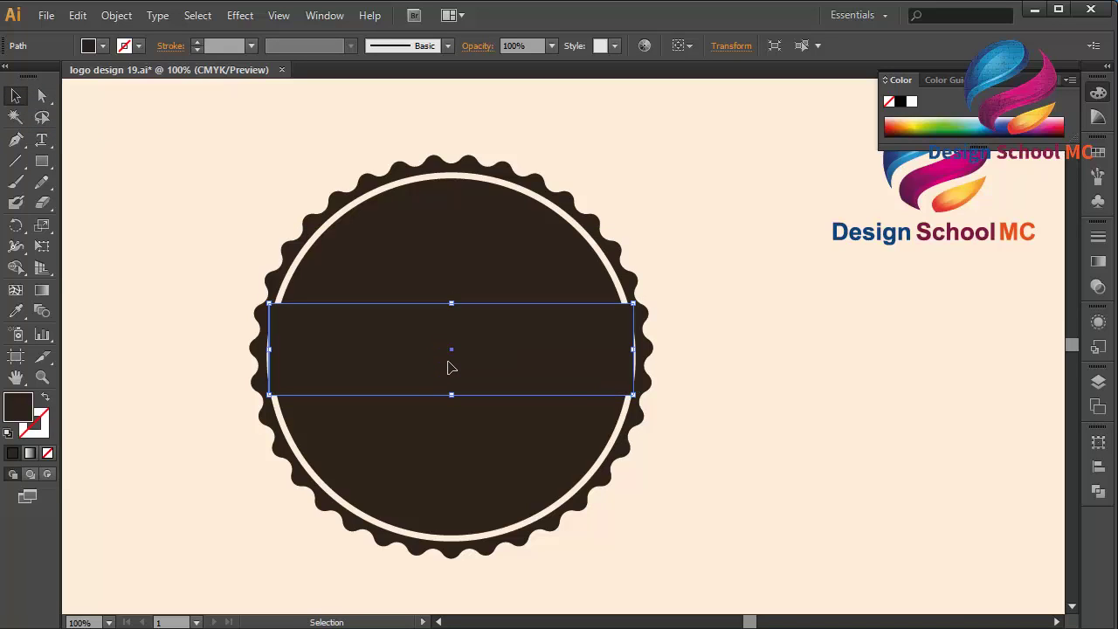
{"action": "key", "text": "Right"}
{"action": "key", "text": "Right"}
{"action": "key", "text": "Right"}
{"action": "key", "text": "Right"}
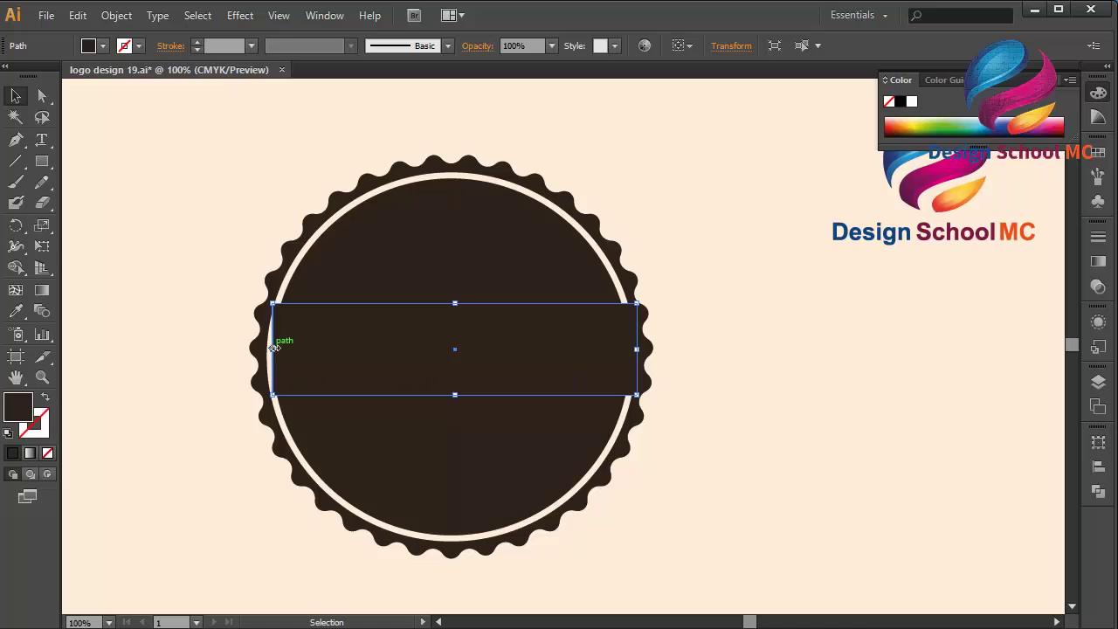
{"action": "left_click_drag", "start_coordinate": [273, 349], "coordinate": [260, 357]}
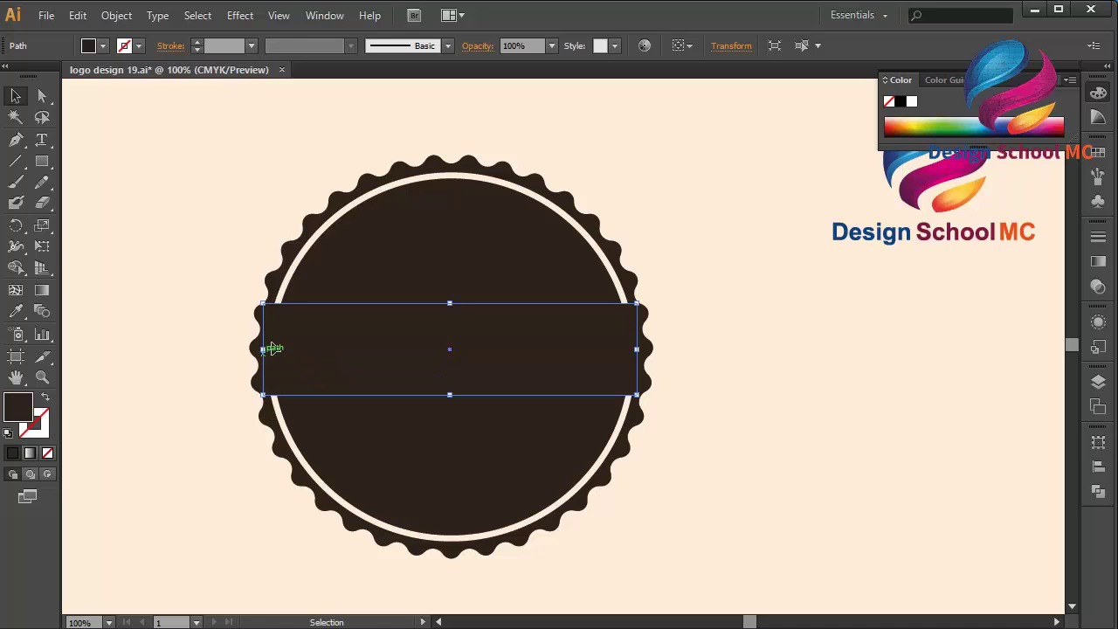
{"action": "left_click", "coordinate": [169, 321]}
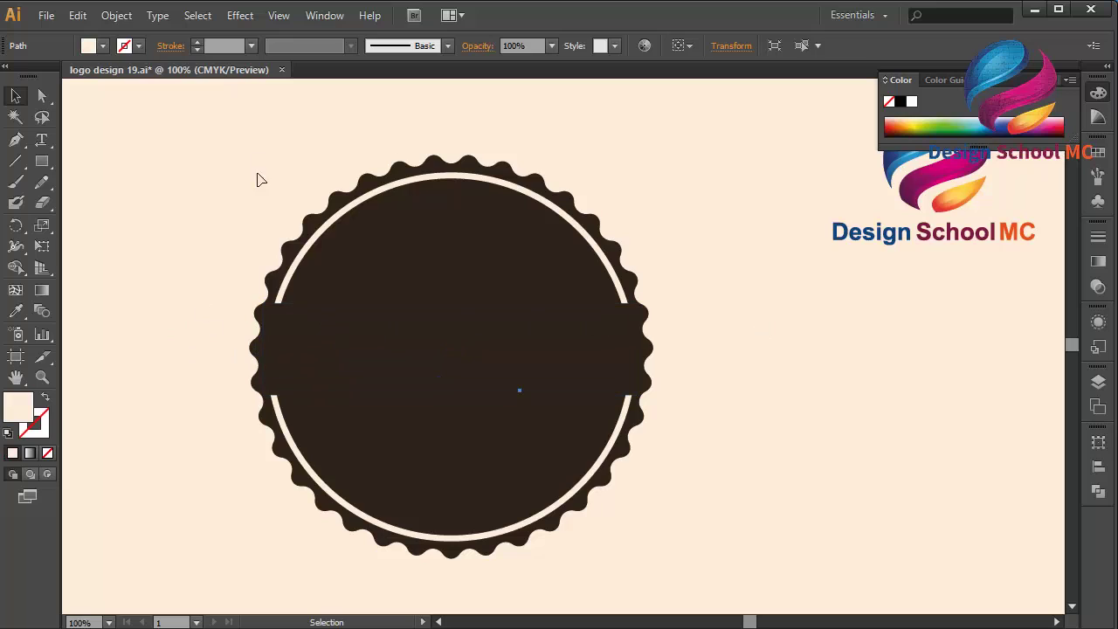
Step: Add the point text "Cafe Coffee Shop" on the empty area beside the badge
{"action": "left_click", "coordinate": [323, 354]}
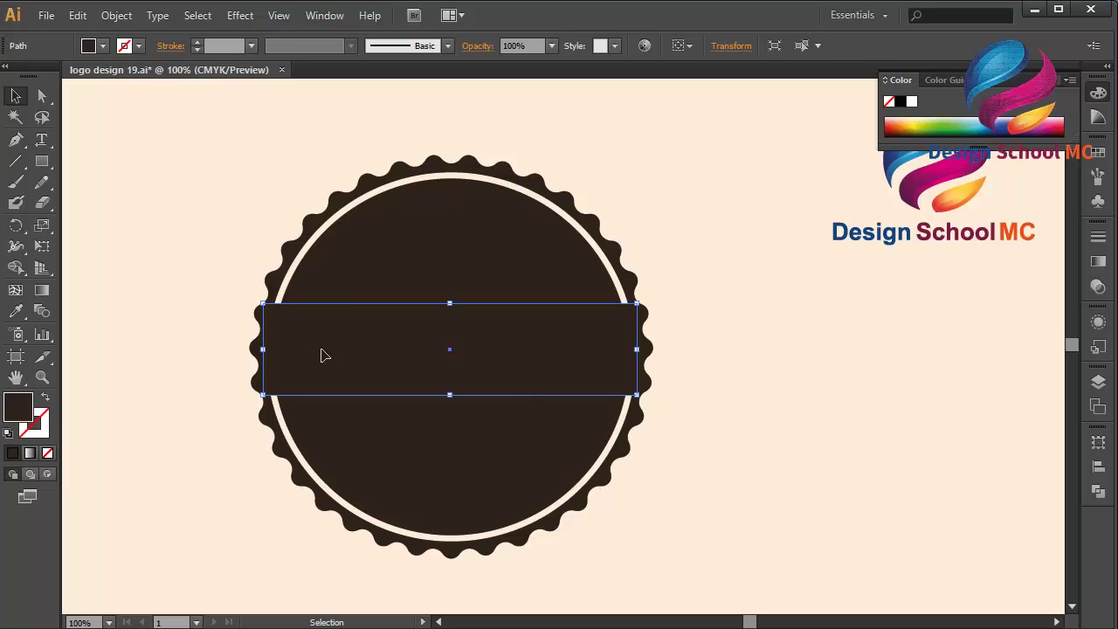
{"action": "left_click", "coordinate": [215, 178]}
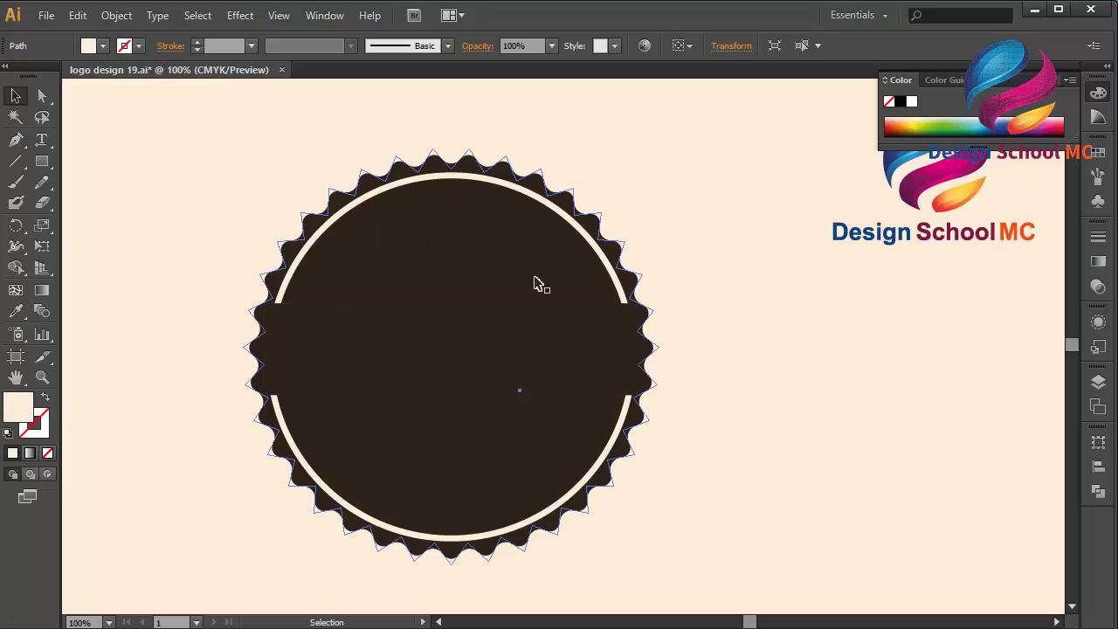
{"action": "left_click", "coordinate": [380, 196]}
{"action": "left_click", "coordinate": [41, 140]}
{"action": "key", "text": "ctrl+shift+a"}
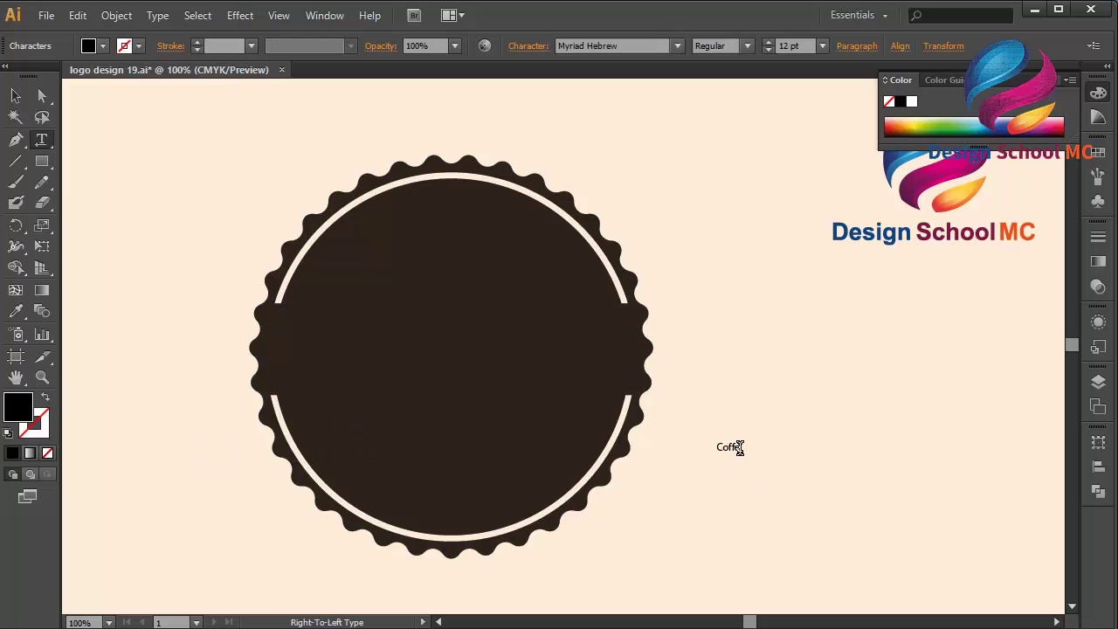
{"action": "type", "text": "op"}
{"action": "left_click", "coordinate": [16, 95]}
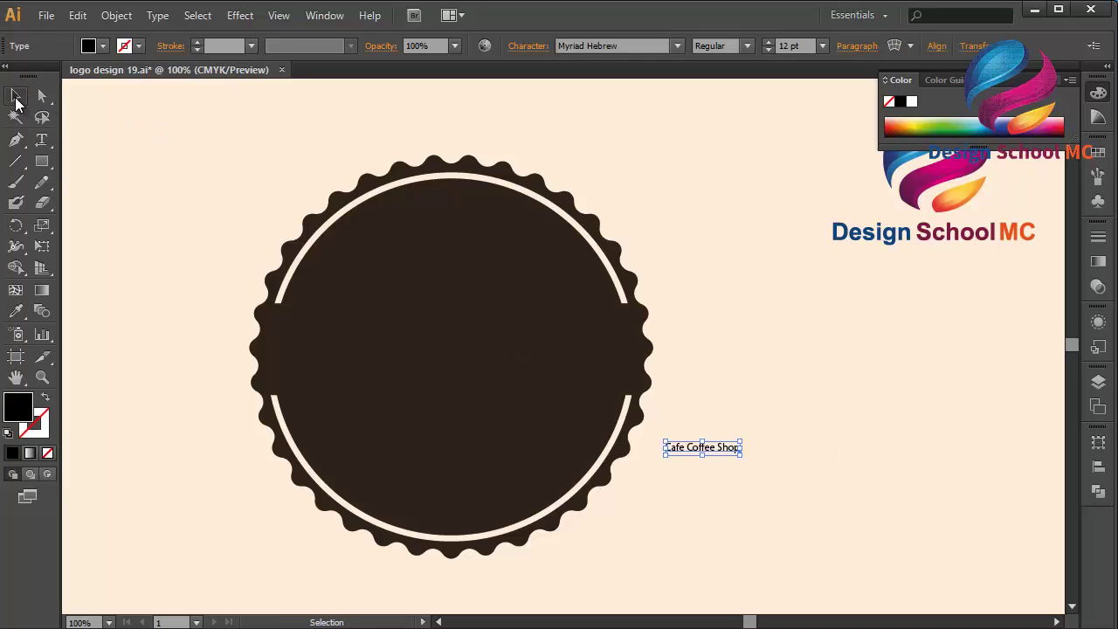
Step: Scale the Cafe Coffee Shop text to 54.29 pt across the dark band and set its font style to Bold
{"action": "left_click_drag", "start_coordinate": [699, 456], "coordinate": [626, 373]}
{"action": "left_click_drag", "start_coordinate": [476, 361], "coordinate": [470, 369]}
{"action": "left_click", "coordinate": [750, 43]}
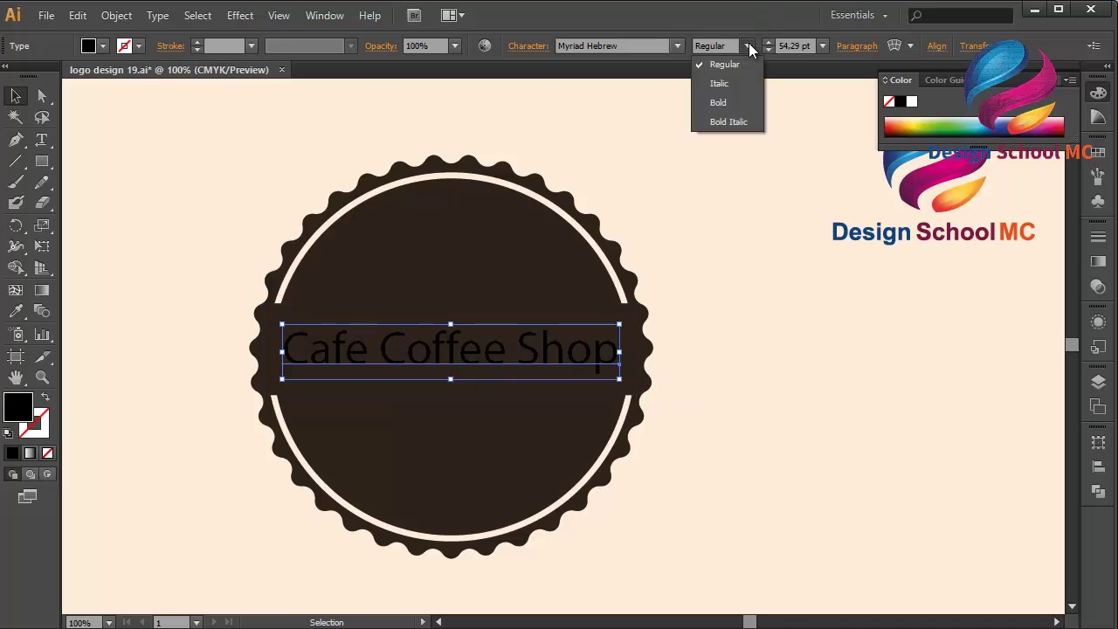
{"action": "left_click", "coordinate": [742, 98]}
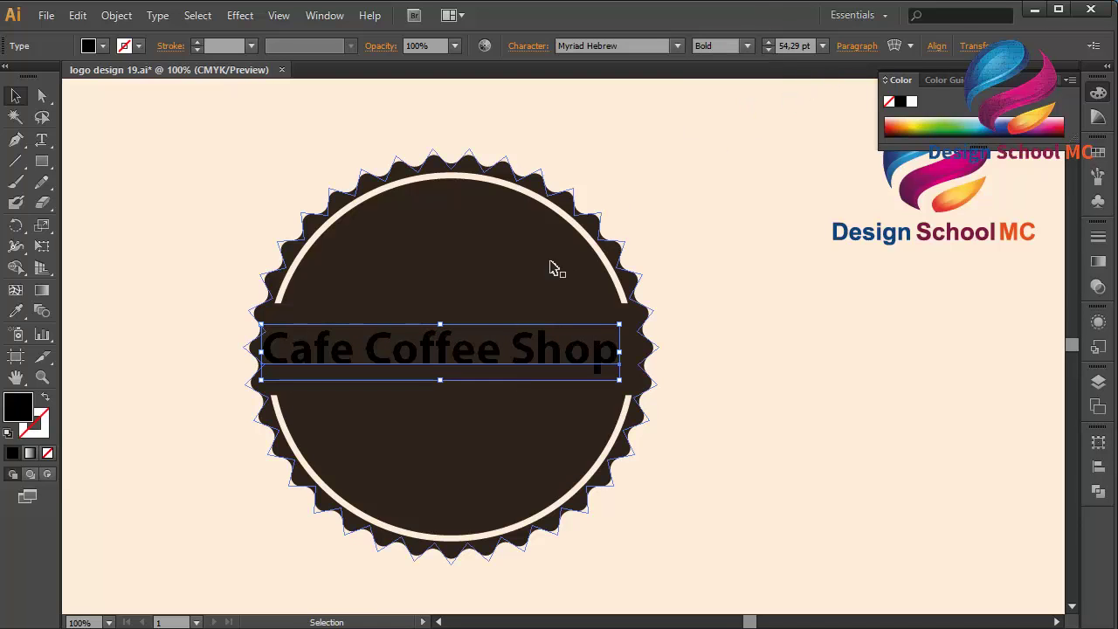
Step: Copy the cream ring's stroke color code and set the Cafe Coffee Shop text's fill to FEEBD9
{"action": "left_click", "coordinate": [587, 246]}
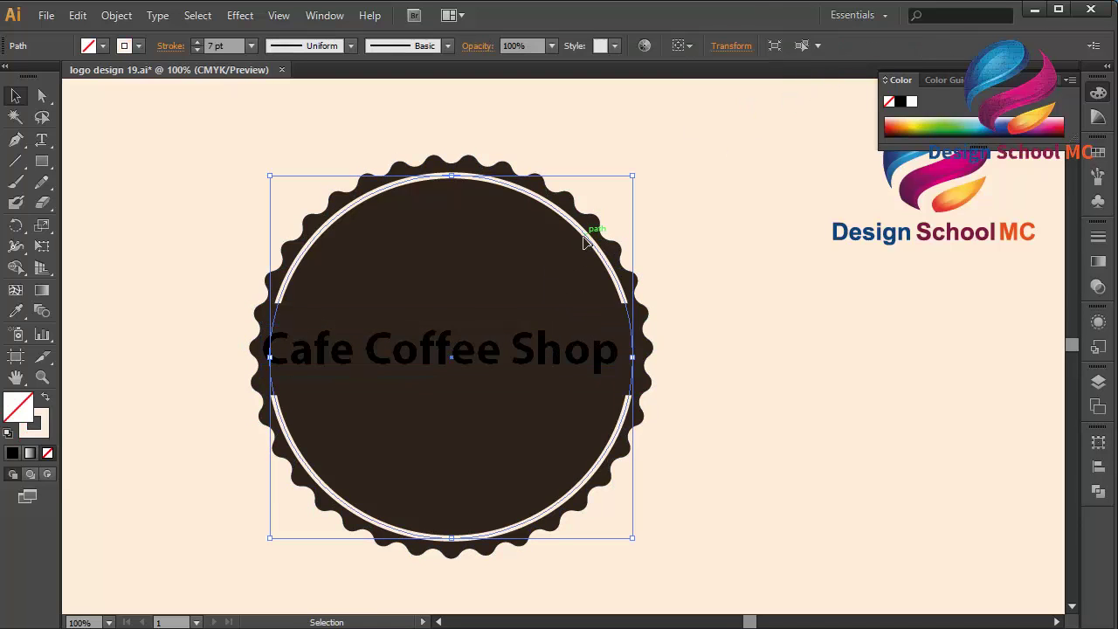
{"action": "double_click", "coordinate": [39, 428]}
{"action": "right_click", "coordinate": [414, 456]}
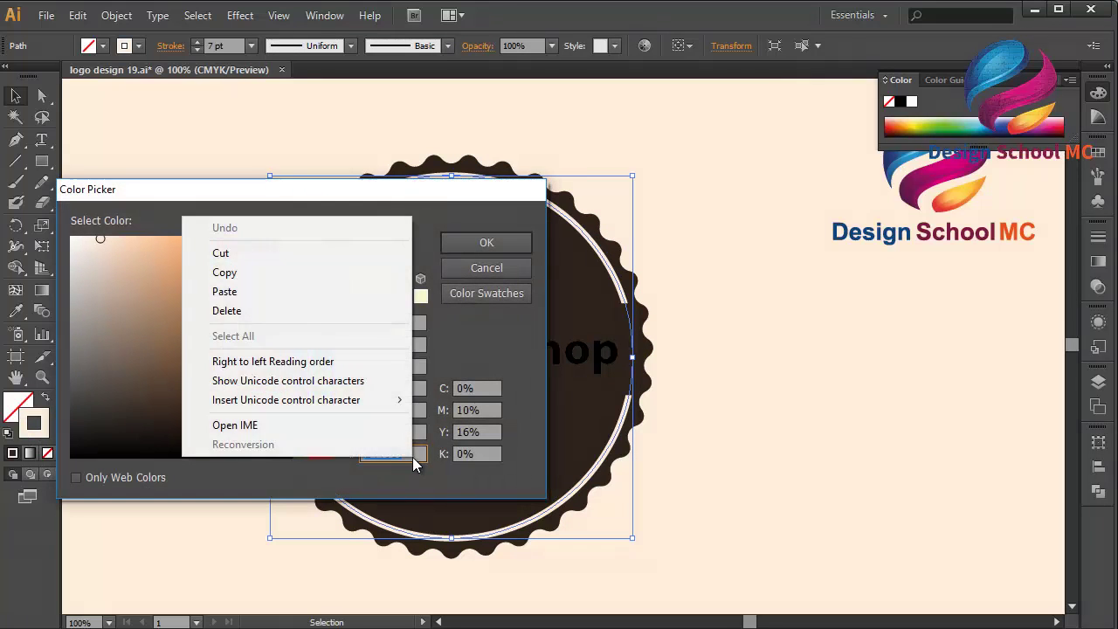
{"action": "left_click", "coordinate": [302, 275]}
{"action": "left_click", "coordinate": [486, 243]}
{"action": "left_click", "coordinate": [283, 375]}
{"action": "left_click", "coordinate": [18, 406]}
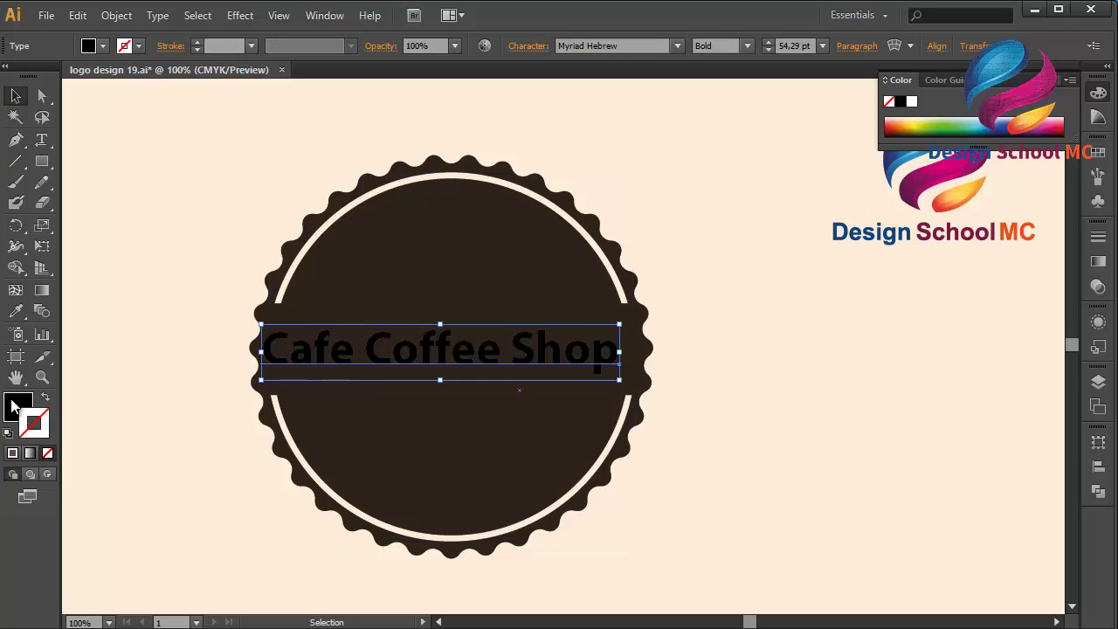
{"action": "double_click", "coordinate": [17, 406]}
{"action": "right_click", "coordinate": [400, 453]}
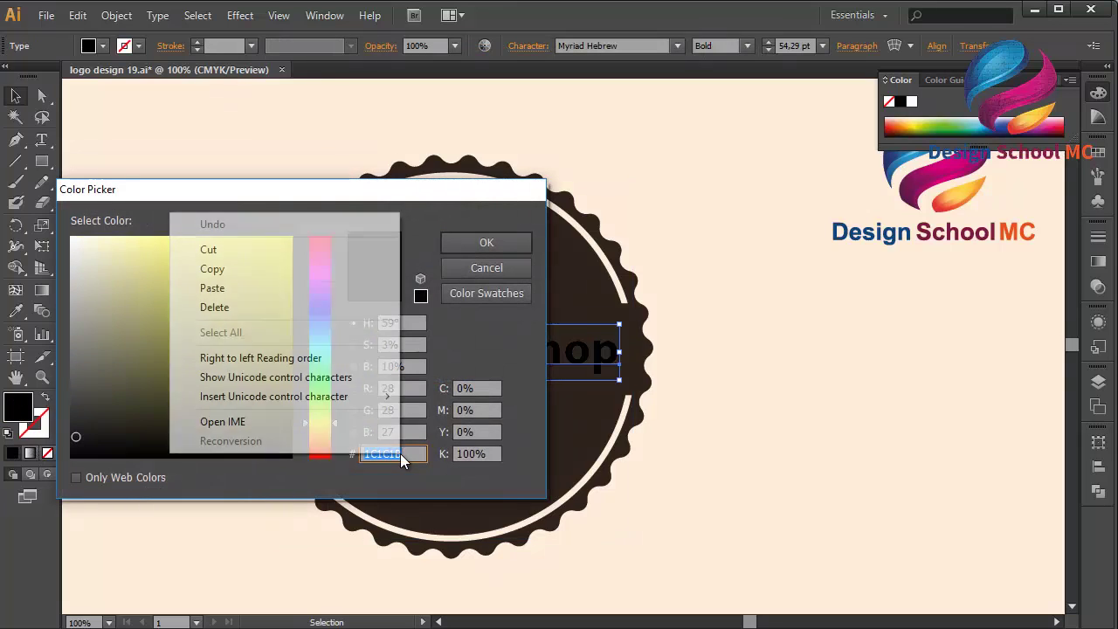
{"action": "left_click", "coordinate": [319, 293]}
{"action": "left_click", "coordinate": [474, 245]}
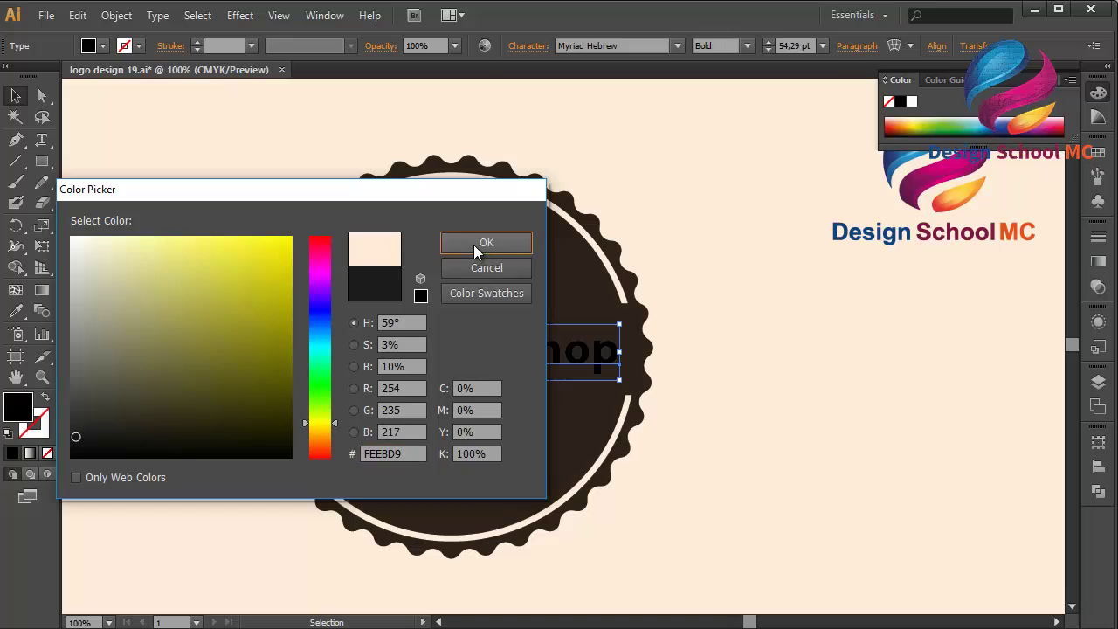
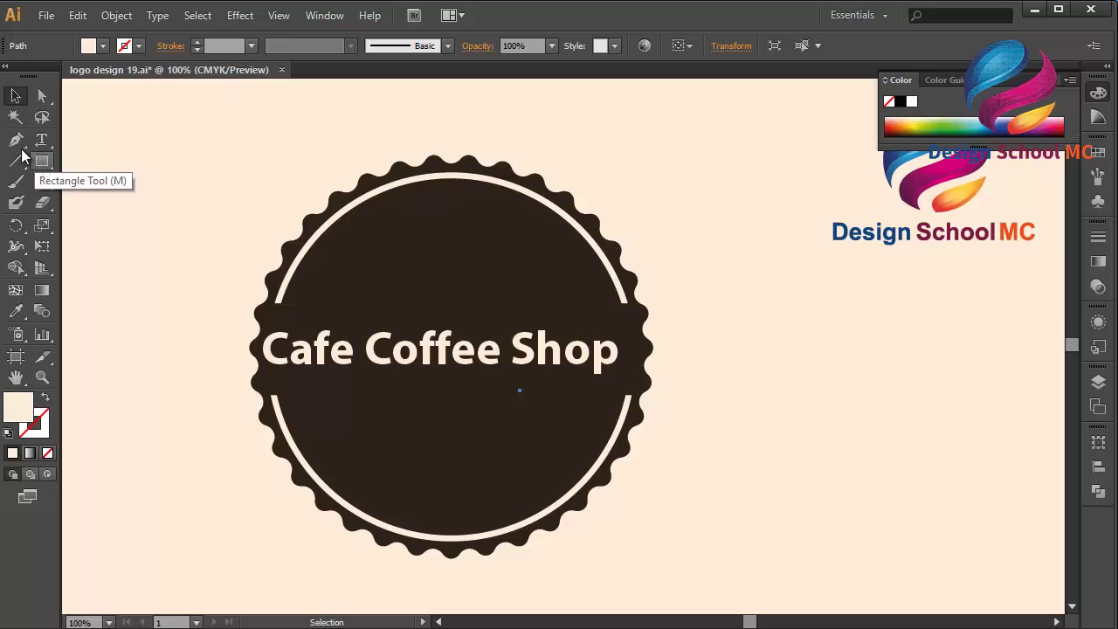
Step: Draw a thin cream wedge with the Pen tool from the ring's upper left cut end, tapering inward along the band's top edge
{"action": "left_click", "coordinate": [41, 162]}
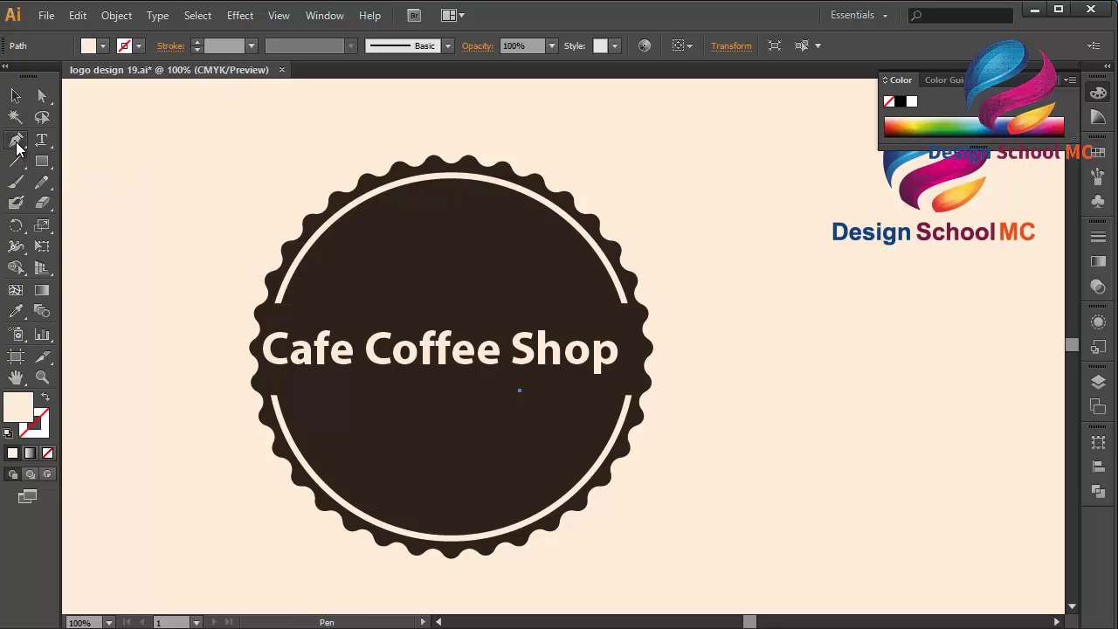
{"action": "left_click", "coordinate": [275, 304]}
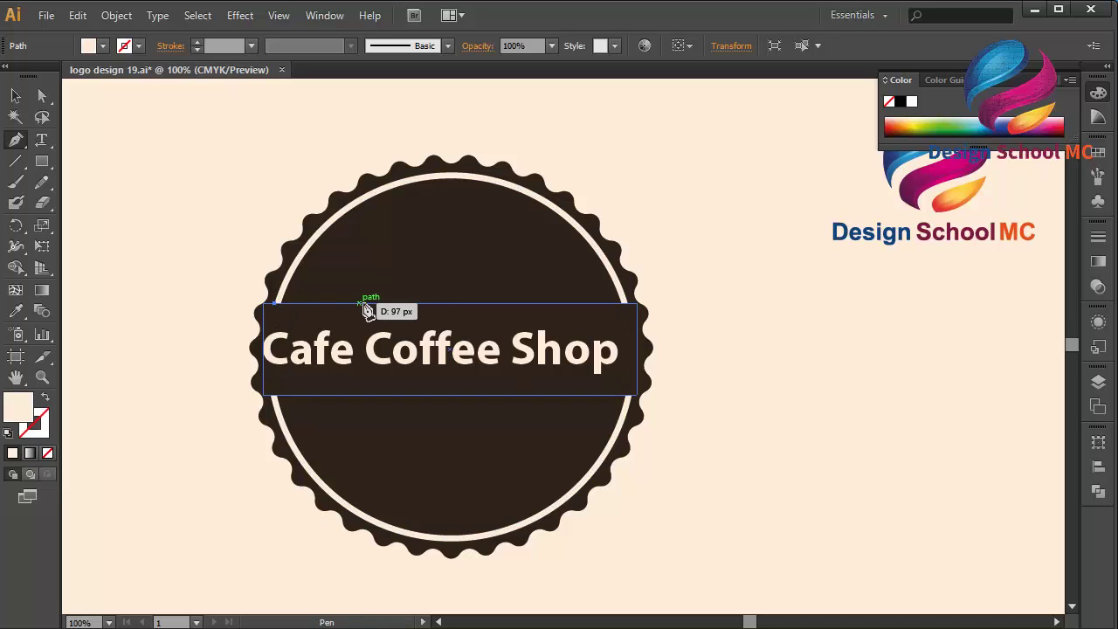
{"action": "left_click_drag", "start_coordinate": [325, 304], "coordinate": [392, 303]}
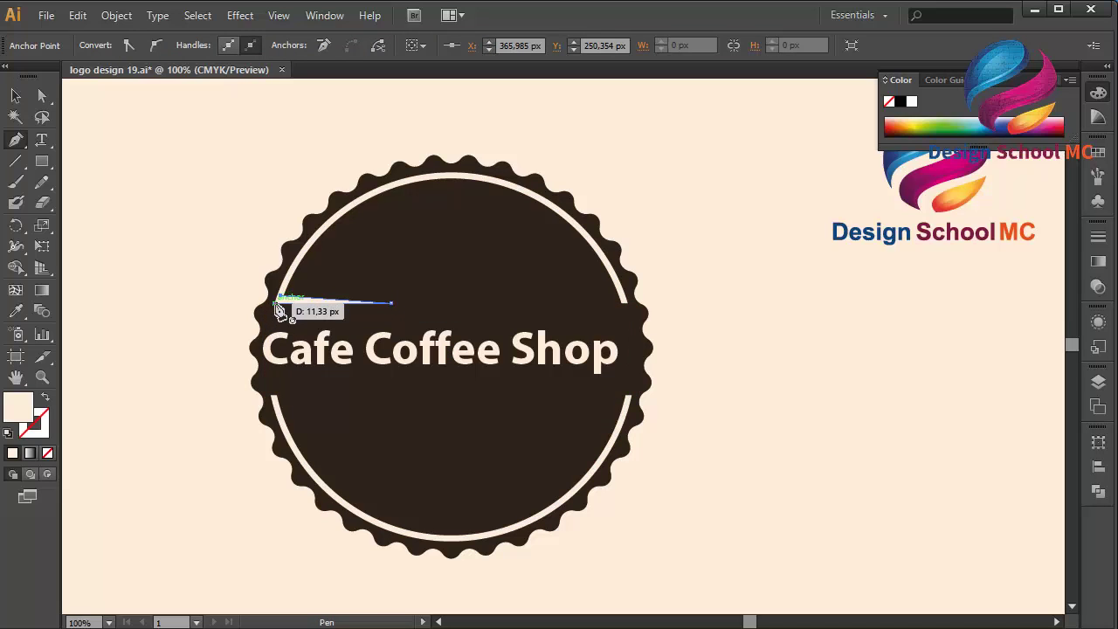
{"action": "left_click", "coordinate": [276, 306]}
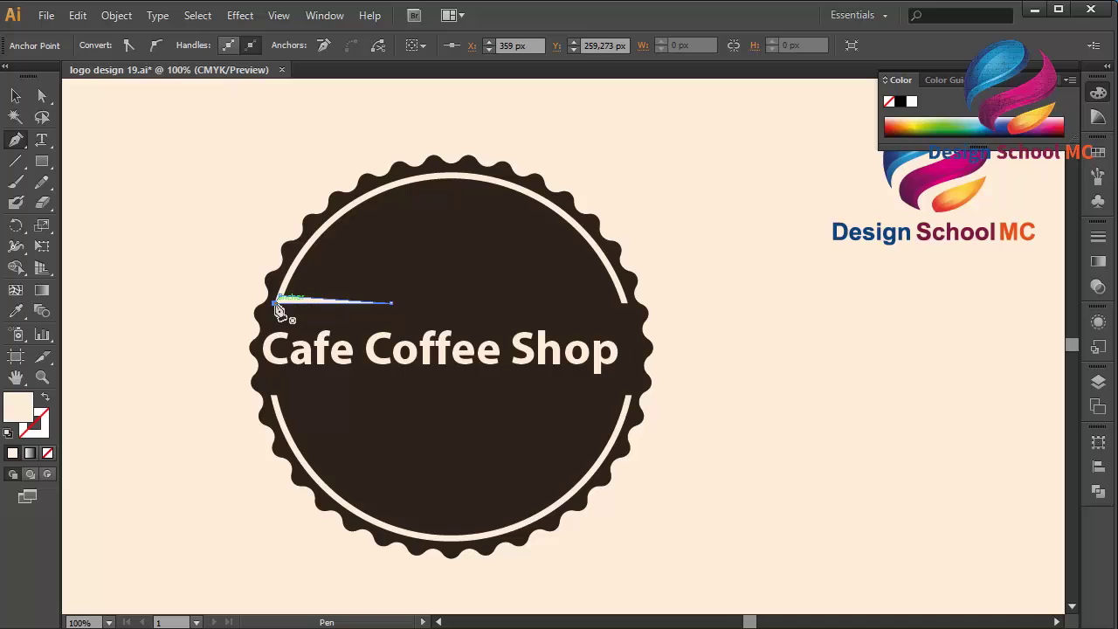
Step: Draw a matching wedge about 139 px long from the ring's lower left cut end, tapering inward along the band's bottom edge
{"action": "left_click", "coordinate": [271, 398]}
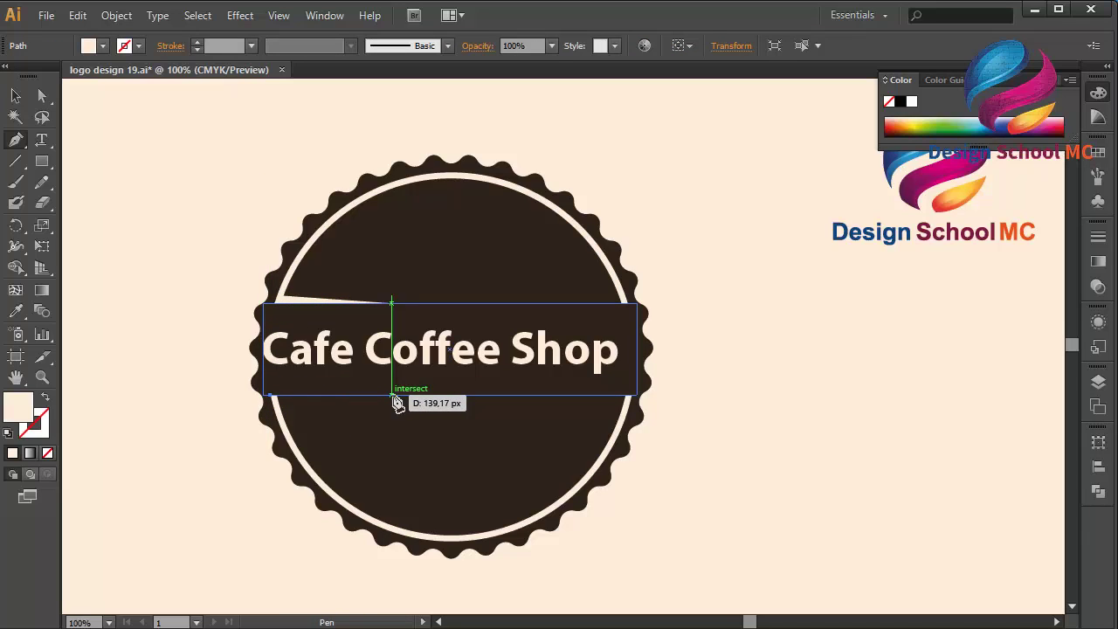
{"action": "left_click", "coordinate": [392, 396]}
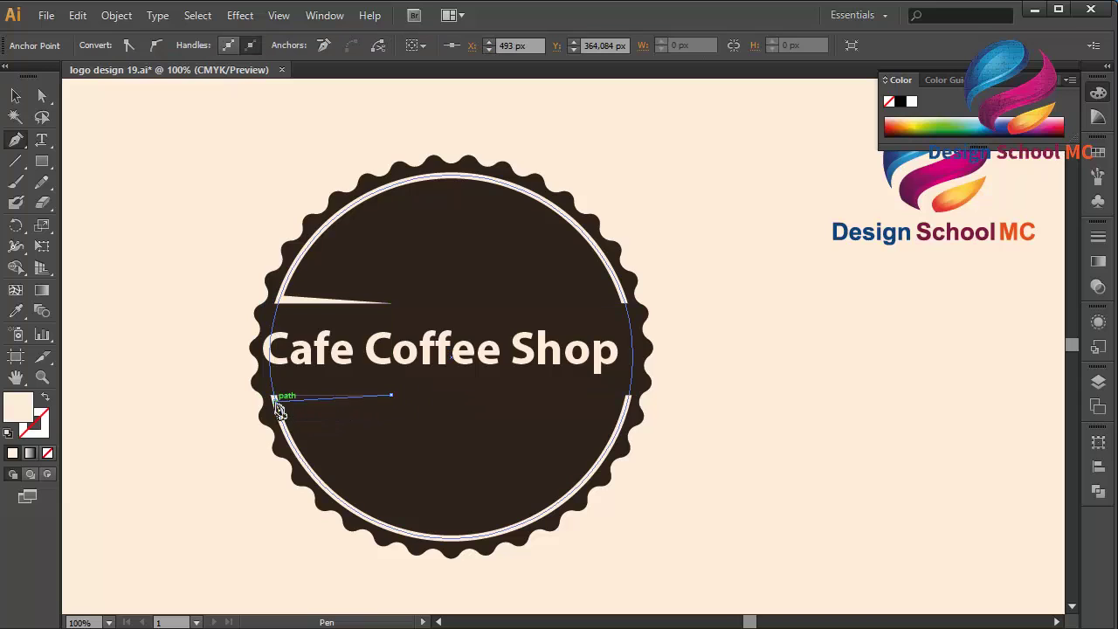
{"action": "left_click_drag", "start_coordinate": [273, 399], "coordinate": [278, 408]}
Step: Group the upper and lower cream wedges on the badge's left side
{"action": "left_click", "coordinate": [41, 97]}
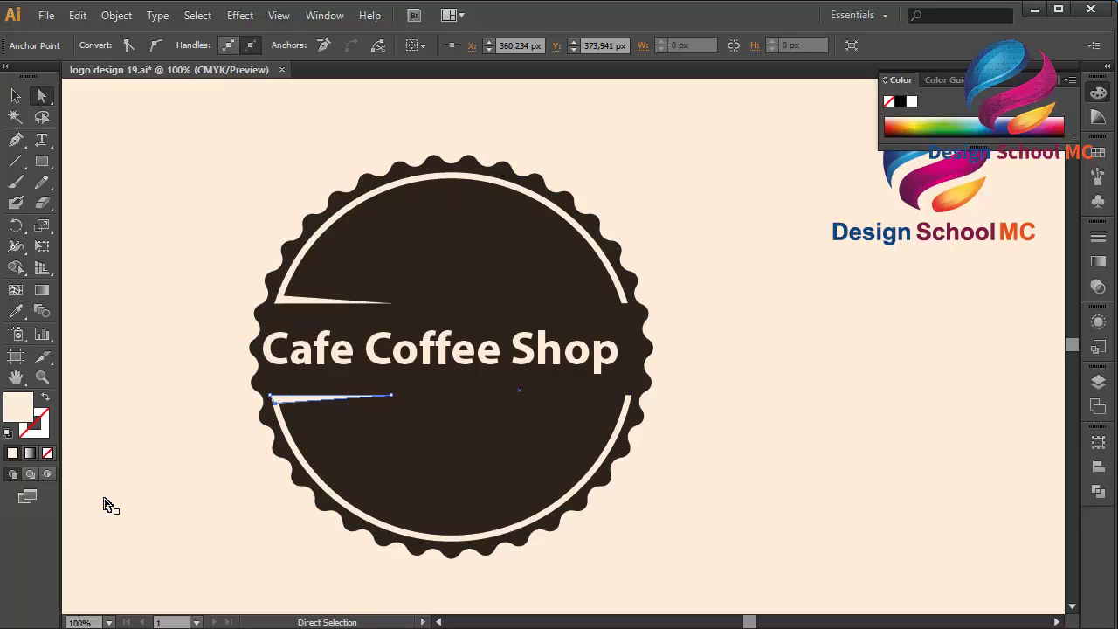
{"action": "left_click", "coordinate": [14, 97]}
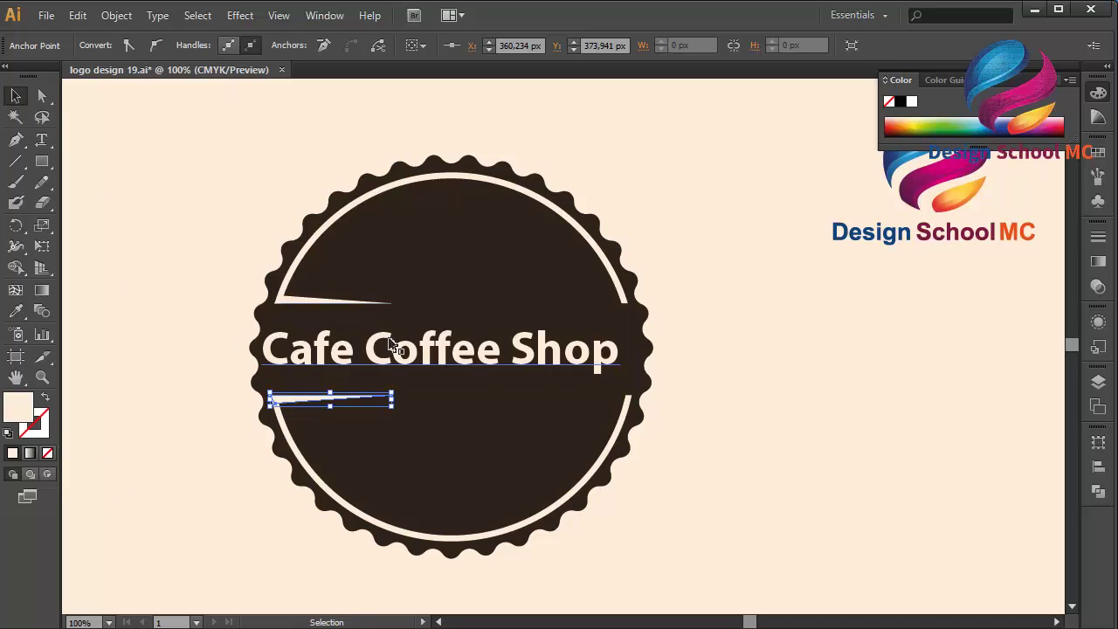
{"action": "left_click", "coordinate": [307, 302], "text": "shift"}
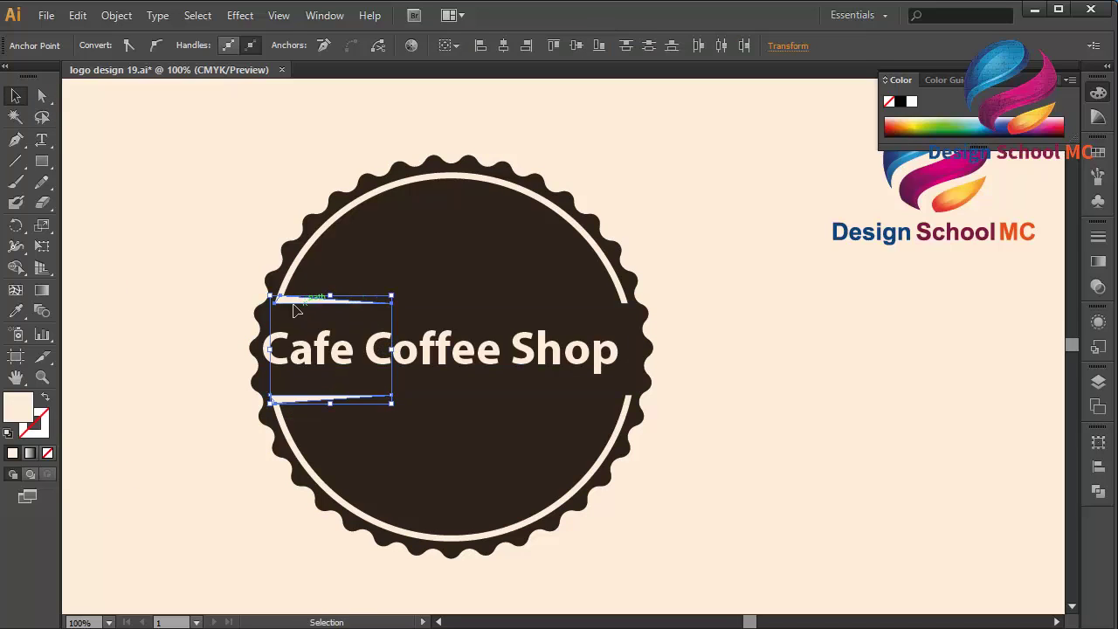
{"action": "right_click", "coordinate": [307, 308]}
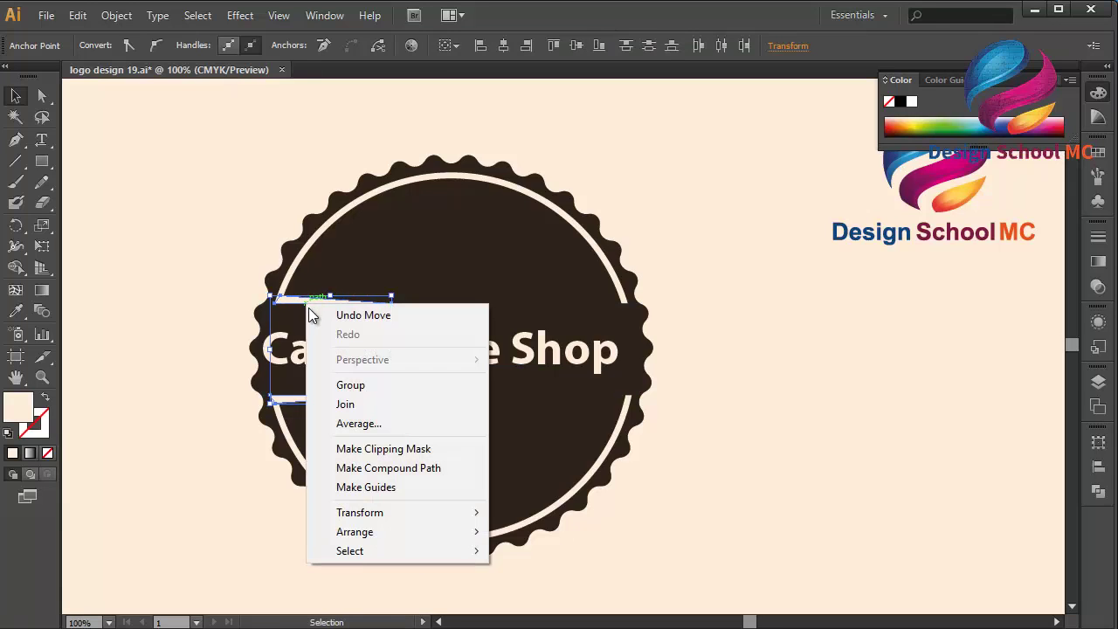
{"action": "left_click", "coordinate": [312, 385]}
Step: Paste a copy of the wedge group in front, flip it horizontally and move it to the ring's right cut ends
{"action": "left_click", "coordinate": [78, 16]}
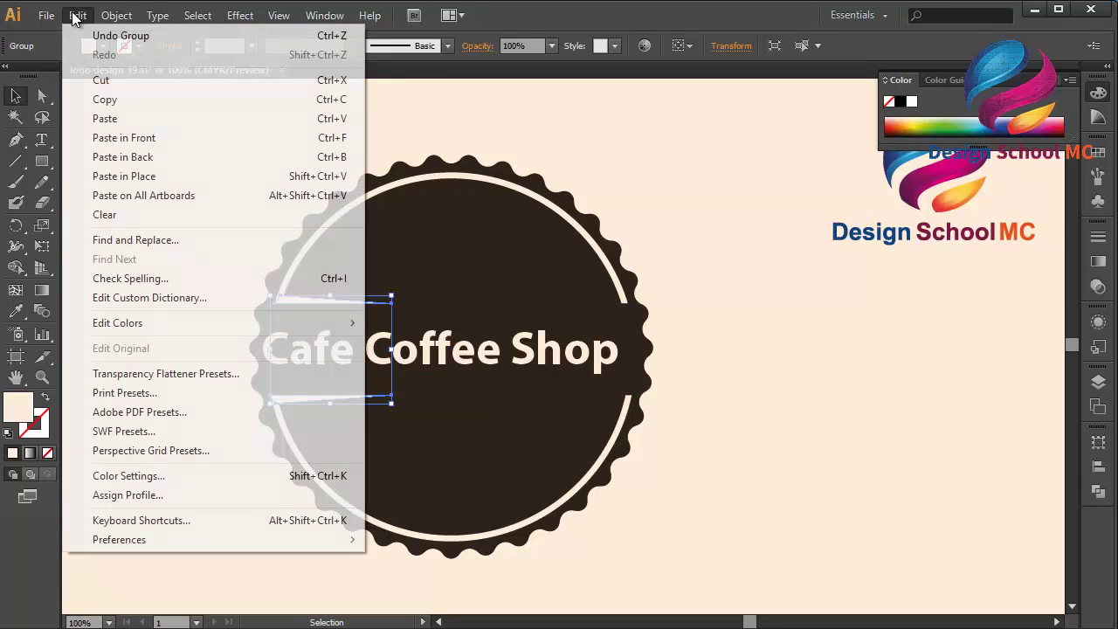
{"action": "left_click", "coordinate": [131, 99]}
{"action": "left_click", "coordinate": [77, 16]}
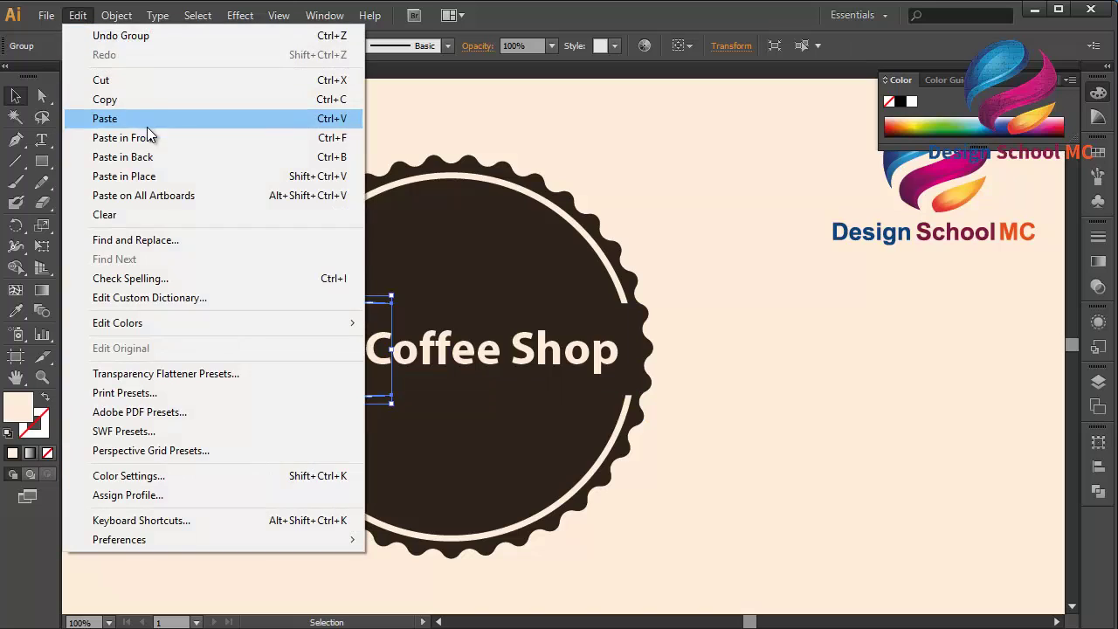
{"action": "left_click", "coordinate": [131, 137]}
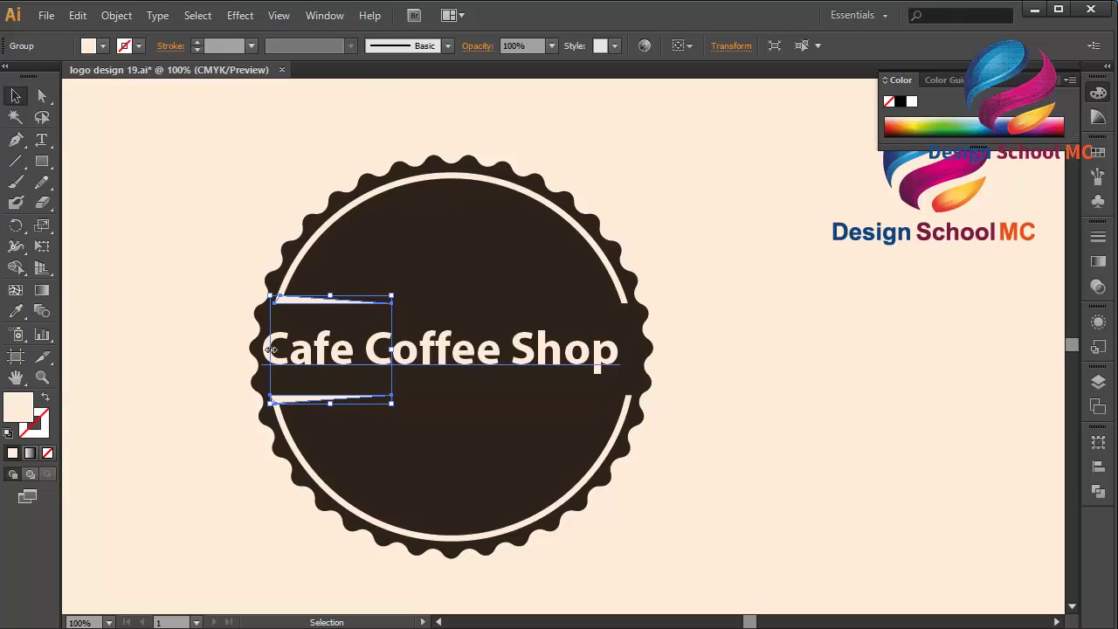
{"action": "left_click_drag", "start_coordinate": [270, 350], "coordinate": [536, 358]}
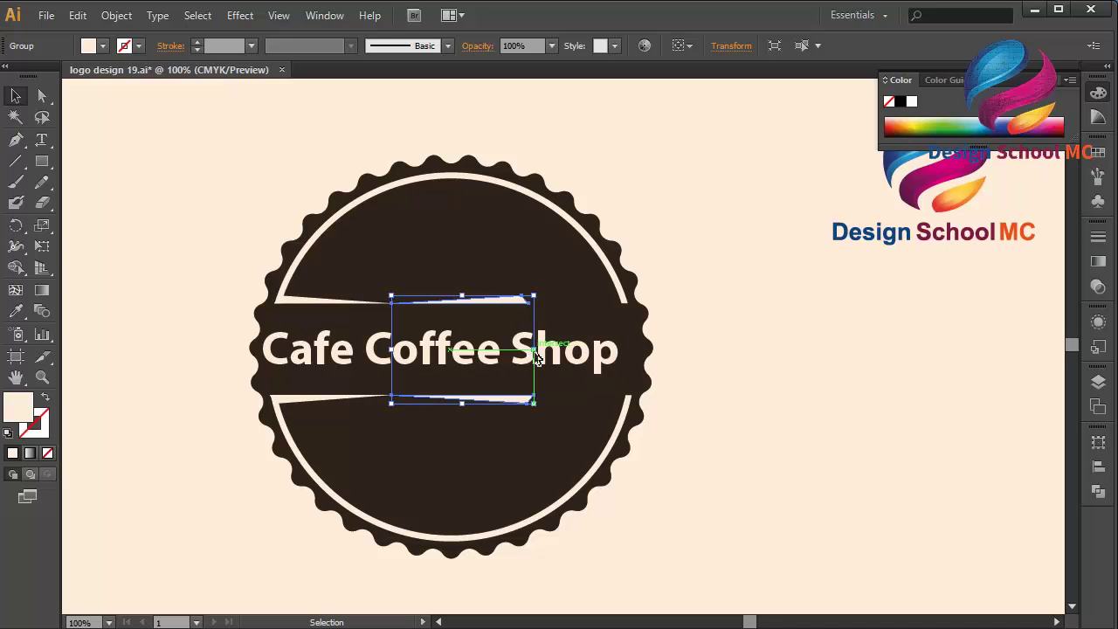
{"action": "left_click_drag", "start_coordinate": [518, 304], "coordinate": [621, 302]}
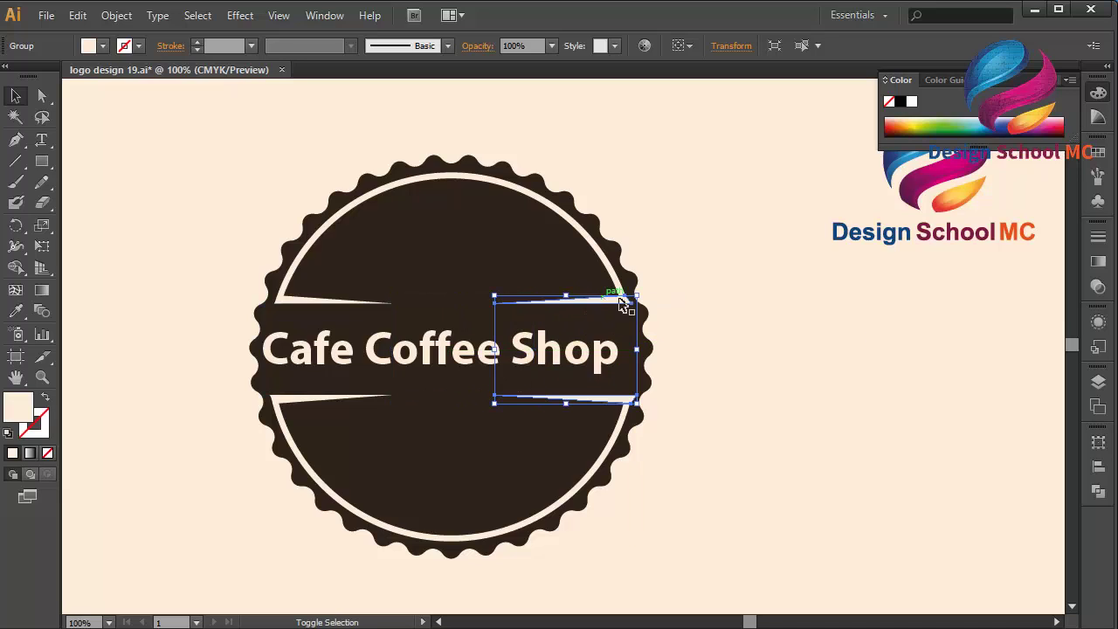
Step: Nudge the right wedge group slightly left so its outer ends line up with the ring
{"action": "left_click", "coordinate": [874, 338]}
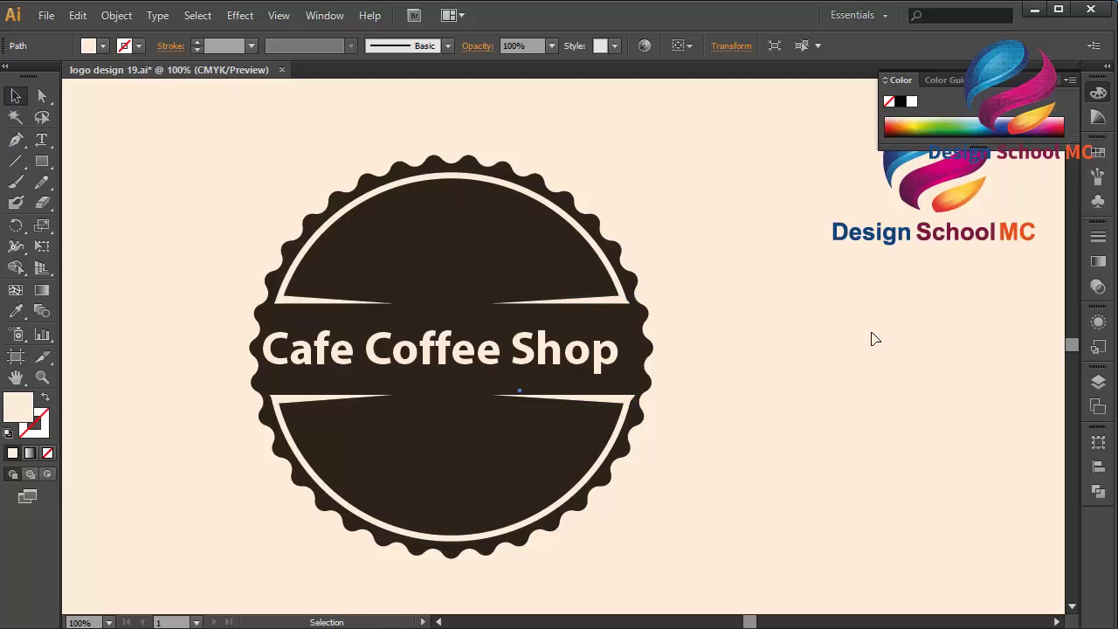
{"action": "left_click", "coordinate": [619, 303]}
{"action": "key", "text": "Left"}
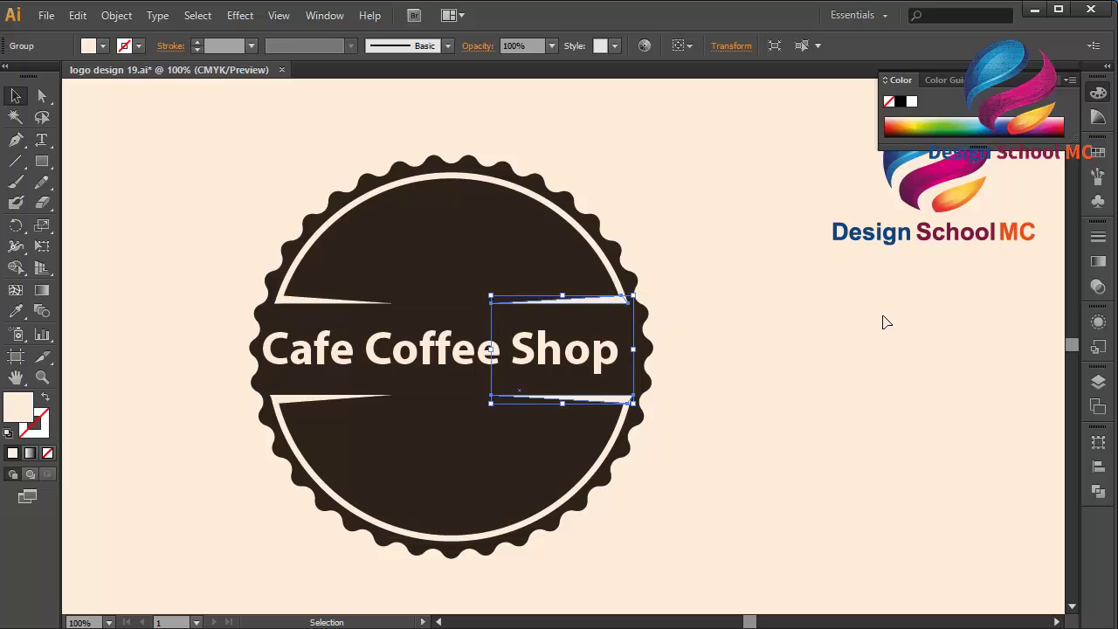
{"action": "left_click", "coordinate": [882, 321]}
Step: Adjust the outer corner anchor of the lower right wedge to align it with the ring's edge
{"action": "left_click", "coordinate": [602, 404]}
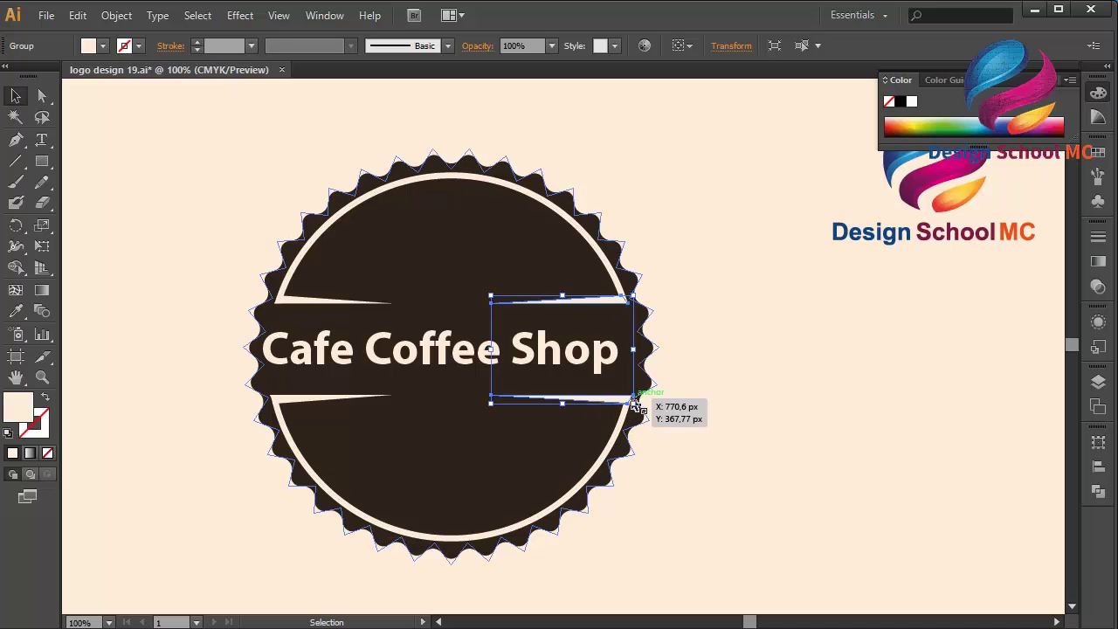
{"action": "left_click", "coordinate": [41, 98]}
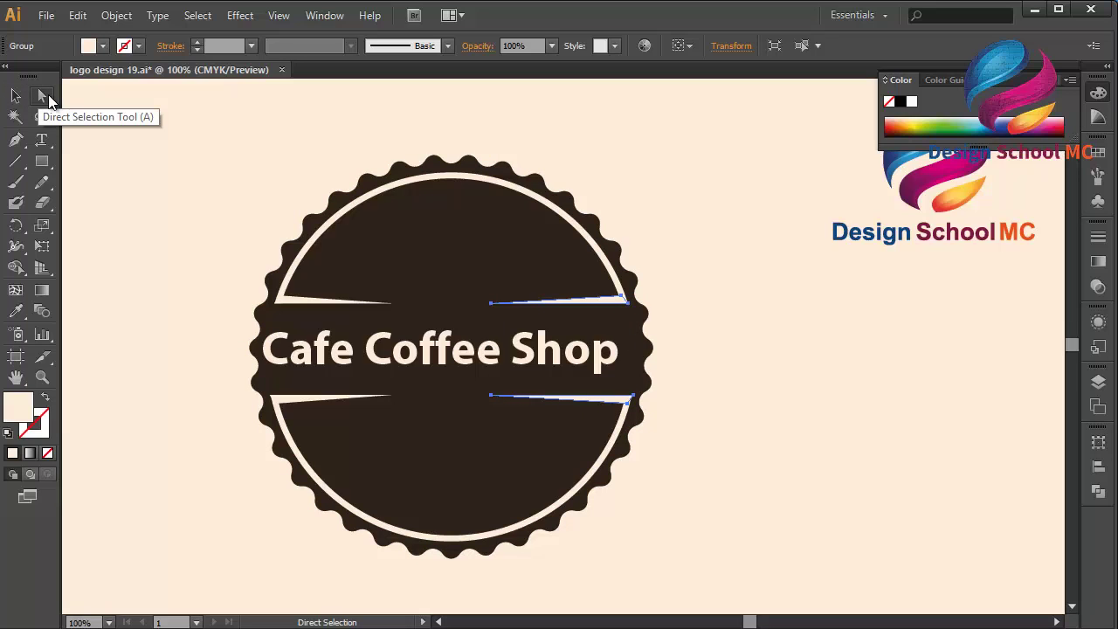
{"action": "left_click", "coordinate": [634, 398]}
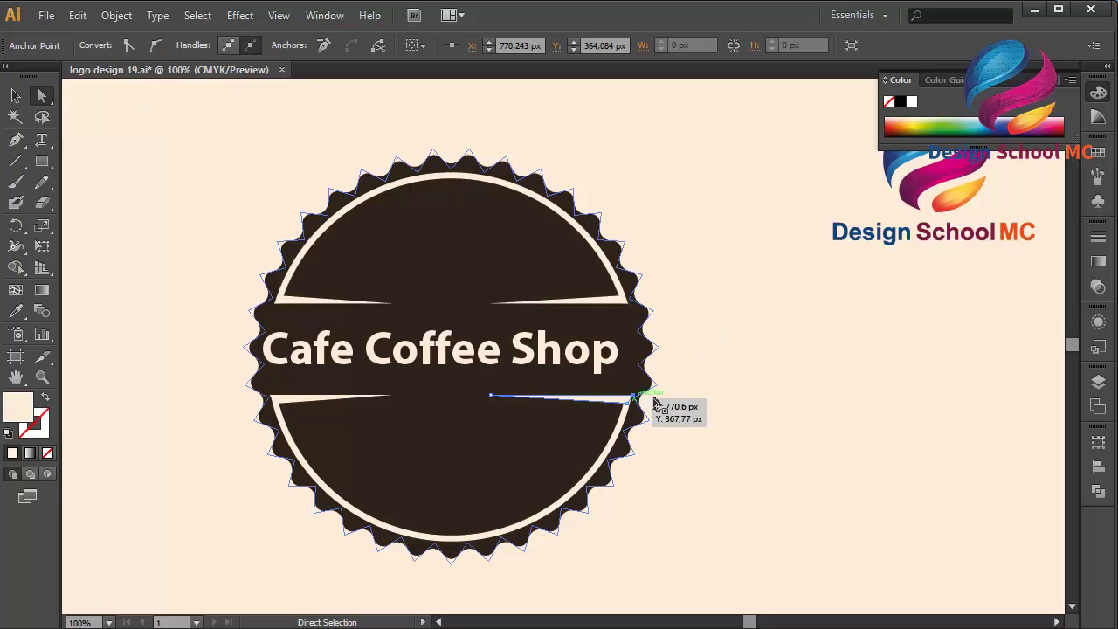
{"action": "left_click", "coordinate": [747, 388]}
{"action": "left_click", "coordinate": [619, 430]}
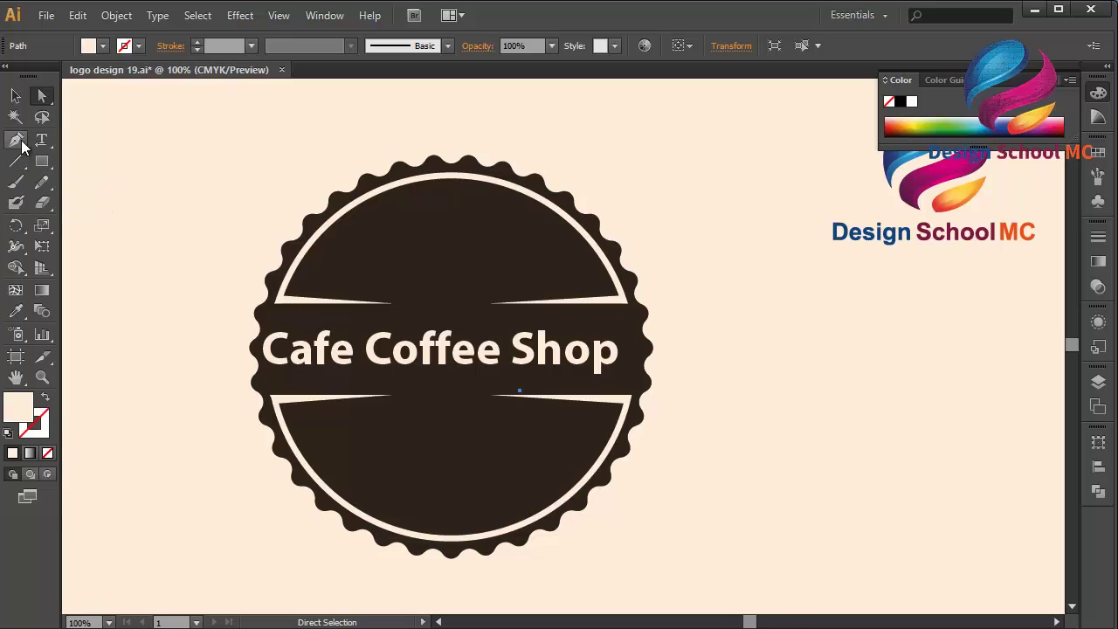
Step: Draw a slanted coffee bean with the Pen tool above the text, as two curved cream halves separated by a thin gap
{"action": "left_click", "coordinate": [18, 141]}
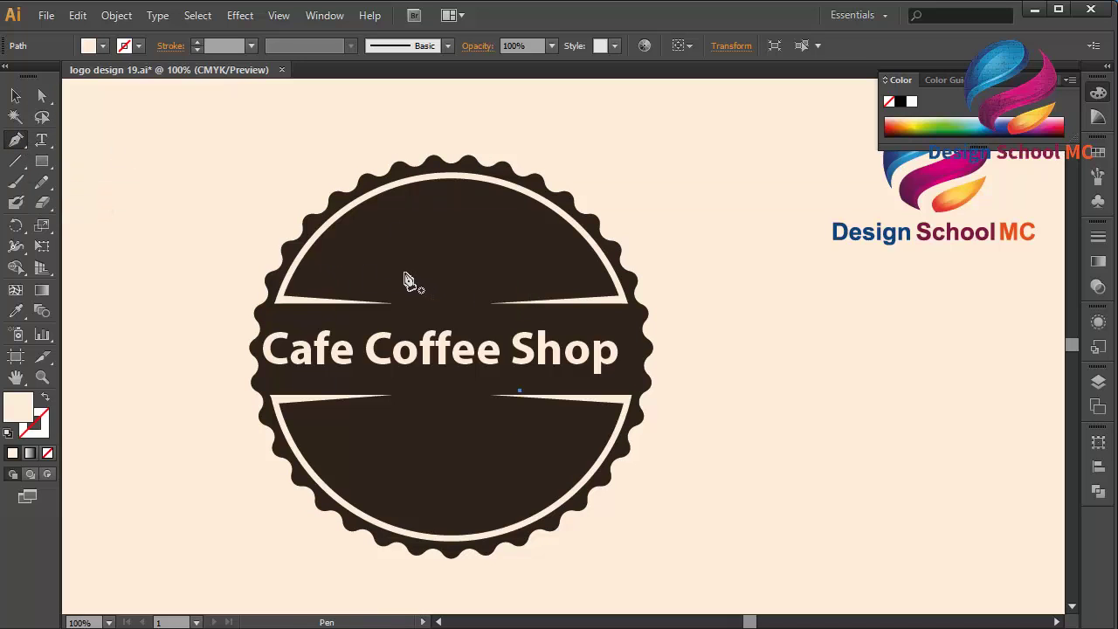
{"action": "key", "text": "ctrl+equal"}
{"action": "scroll", "coordinate": [407, 280], "scroll_direction": "up", "scroll_amount": 3}
{"action": "scroll", "coordinate": [406, 280], "scroll_direction": "left", "scroll_amount": 2}
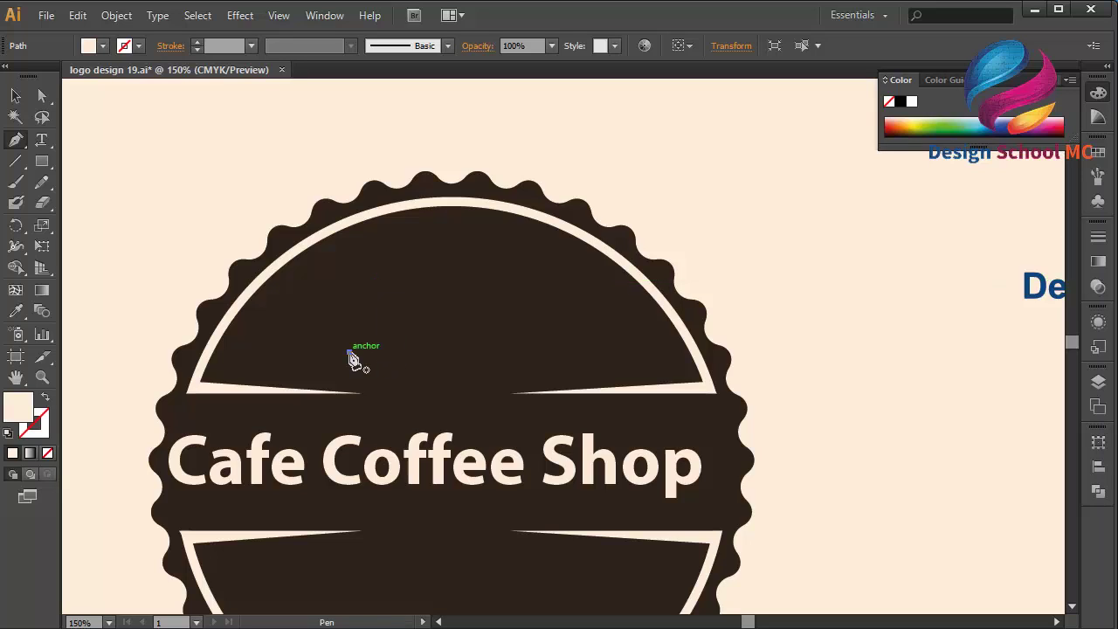
{"action": "left_click", "coordinate": [350, 351]}
{"action": "left_click_drag", "start_coordinate": [412, 285], "coordinate": [354, 361]}
{"action": "left_click", "coordinate": [349, 350]}
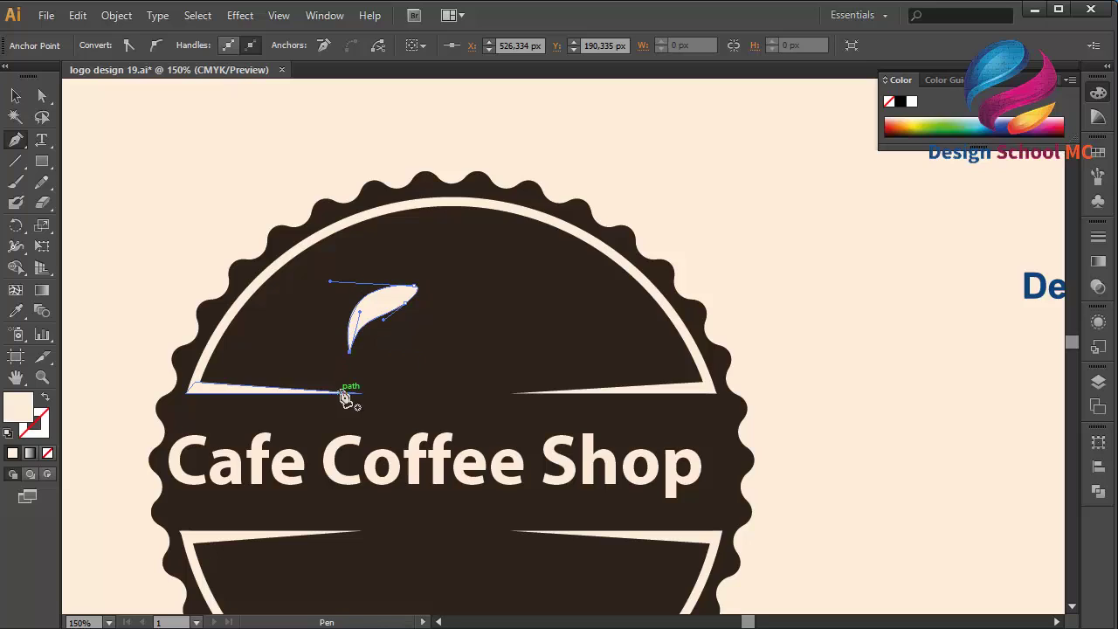
{"action": "mouse_move", "coordinate": [355, 361]}
{"action": "left_mouse_down"}
{"action": "mouse_move", "coordinate": [370, 330]}
{"action": "mouse_move", "coordinate": [436, 294]}
{"action": "mouse_move", "coordinate": [436, 280]}
{"action": "mouse_move", "coordinate": [425, 361]}
{"action": "mouse_move", "coordinate": [380, 387]}
{"action": "mouse_move", "coordinate": [364, 373]}
{"action": "left_mouse_up"}
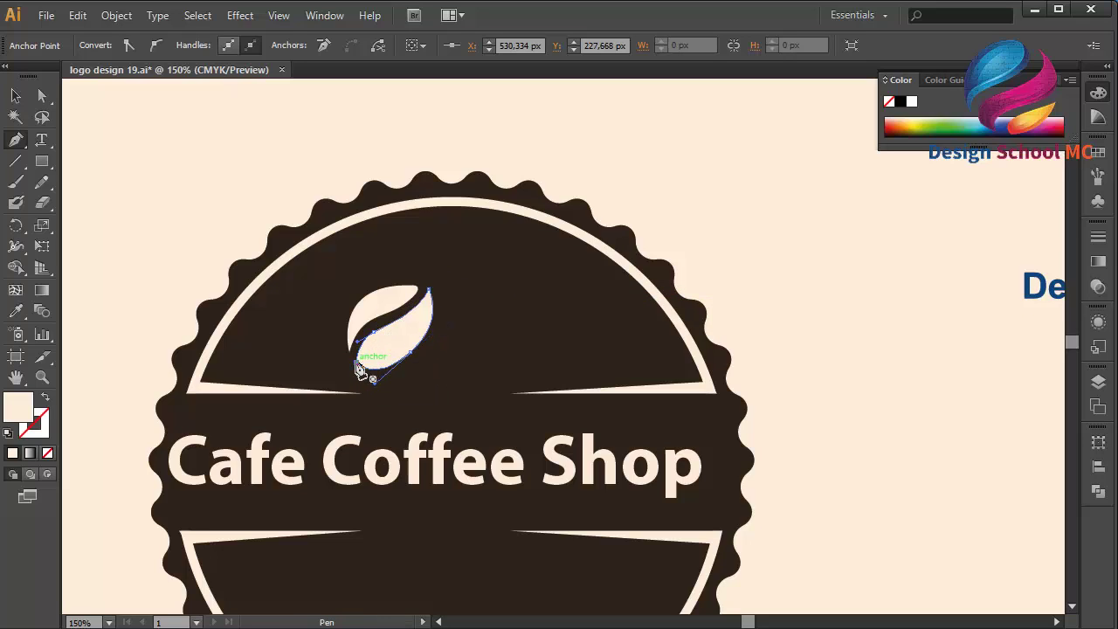
Step: Group the two halves of the coffee bean
{"action": "left_click", "coordinate": [16, 96]}
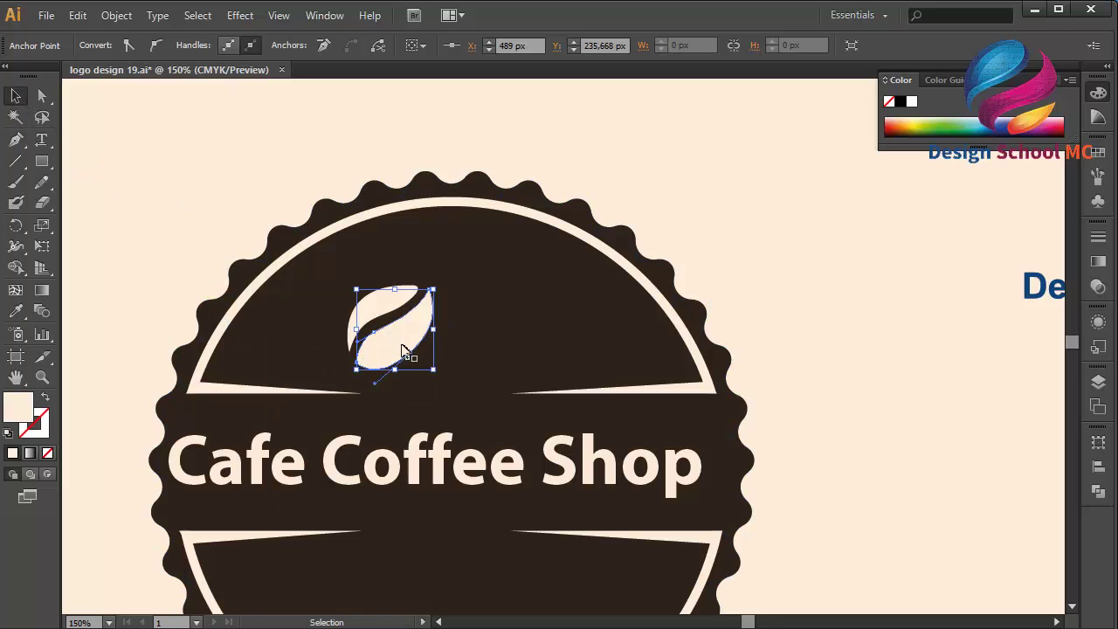
{"action": "left_click", "coordinate": [369, 317], "text": "shift"}
{"action": "right_click", "coordinate": [408, 319]}
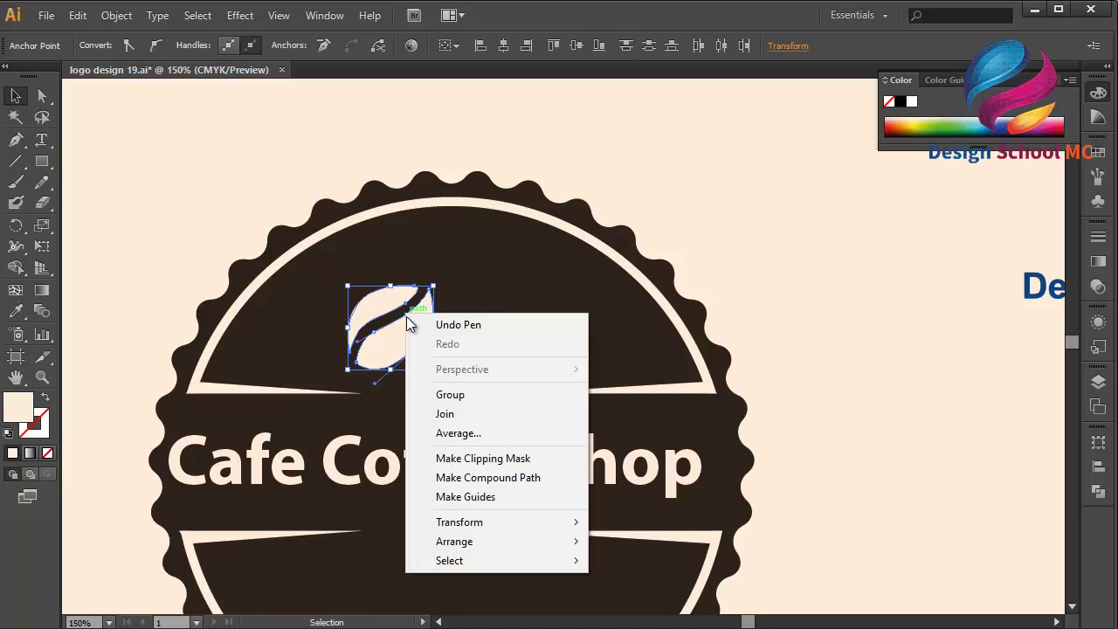
{"action": "left_click", "coordinate": [515, 395]}
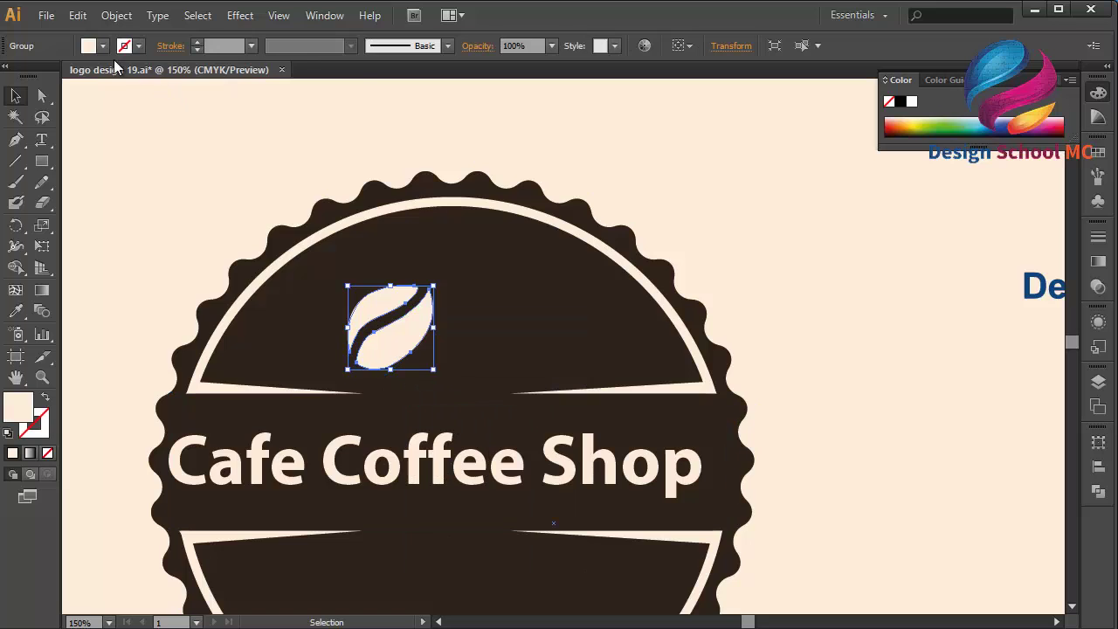
Step: Duplicate the coffee bean in front and place the copy beside it, to the right at about the same height
{"action": "left_click", "coordinate": [77, 16]}
{"action": "left_click", "coordinate": [122, 105]}
{"action": "left_click", "coordinate": [78, 16]}
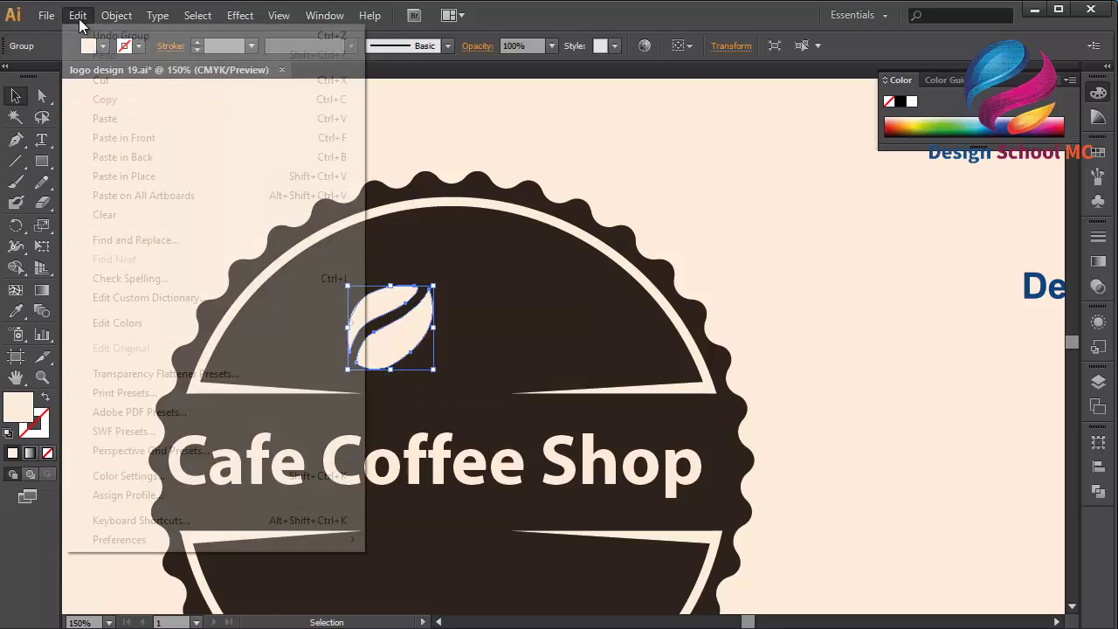
{"action": "left_click", "coordinate": [139, 138]}
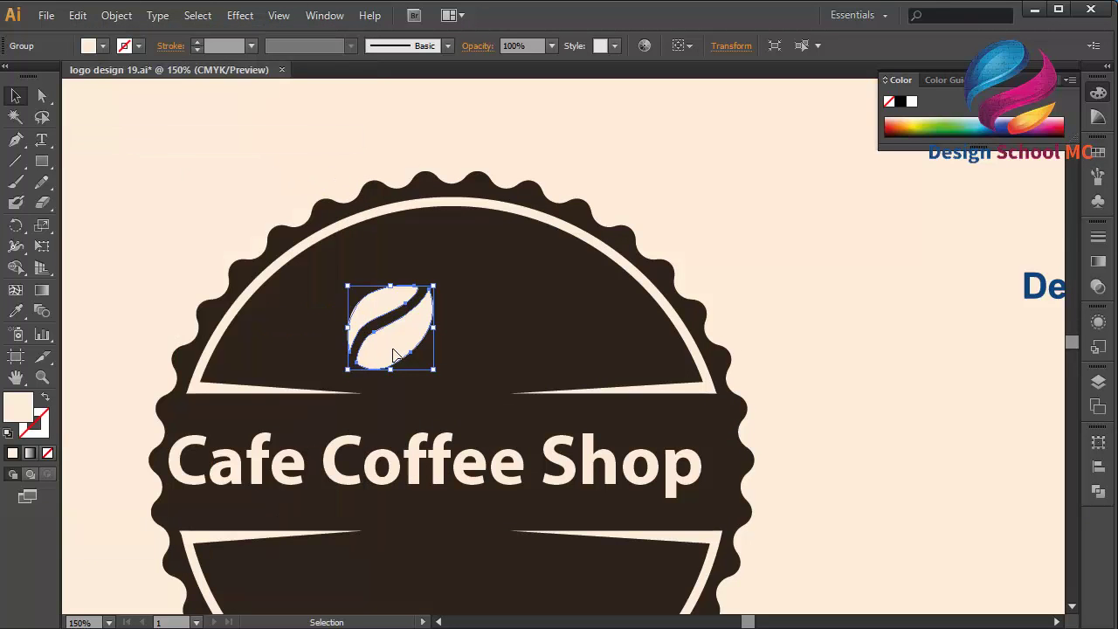
{"action": "left_click_drag", "start_coordinate": [394, 354], "coordinate": [505, 358]}
Step: Duplicate the right coffee bean in front and place the copy centrally above the two beans
{"action": "left_click", "coordinate": [78, 15]}
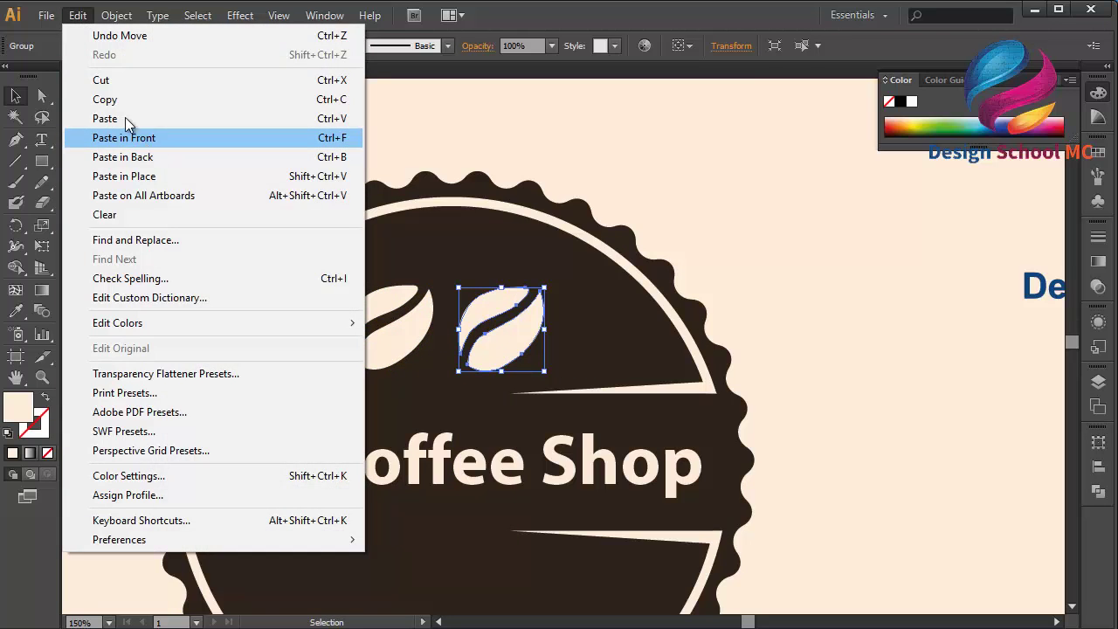
{"action": "left_click", "coordinate": [112, 100]}
{"action": "left_click", "coordinate": [77, 15]}
{"action": "left_click", "coordinate": [175, 140]}
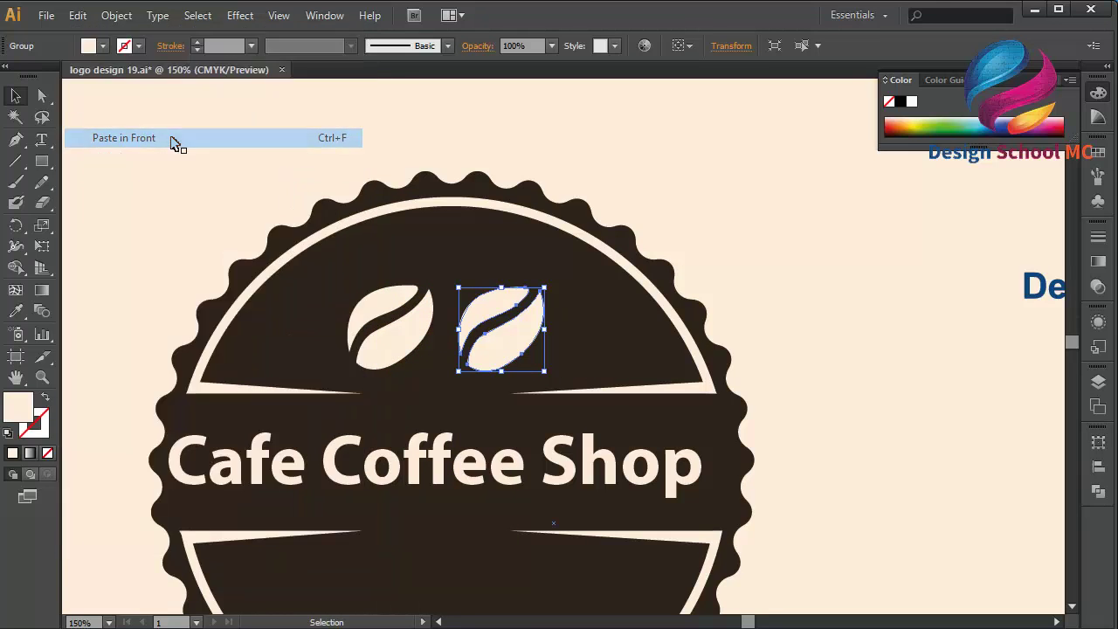
{"action": "left_click_drag", "start_coordinate": [500, 342], "coordinate": [476, 254]}
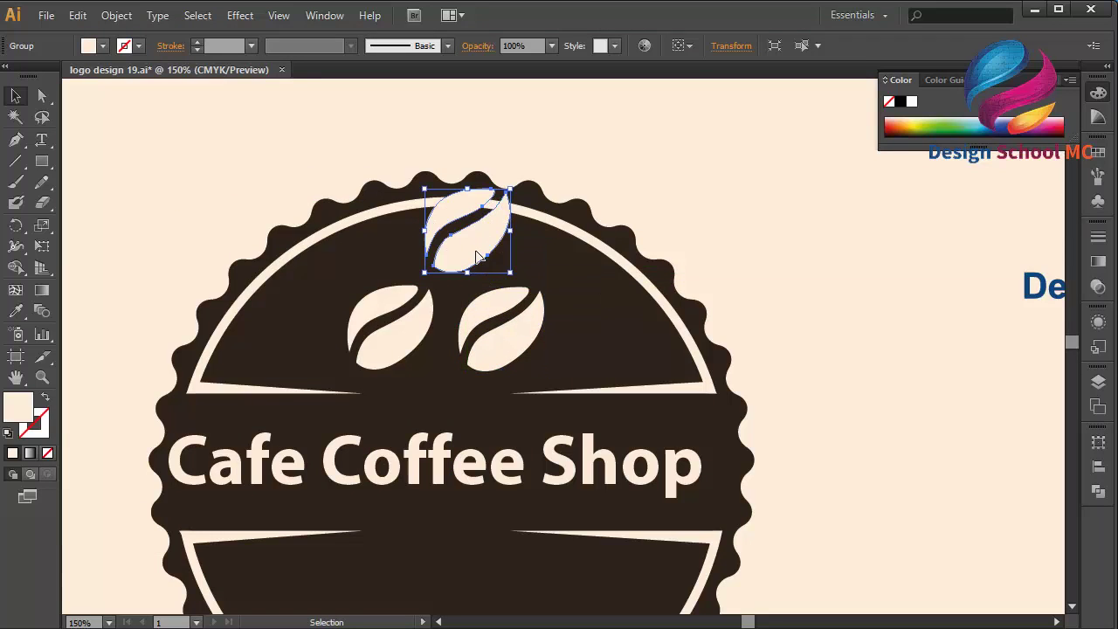
Step: Shrink the right coffee bean and enlarge the top one proportionally so the three beans differ in size
{"action": "left_click", "coordinate": [487, 323]}
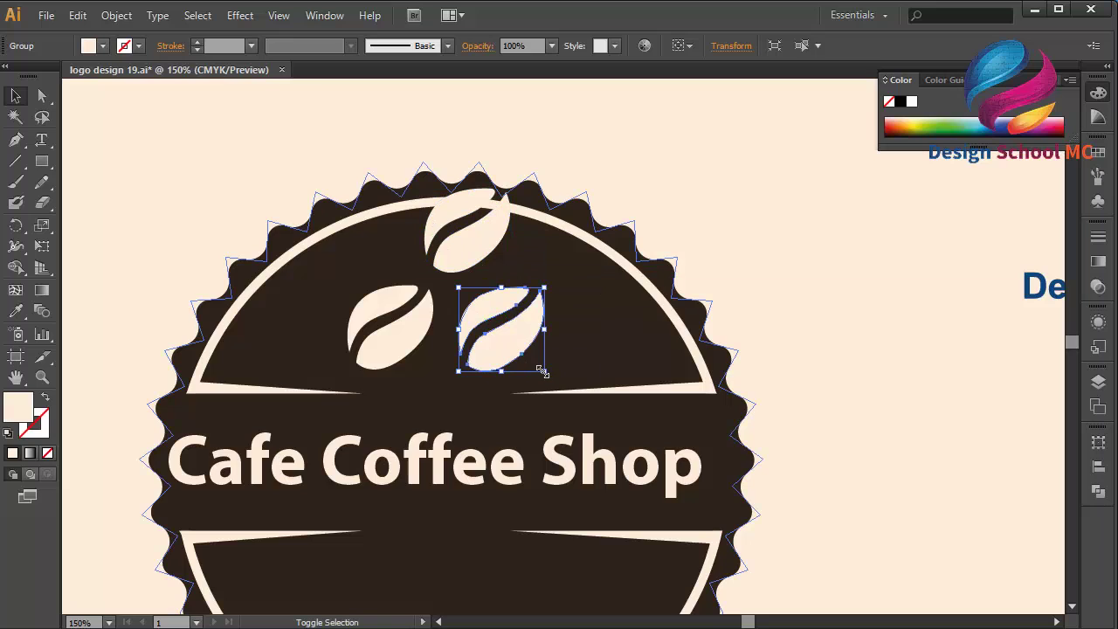
{"action": "left_click_drag", "start_coordinate": [542, 372], "coordinate": [519, 346]}
{"action": "left_click", "coordinate": [410, 351], "text": "shift"}
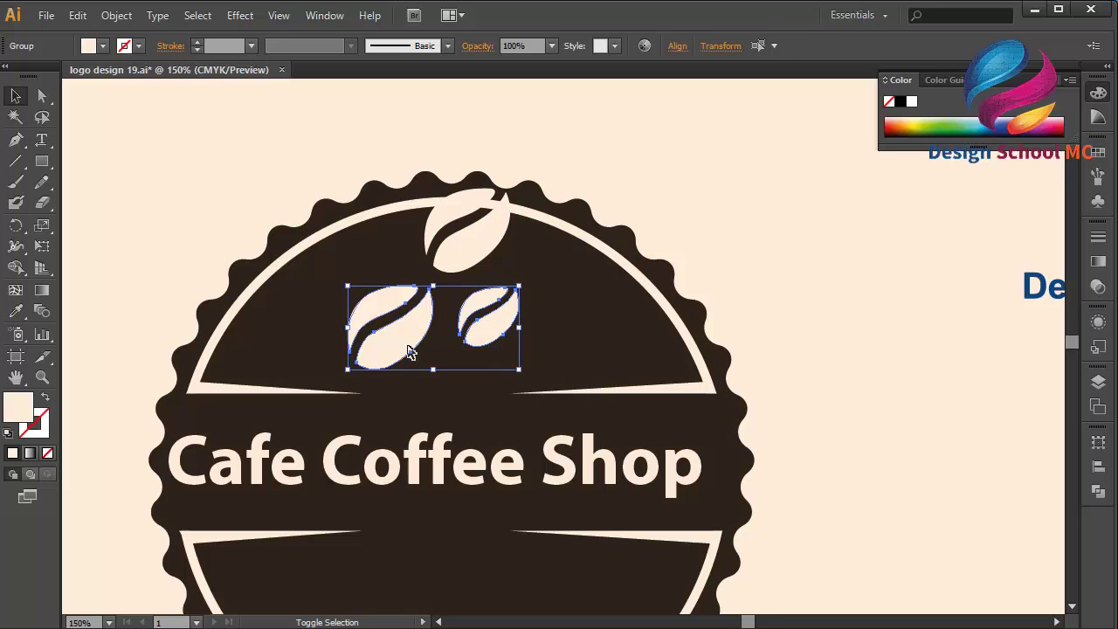
{"action": "left_click", "coordinate": [444, 366]}
{"action": "left_click", "coordinate": [499, 261]}
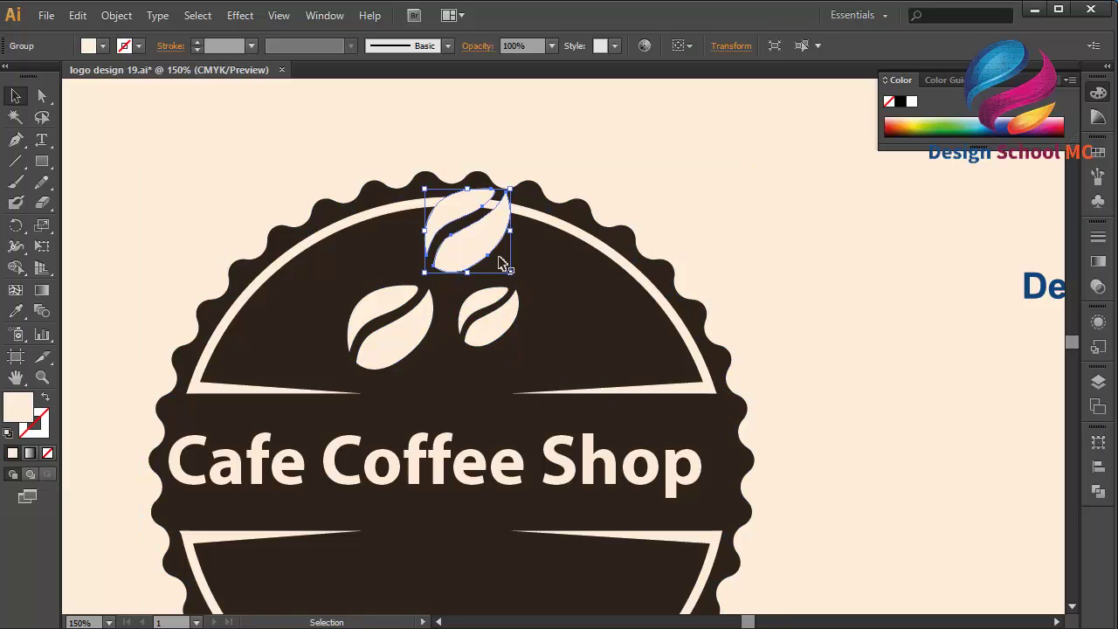
{"action": "left_click_drag", "start_coordinate": [424, 188], "coordinate": [399, 163]}
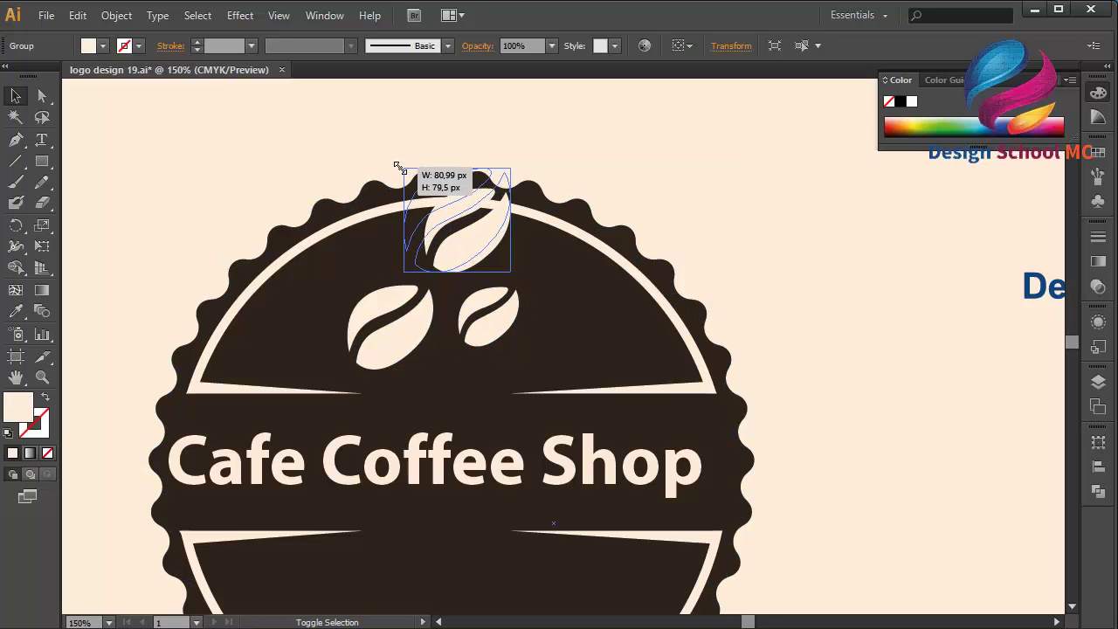
Step: Group the three coffee beans
{"action": "left_click", "coordinate": [419, 337], "text": "shift"}
{"action": "left_click", "coordinate": [491, 334], "text": "shift"}
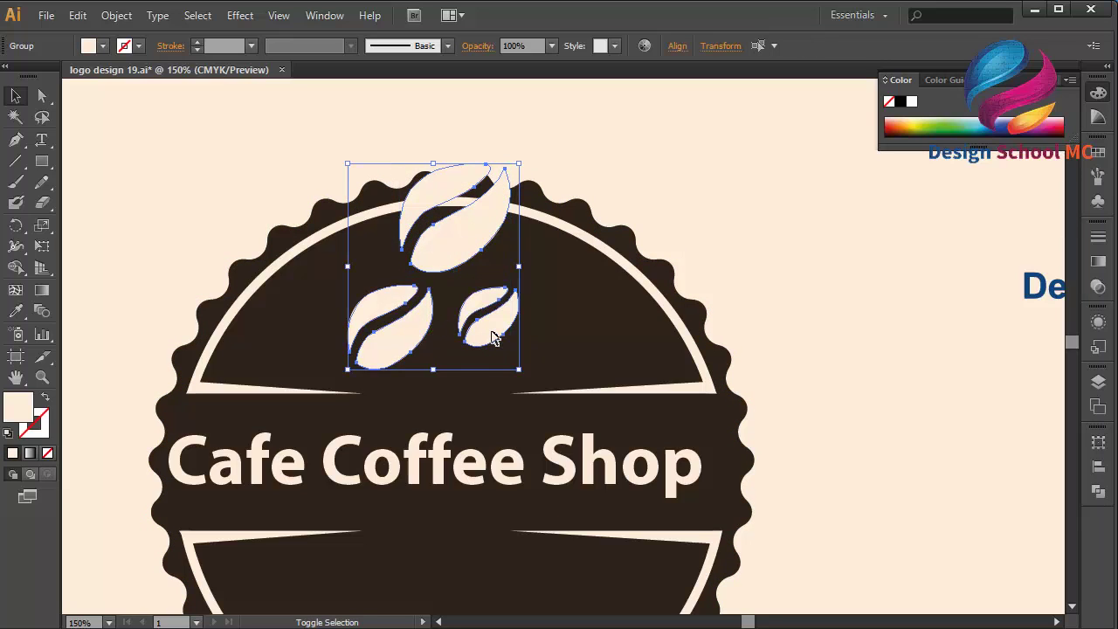
{"action": "right_click", "coordinate": [493, 337]}
{"action": "left_click", "coordinate": [539, 415]}
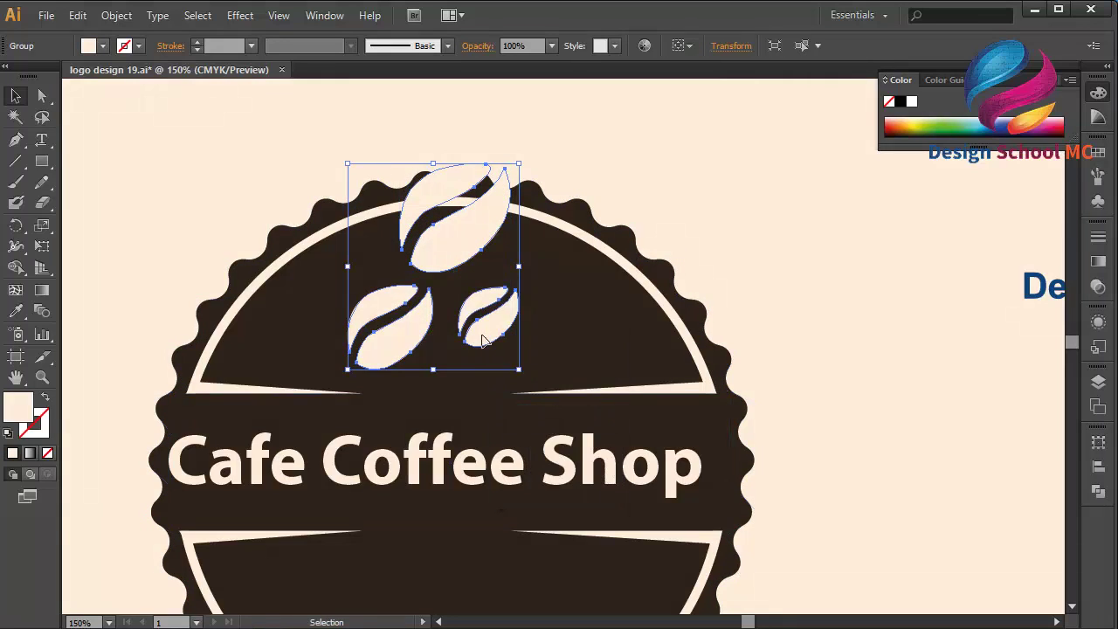
Step: Scale the bean group down to fit inside the ring and centre it in the space above the Cafe Coffee Shop text
{"action": "left_click_drag", "start_coordinate": [430, 163], "coordinate": [434, 251]}
{"action": "left_click_drag", "start_coordinate": [453, 290], "coordinate": [459, 293]}
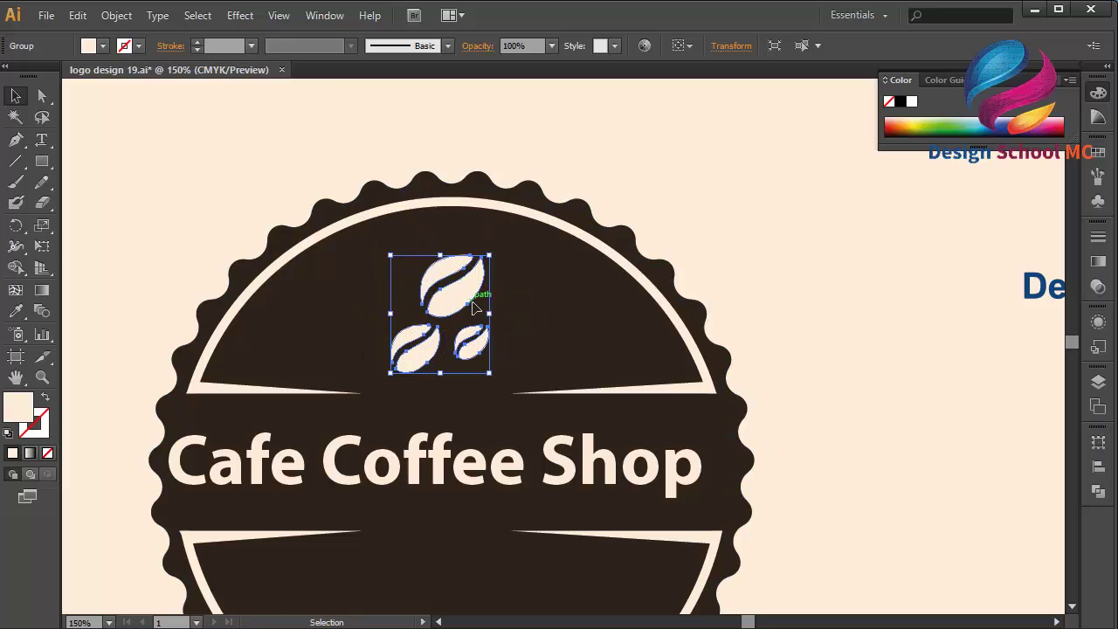
{"action": "key", "text": "Up"}
{"action": "key", "text": "Up"}
{"action": "key", "text": "Up"}
{"action": "key", "text": "Up"}
{"action": "key", "text": "Up"}
{"action": "key", "text": "Up"}
{"action": "key", "text": "Up"}
{"action": "key", "text": "Up"}
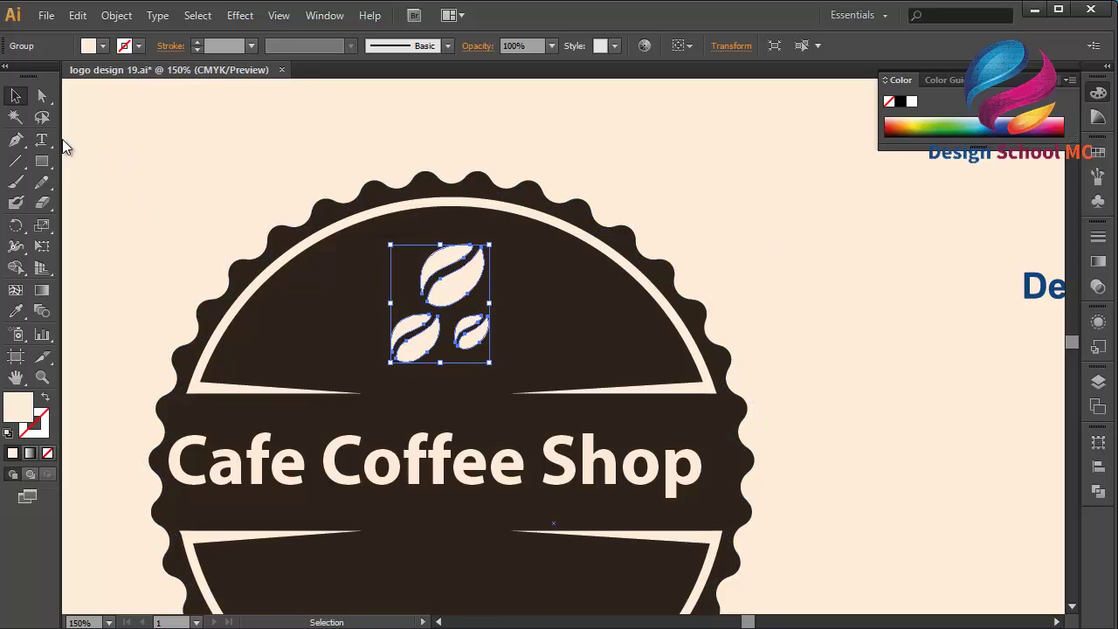
Step: Add the text "Best On The Town" on the empty background beside the badge's upper right edge
{"action": "left_click", "coordinate": [41, 140]}
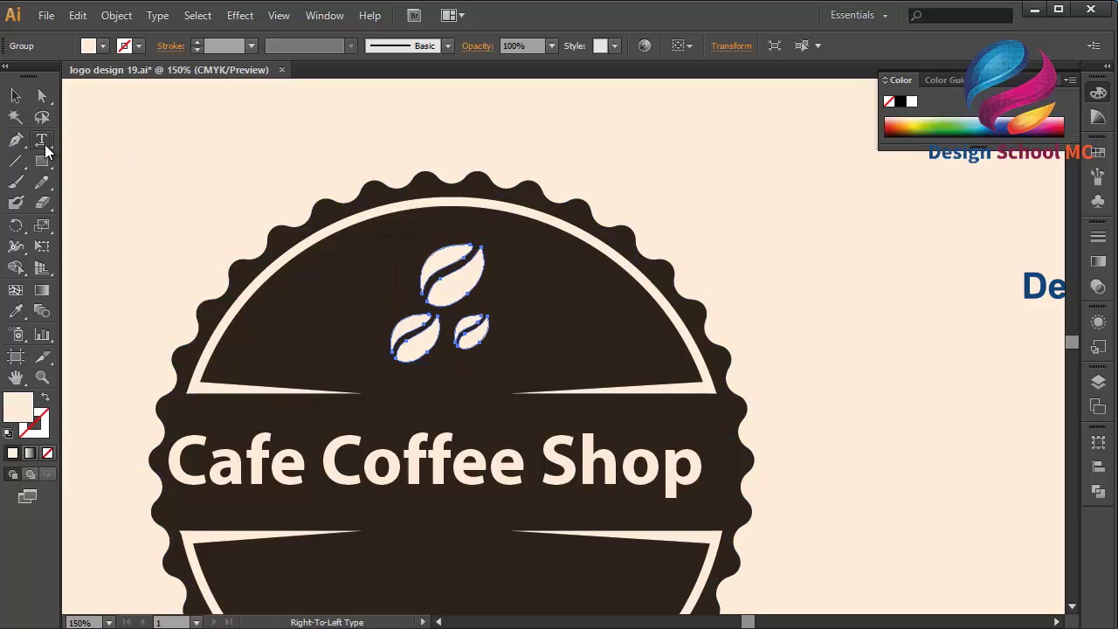
{"action": "left_click", "coordinate": [739, 210]}
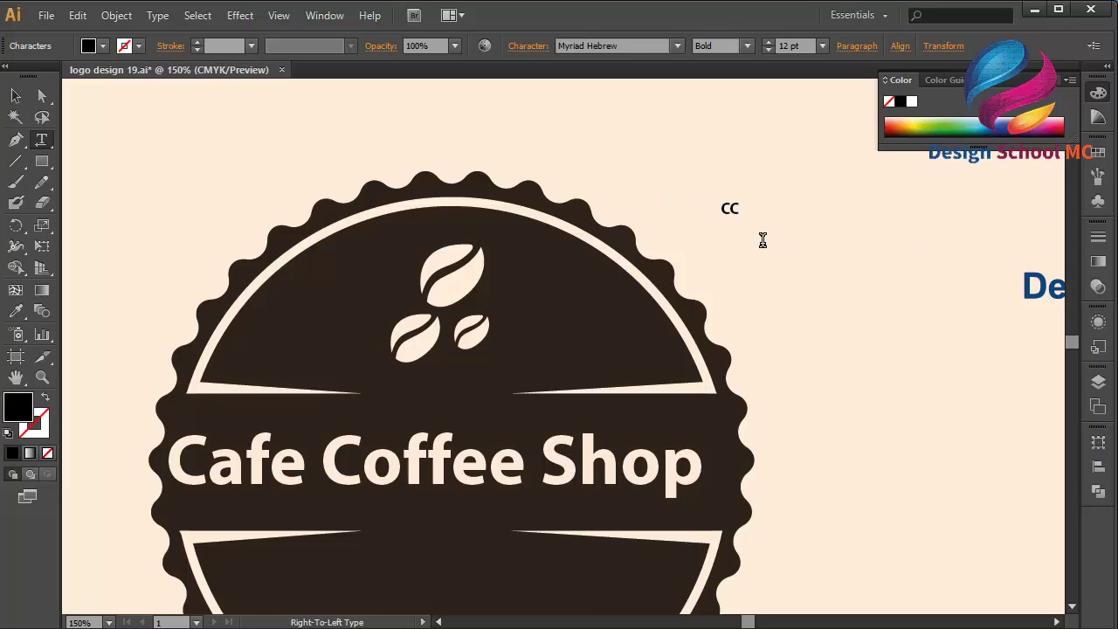
{"action": "key", "text": "ctrl+a"}
{"action": "type", "text": "Best On The Town"}
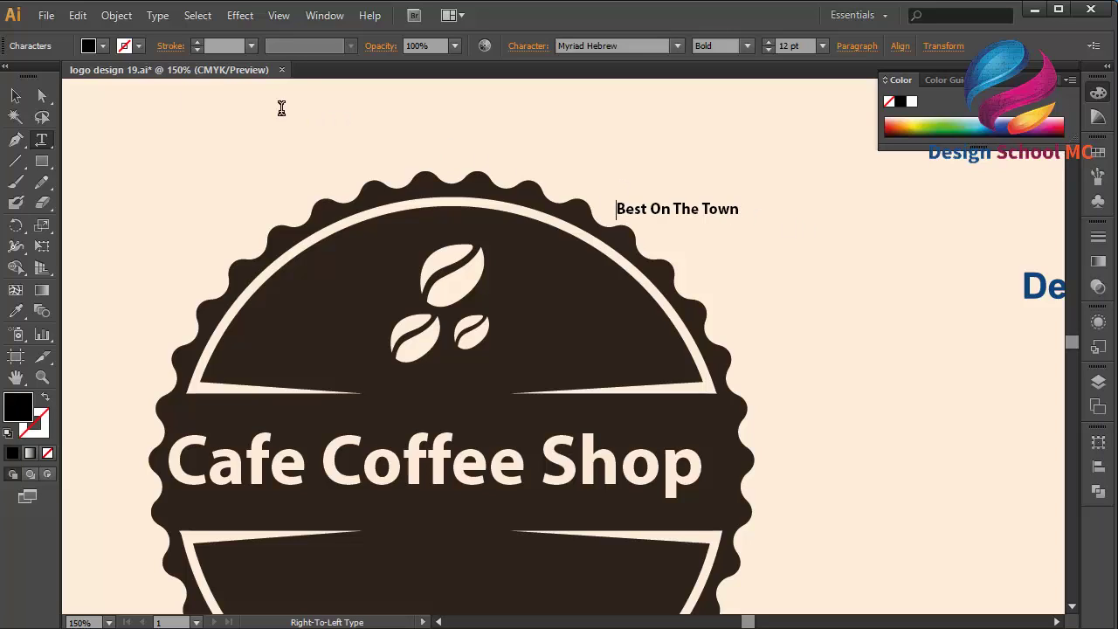
{"action": "left_click", "coordinate": [17, 96]}
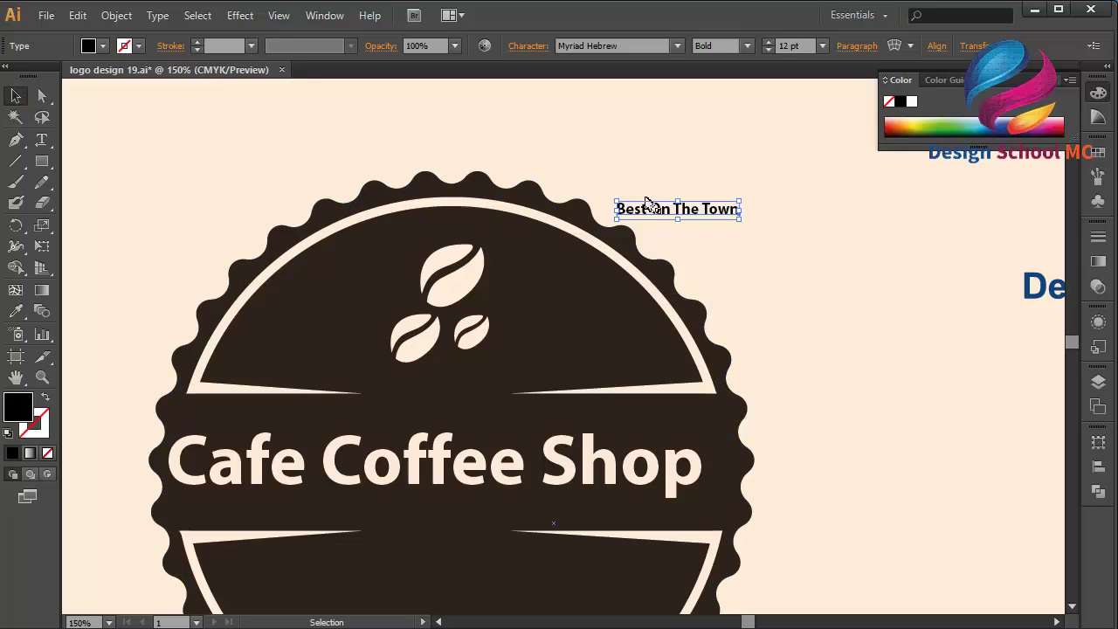
Step: Move the Best On The Town text into the lower part of the badge and enlarge it to about 32 pt
{"action": "left_click_drag", "start_coordinate": [661, 209], "coordinate": [444, 606]}
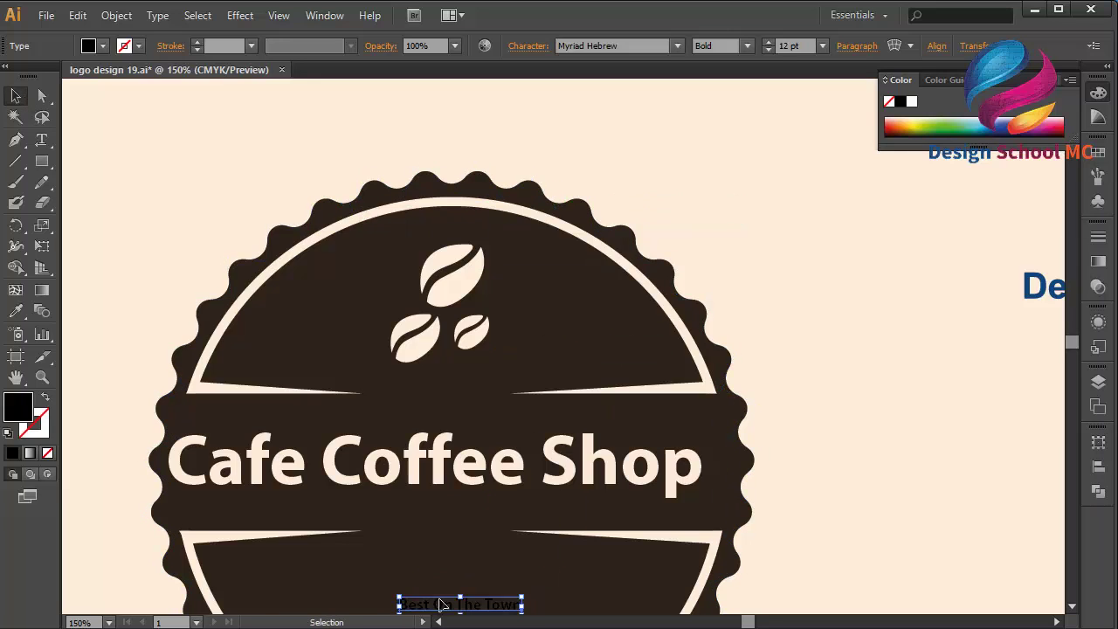
{"action": "scroll", "coordinate": [451, 516], "scroll_direction": "down", "scroll_amount": 3}
{"action": "mouse_move", "coordinate": [461, 464]}
{"action": "left_mouse_down"}
{"action": "mouse_move", "coordinate": [463, 497]}
{"action": "mouse_move", "coordinate": [450, 454]}
{"action": "mouse_move", "coordinate": [451, 491]}
{"action": "mouse_move", "coordinate": [458, 483]}
{"action": "left_mouse_up"}
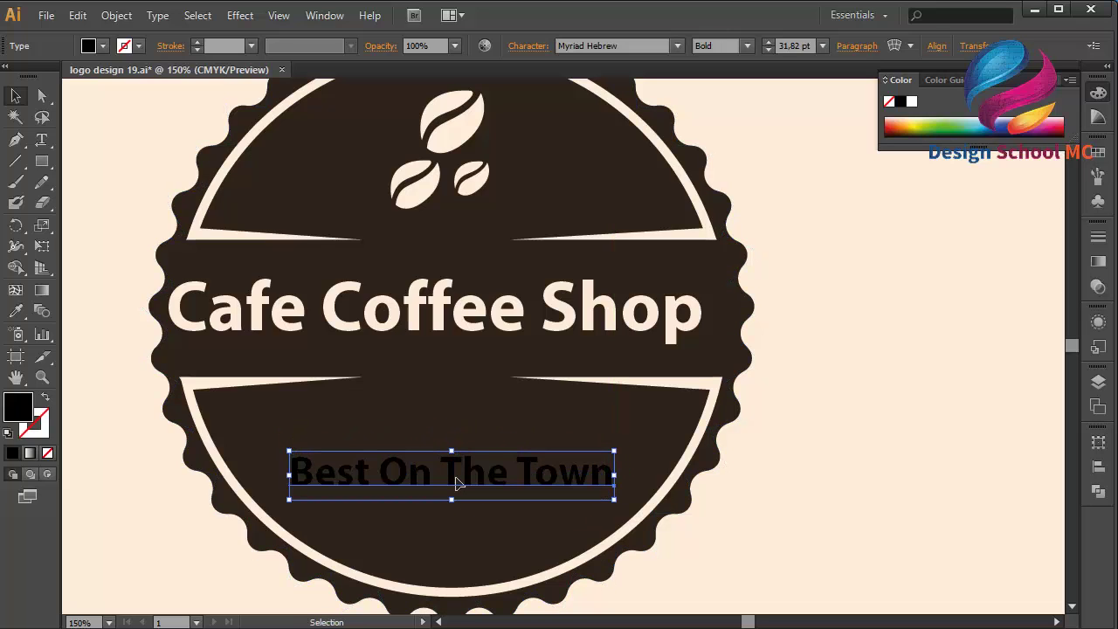
Step: Copy the Cafe Coffee Shop text's fill colour code FDEAD9 and apply it as the Best On The Town text's fill
{"action": "left_click", "coordinate": [403, 336]}
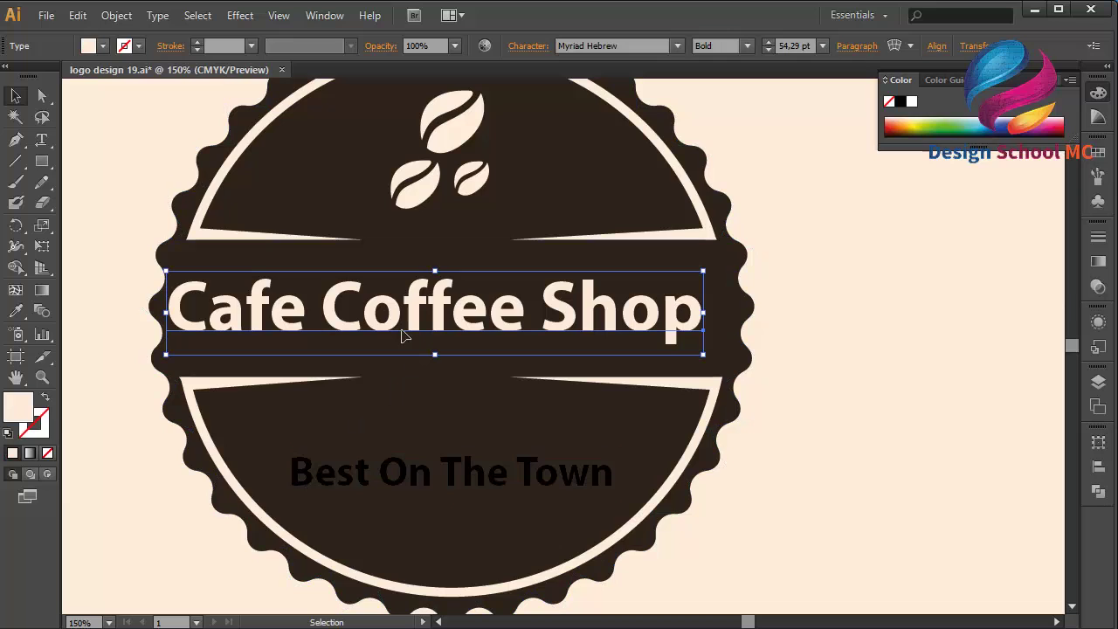
{"action": "double_click", "coordinate": [22, 411]}
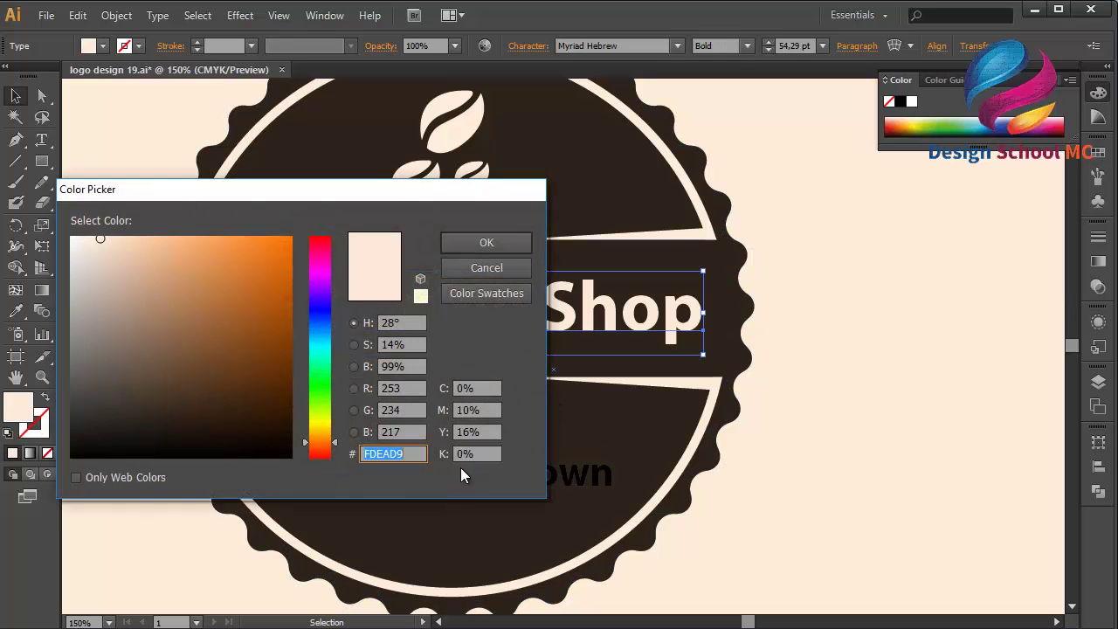
{"action": "right_click", "coordinate": [410, 454]}
{"action": "left_click", "coordinate": [299, 272]}
{"action": "left_click", "coordinate": [479, 272]}
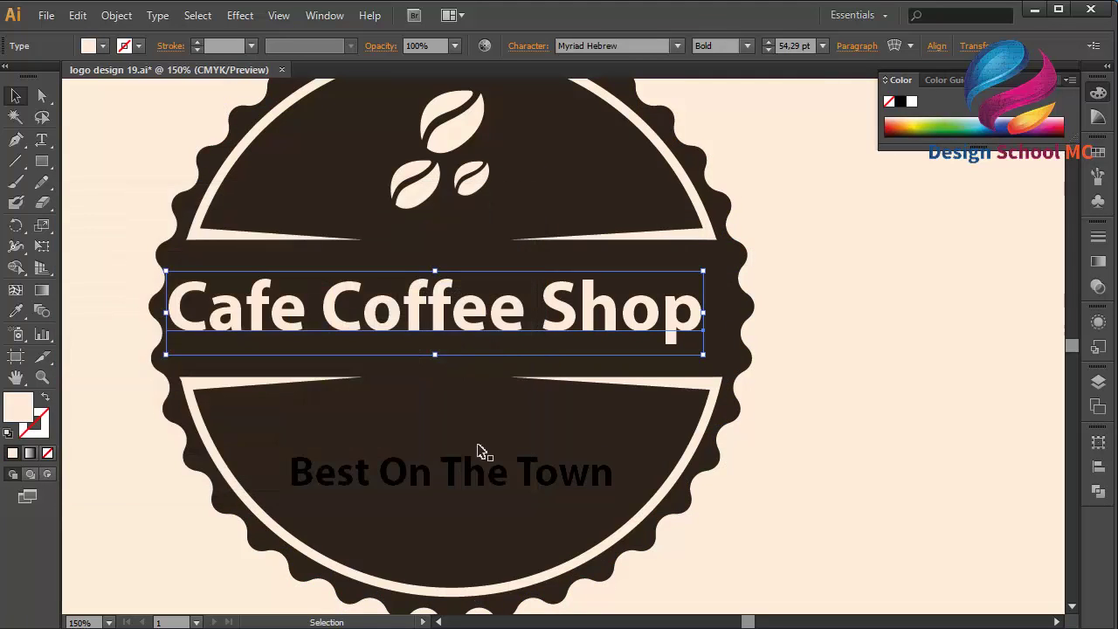
{"action": "left_click", "coordinate": [479, 489]}
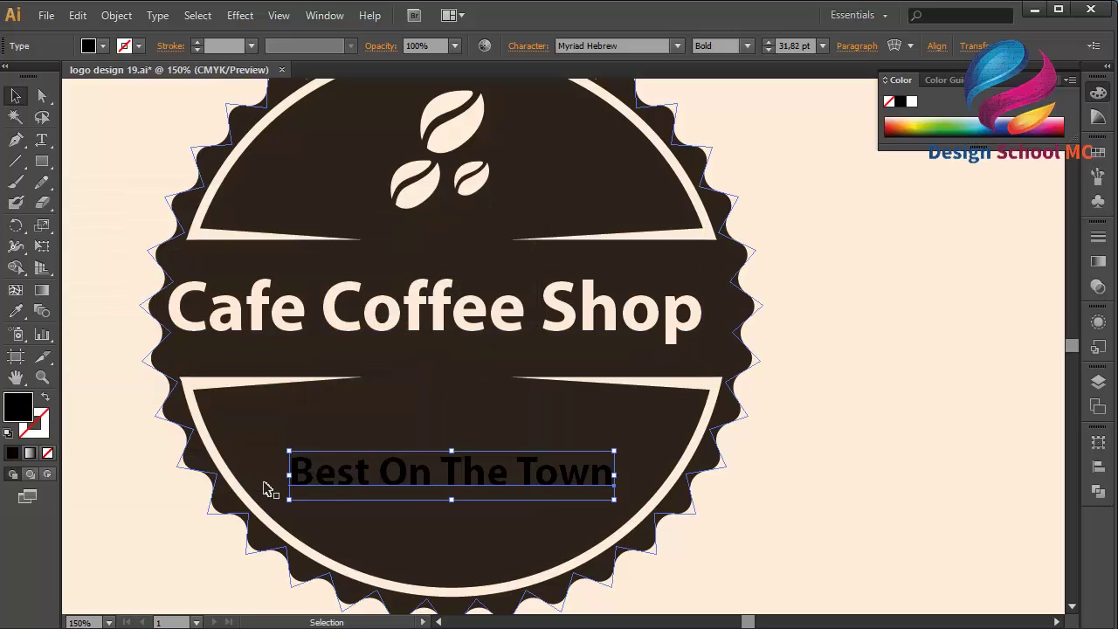
{"action": "double_click", "coordinate": [29, 413]}
{"action": "right_click", "coordinate": [405, 456]}
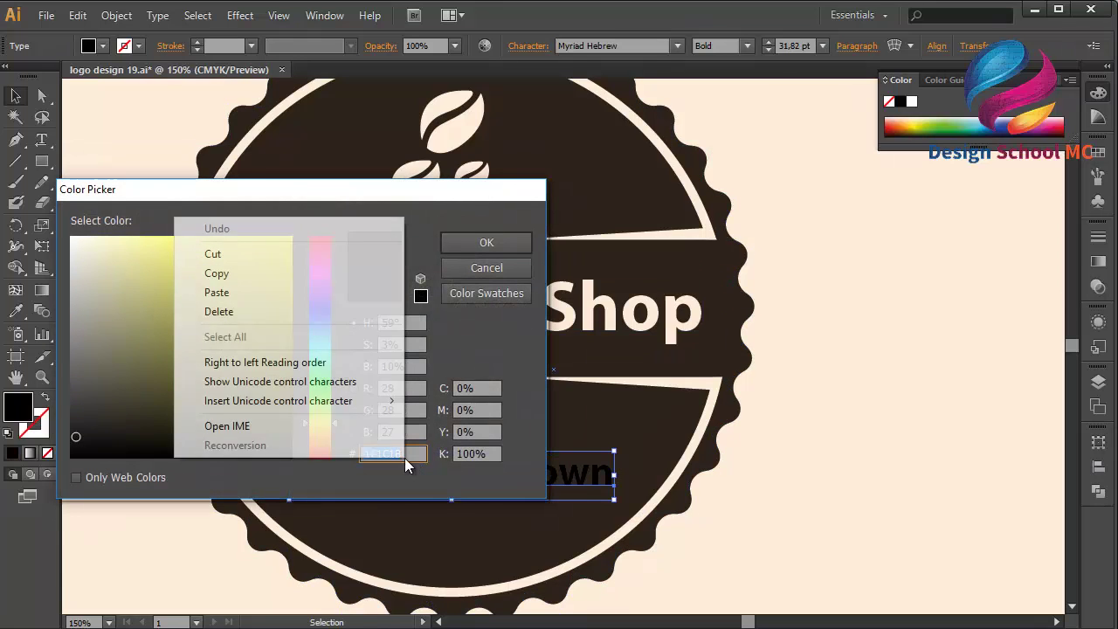
{"action": "left_click", "coordinate": [322, 295]}
{"action": "left_click", "coordinate": [486, 245]}
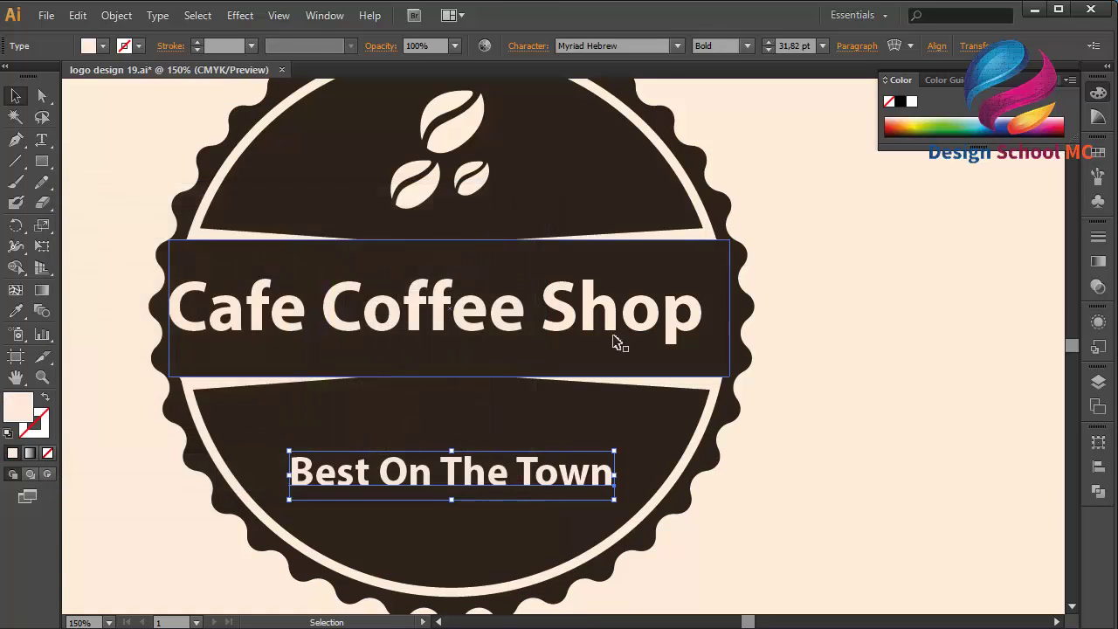
{"action": "left_click", "coordinate": [799, 454]}
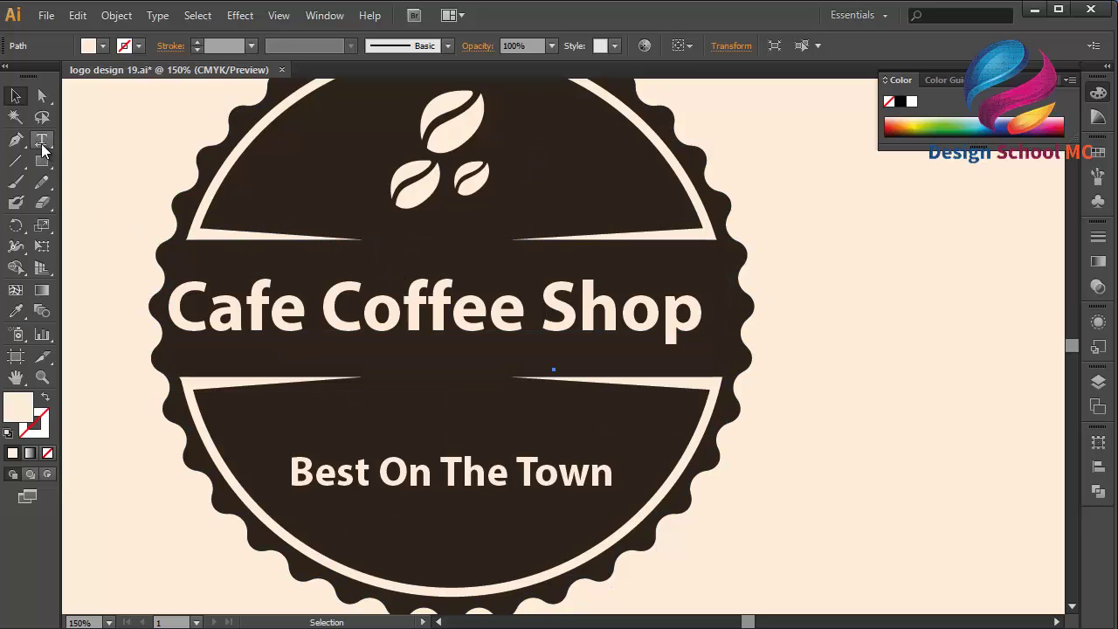
Step: Create a star with Radius 1 of 25 px, Radius 2 of 50 px and 5 points in the badge's upper left area
{"action": "left_click_drag", "start_coordinate": [41, 141], "coordinate": [150, 244]}
{"action": "left_click", "coordinate": [287, 210]}
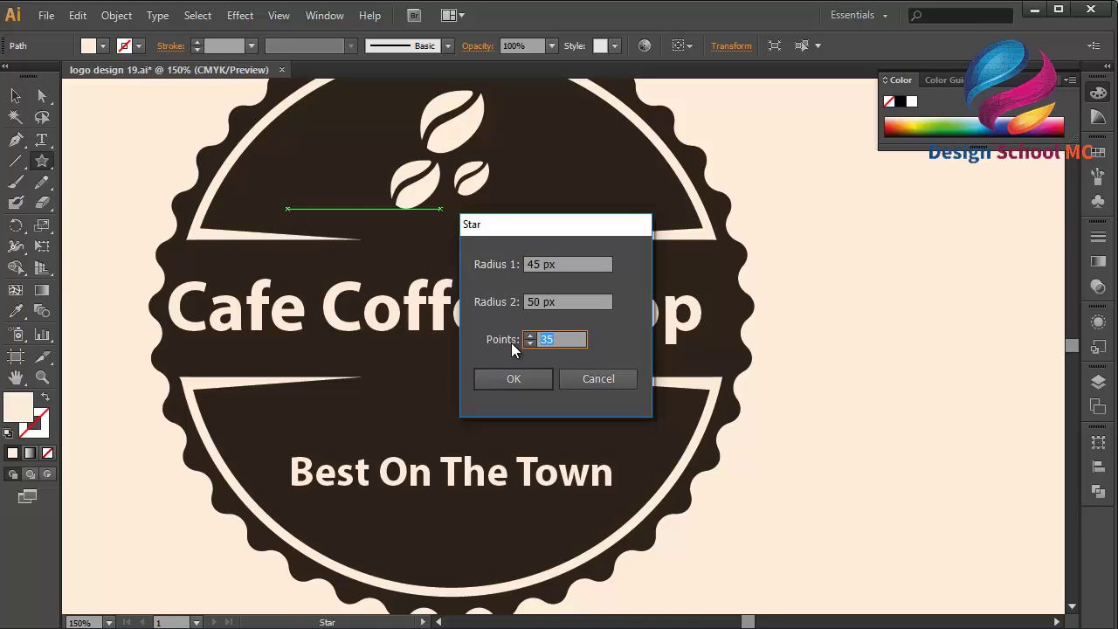
{"action": "type", "text": "5"}
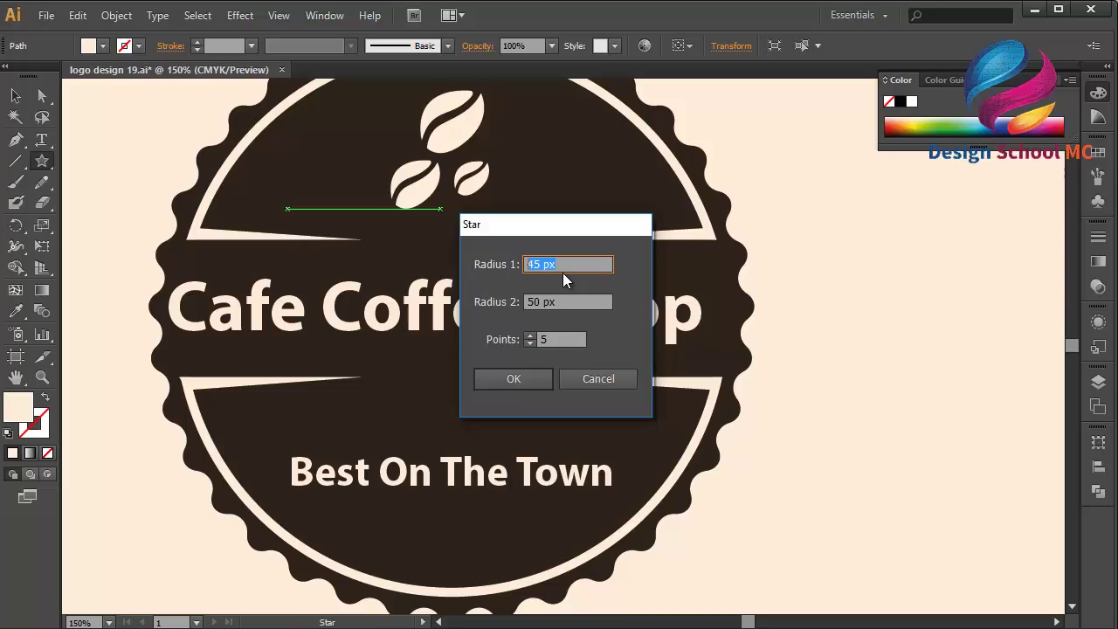
{"action": "left_click", "coordinate": [562, 273]}
{"action": "type", "text": "25"}
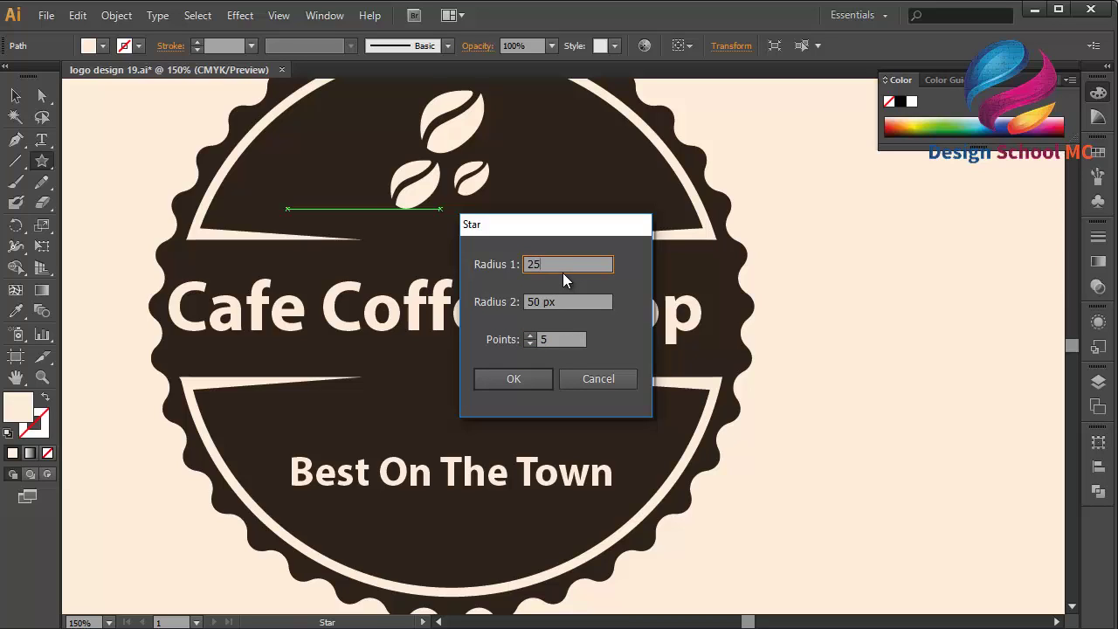
{"action": "left_click", "coordinate": [521, 381]}
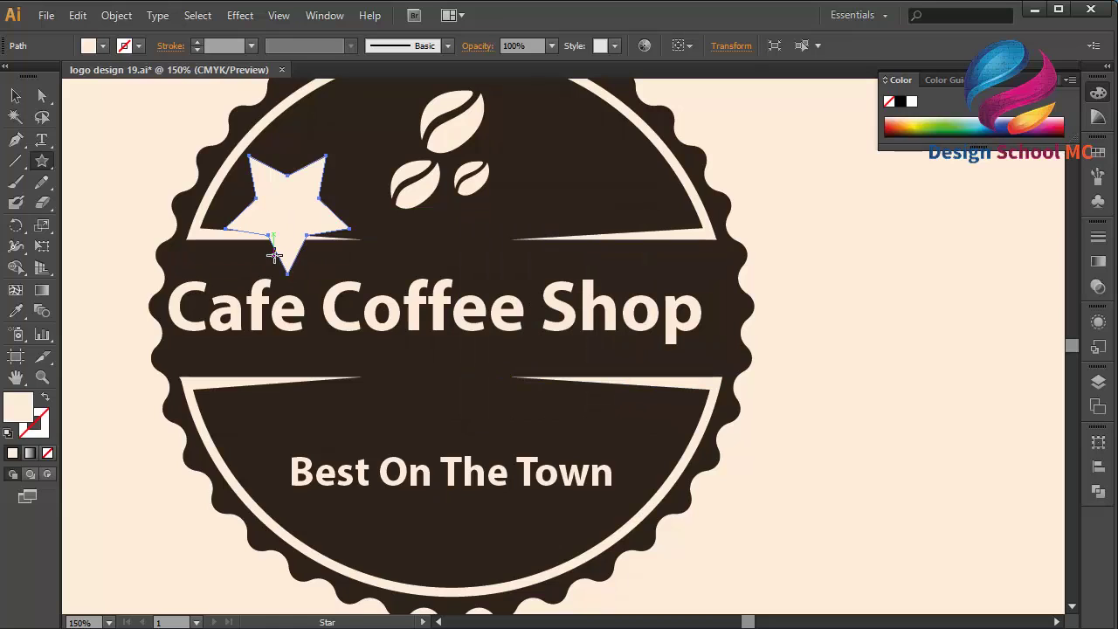
Step: Rotate the star to point upward, scale it down to a small size and centre it between the two lower wedges
{"action": "left_click", "coordinate": [15, 95]}
{"action": "left_click_drag", "start_coordinate": [448, 392], "coordinate": [448, 398]}
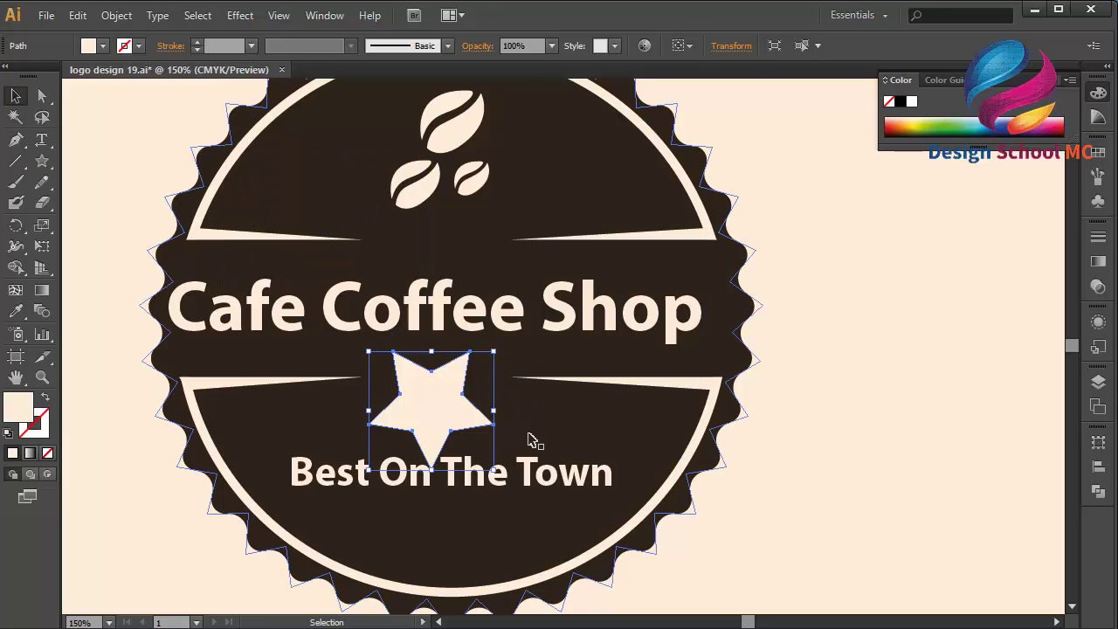
{"action": "left_click_drag", "start_coordinate": [498, 474], "coordinate": [534, 427]}
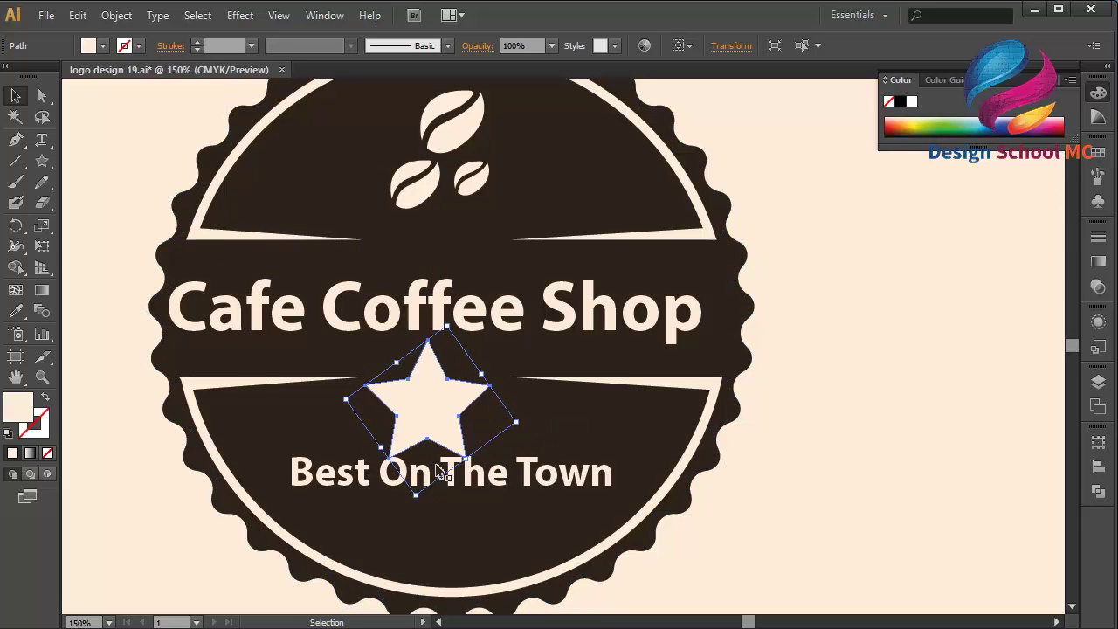
{"action": "left_click_drag", "start_coordinate": [415, 495], "coordinate": [427, 388]}
{"action": "left_click_drag", "start_coordinate": [445, 346], "coordinate": [440, 381]}
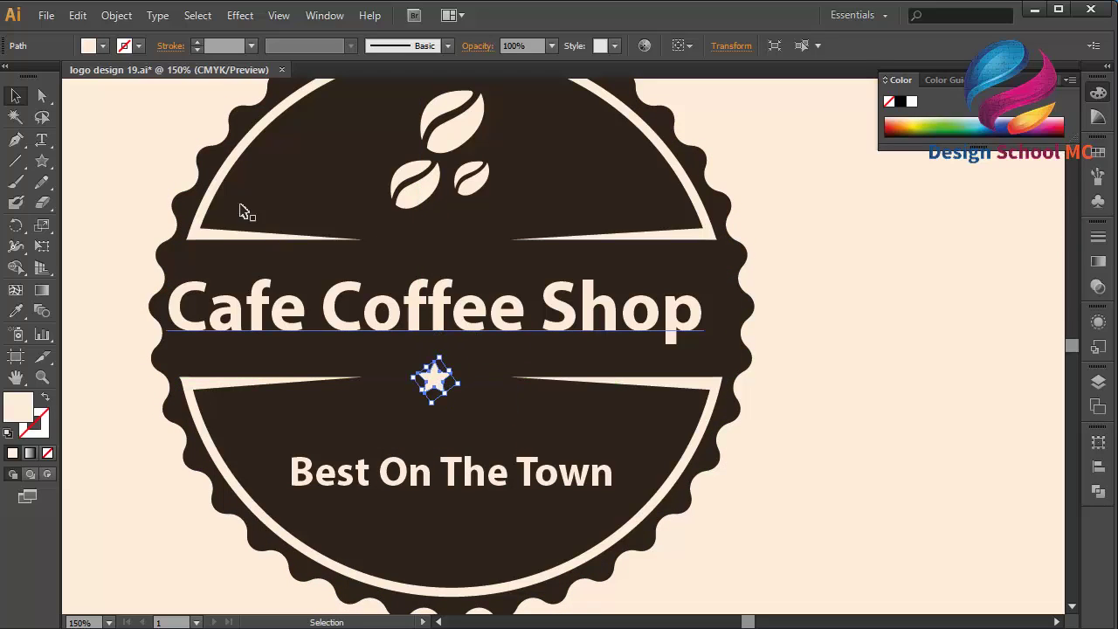
Step: Duplicate the small star in place and move the copy straight up between the two upper wedges
{"action": "left_click", "coordinate": [78, 14]}
{"action": "left_click", "coordinate": [104, 99]}
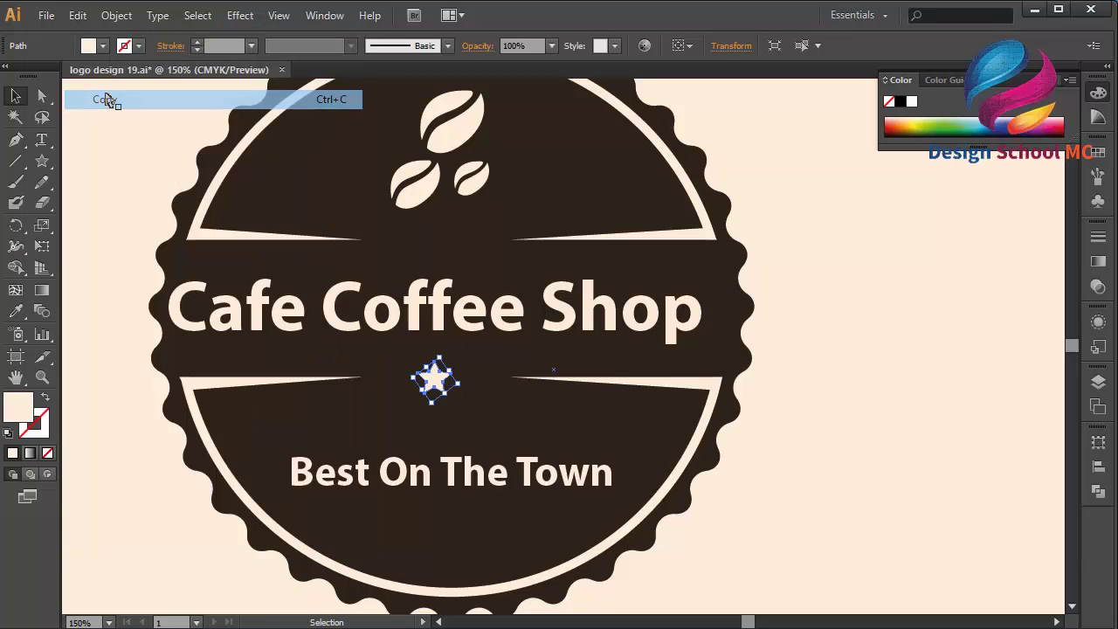
{"action": "left_click", "coordinate": [77, 14]}
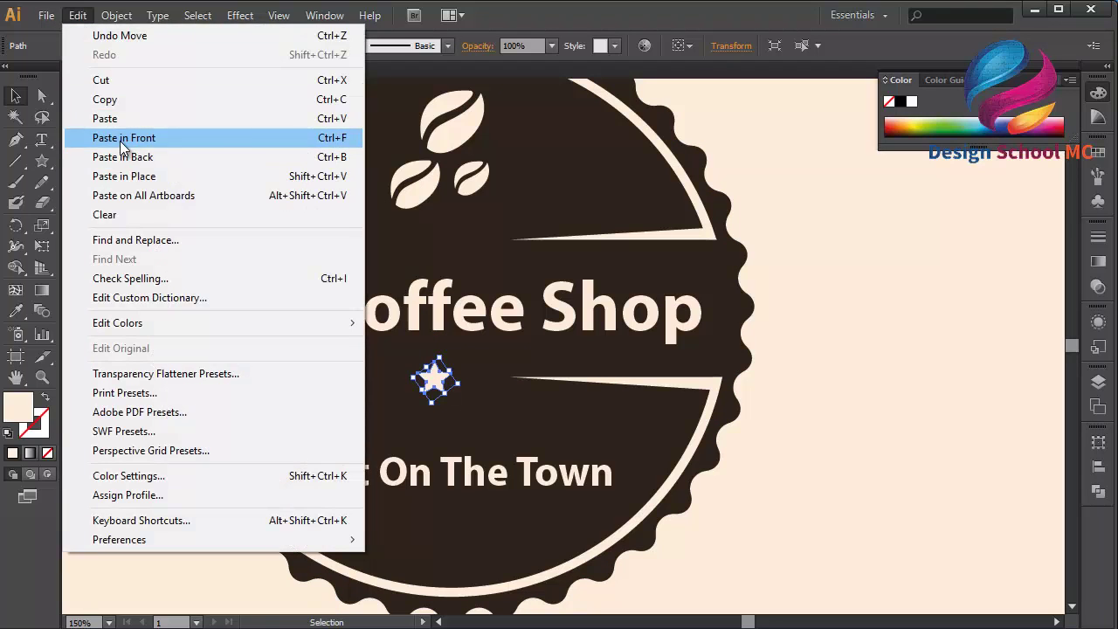
{"action": "left_click", "coordinate": [124, 137]}
{"action": "left_click", "coordinate": [435, 382]}
{"action": "left_click_drag", "start_coordinate": [434, 382], "coordinate": [432, 244]}
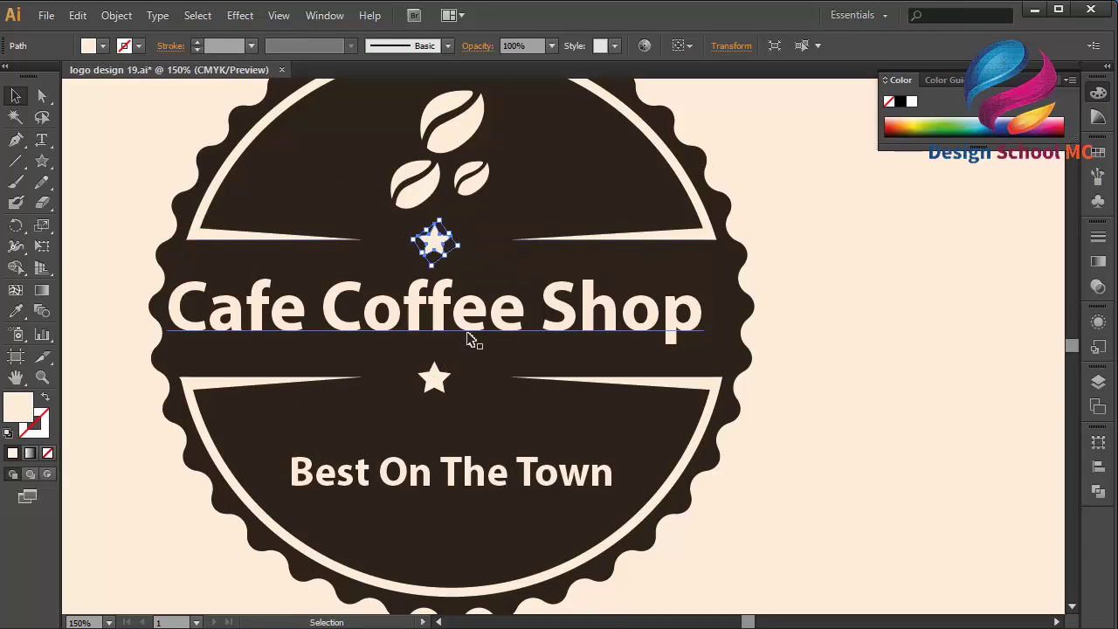
Step: Nudge the upper and lower stars together slightly to the right
{"action": "left_click", "coordinate": [440, 386]}
{"action": "left_click", "coordinate": [443, 389], "text": "shift"}
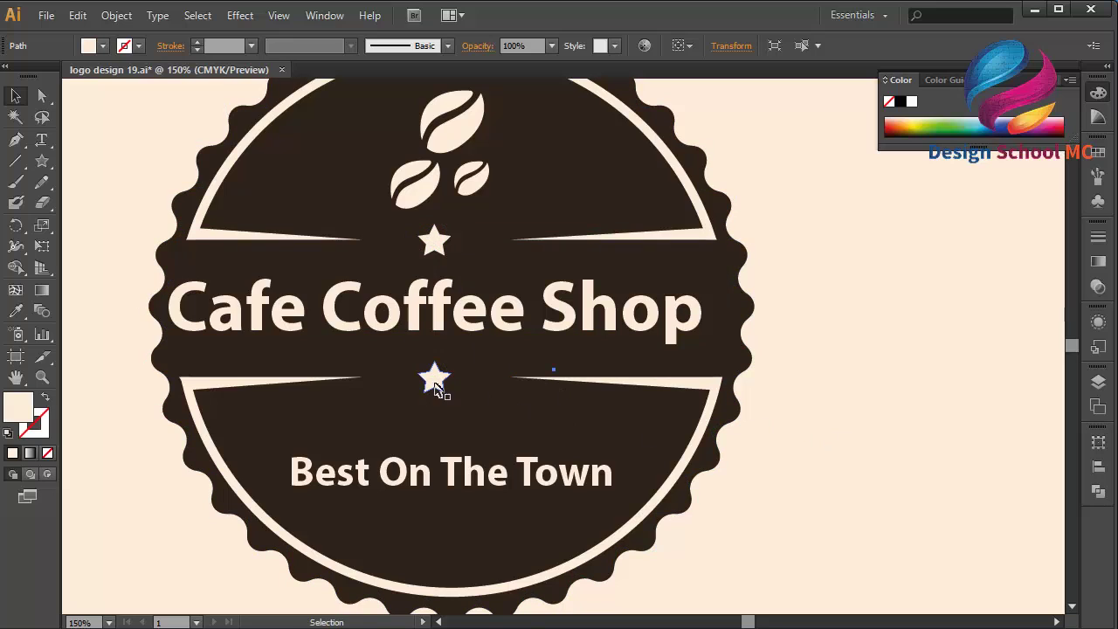
{"action": "left_click", "coordinate": [434, 377], "text": "shift"}
{"action": "left_click", "coordinate": [432, 244], "text": "shift"}
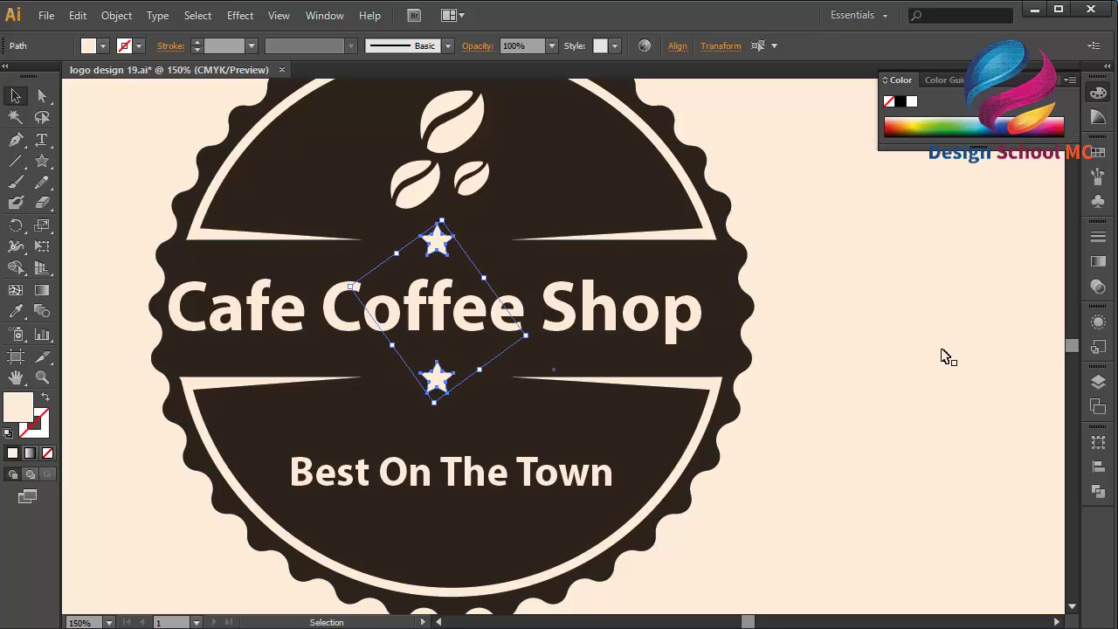
{"action": "left_click", "coordinate": [916, 358]}
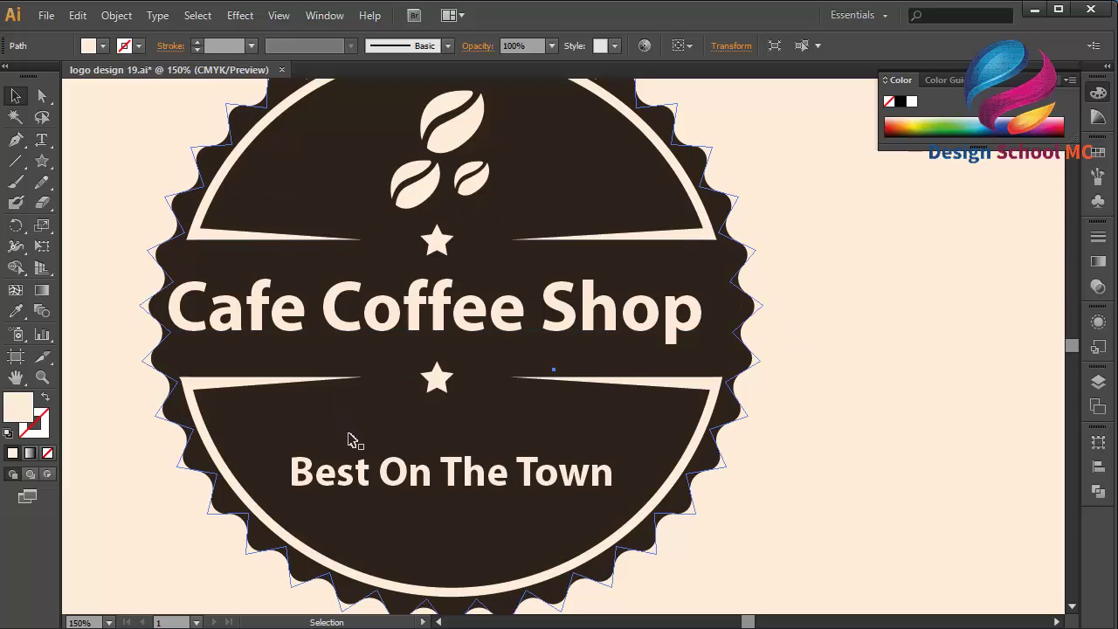
Step: Add the point text 1992 on the empty canvas to the right of the badge
{"action": "left_click", "coordinate": [427, 495]}
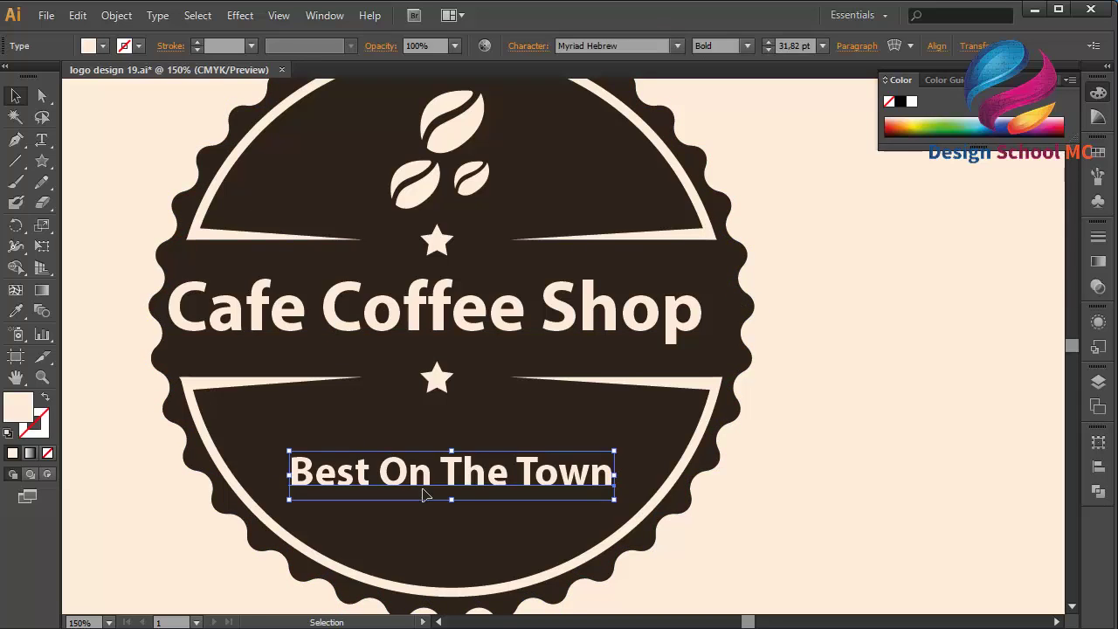
{"action": "left_click", "coordinate": [41, 140]}
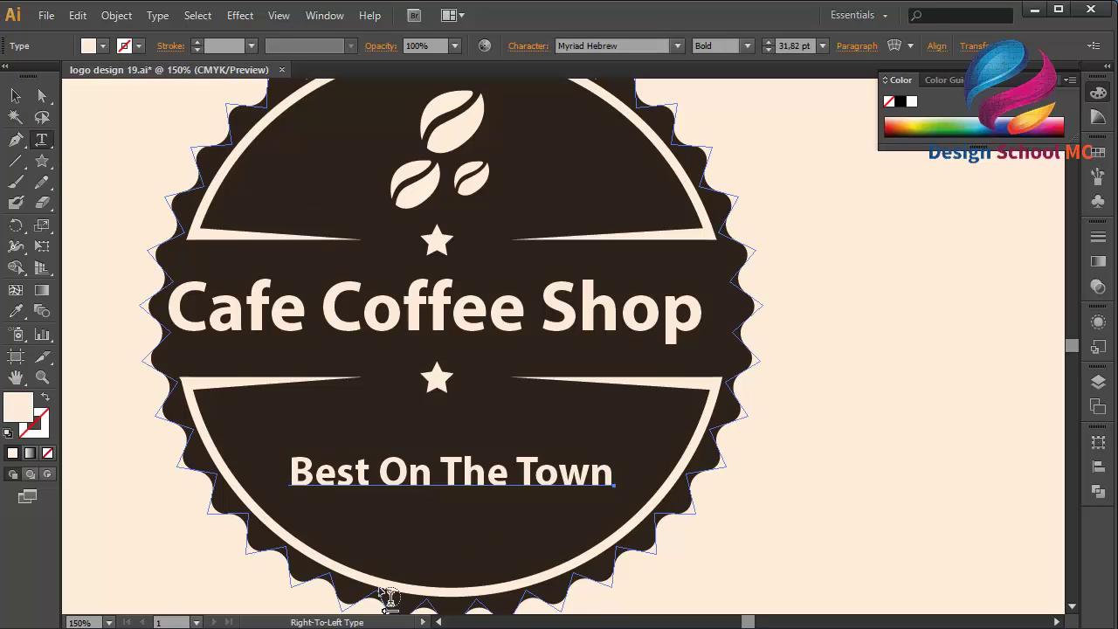
{"action": "left_click", "coordinate": [973, 470]}
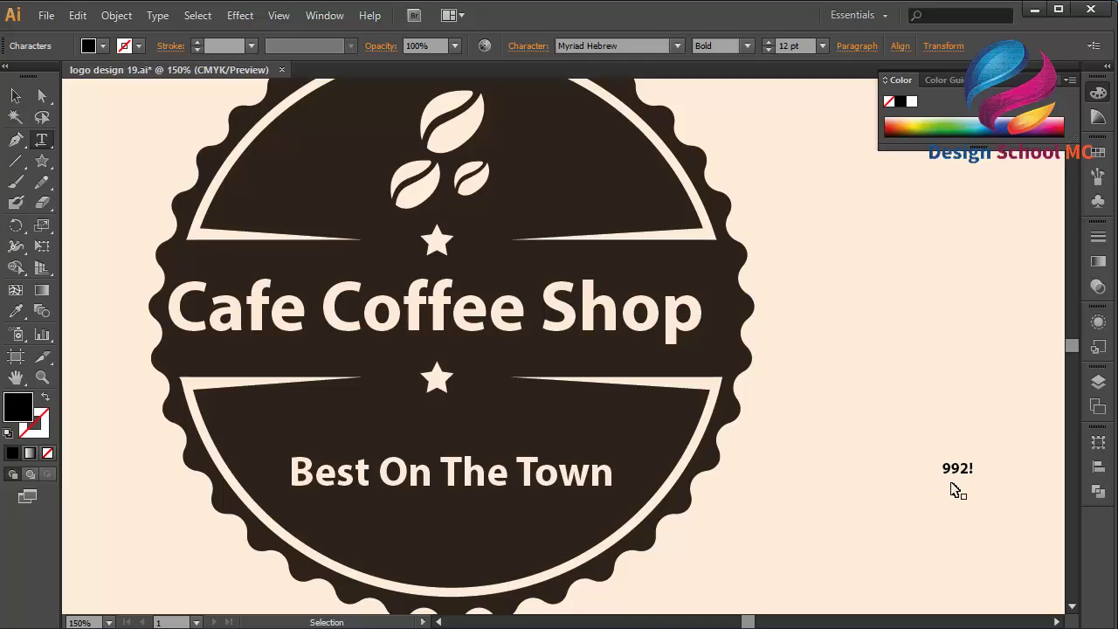
{"action": "key", "text": "ctrl+a"}
{"action": "type", "text": "1"}
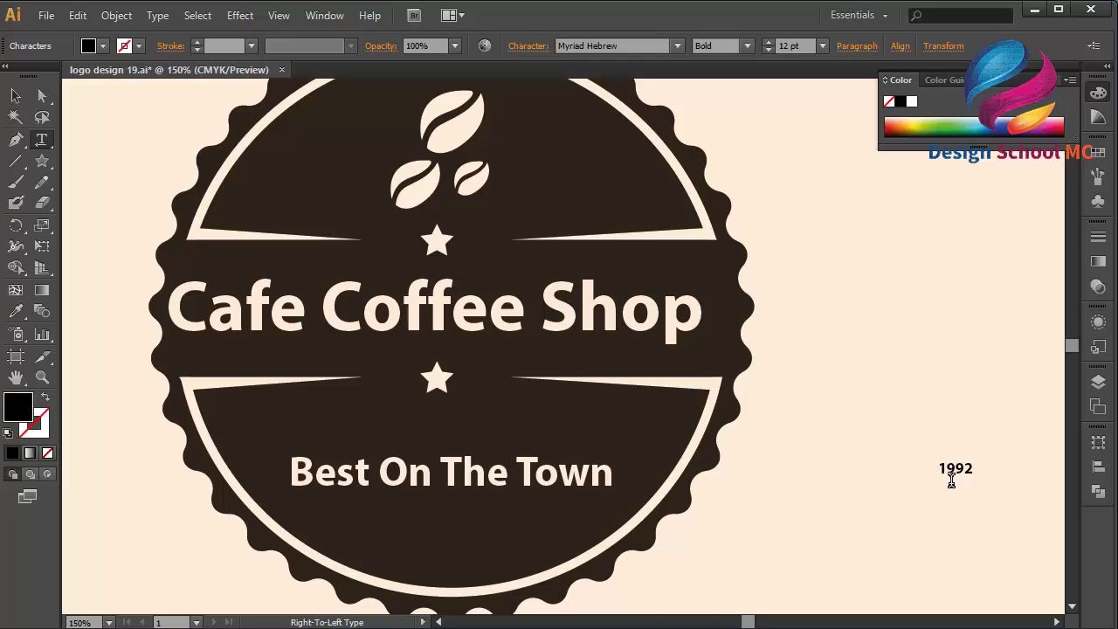
{"action": "left_click", "coordinate": [16, 95]}
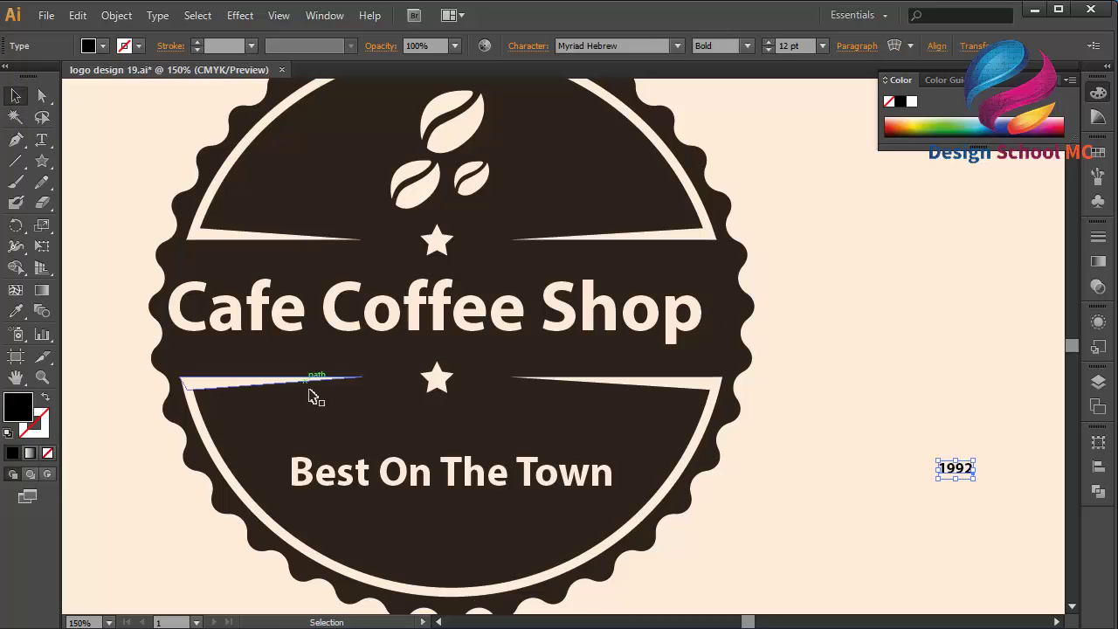
Step: Raise the Best On The Town text slightly, place 1992 beneath it and enlarge 1992 to about 36 pt
{"action": "left_click", "coordinate": [425, 467]}
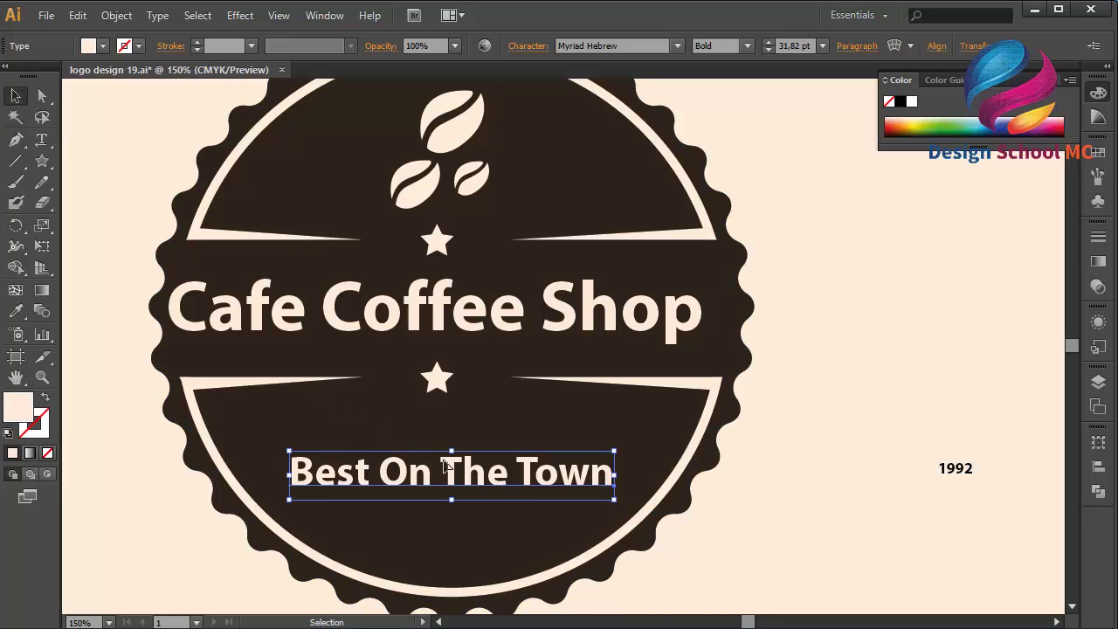
{"action": "left_click_drag", "start_coordinate": [444, 463], "coordinate": [459, 439]}
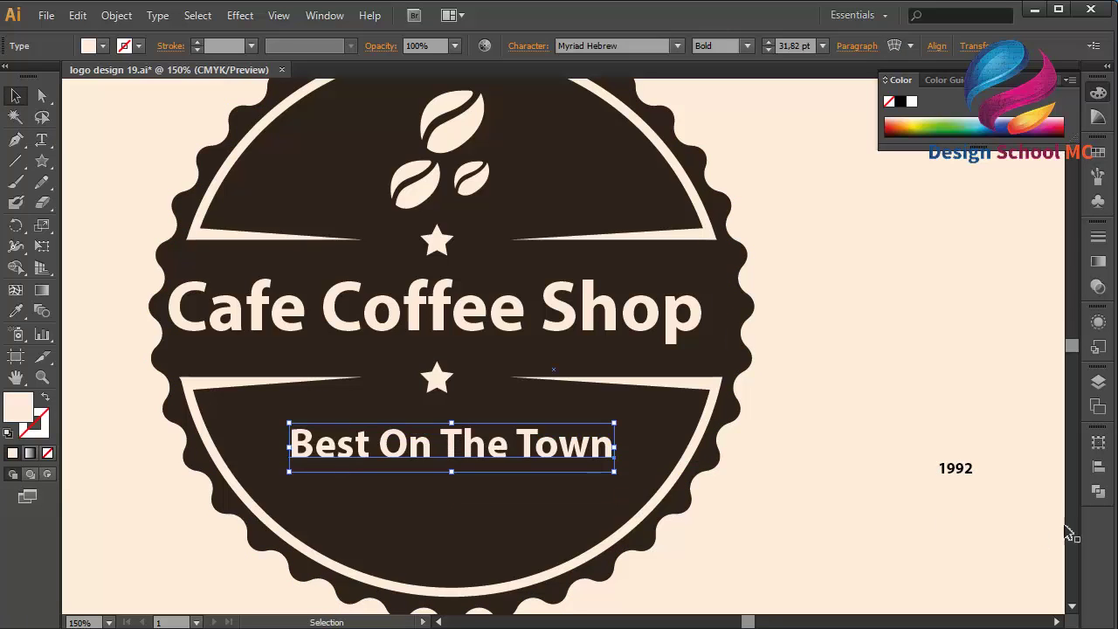
{"action": "left_click_drag", "start_coordinate": [959, 476], "coordinate": [434, 484]}
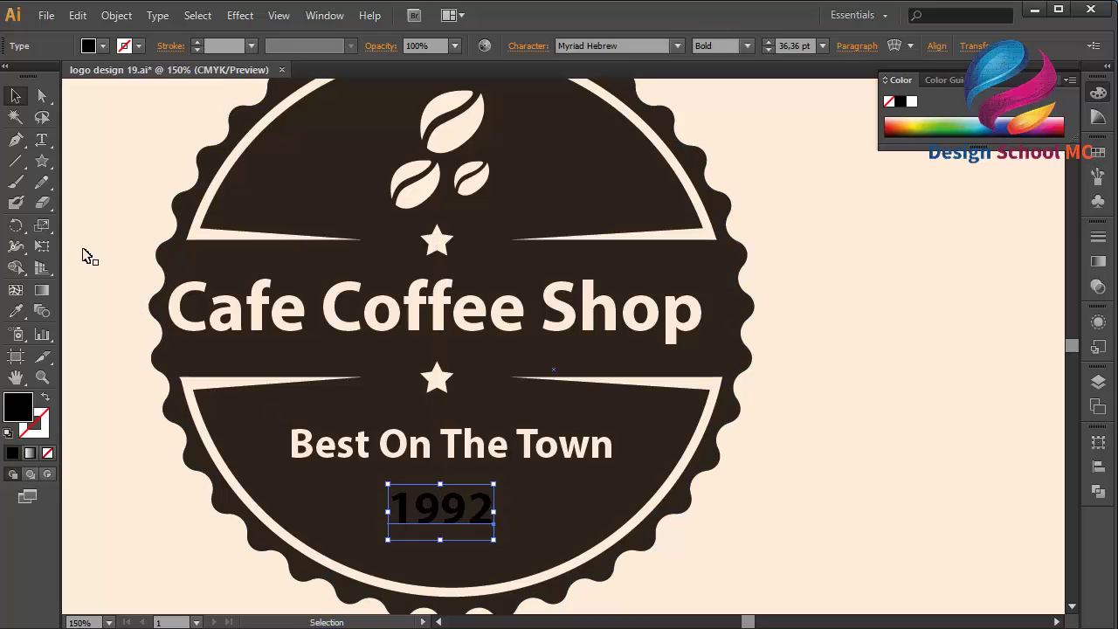
Step: Draw a small circle as a dot just to the right of the 1992 text
{"action": "left_click", "coordinate": [42, 161]}
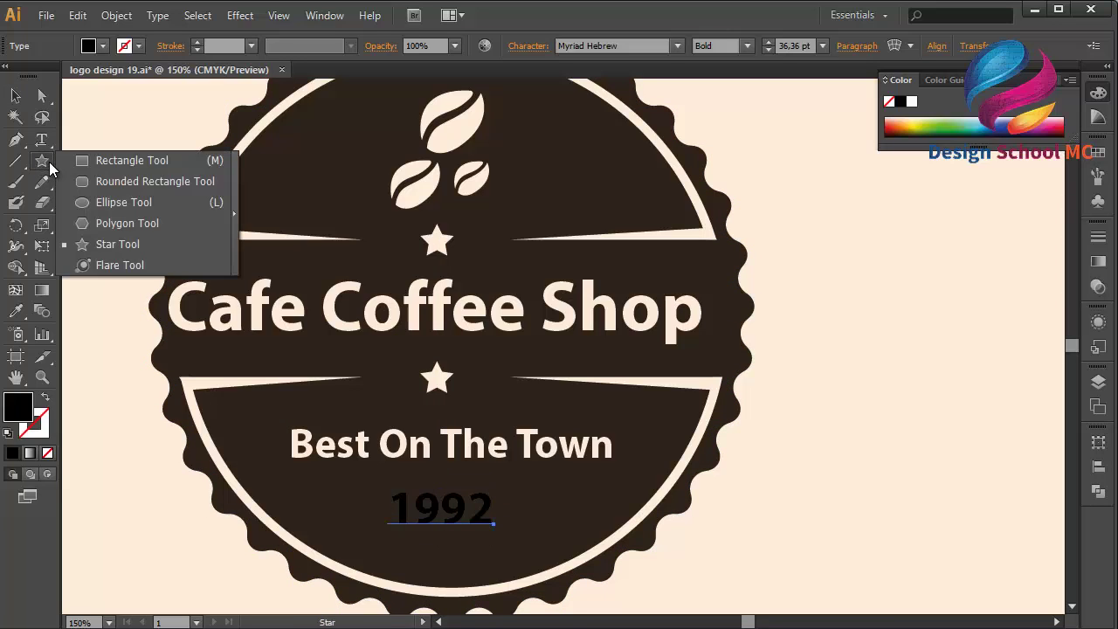
{"action": "left_click", "coordinate": [100, 201]}
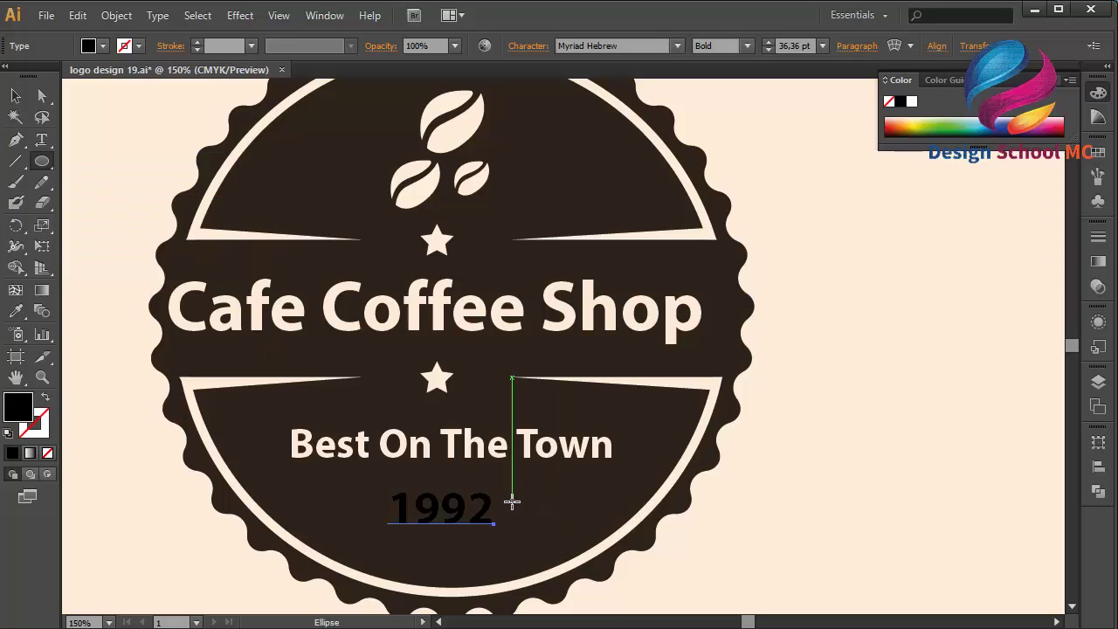
{"action": "left_click_drag", "start_coordinate": [513, 501], "coordinate": [517, 506]}
{"action": "left_click", "coordinate": [14, 96]}
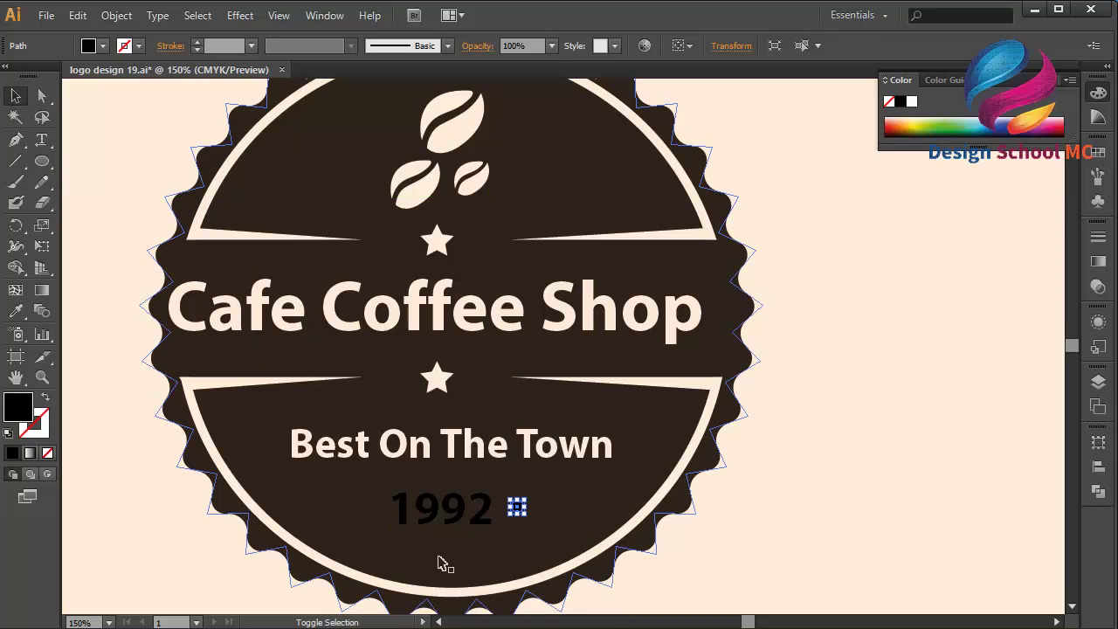
{"action": "left_click", "coordinate": [437, 509], "text": "shift"}
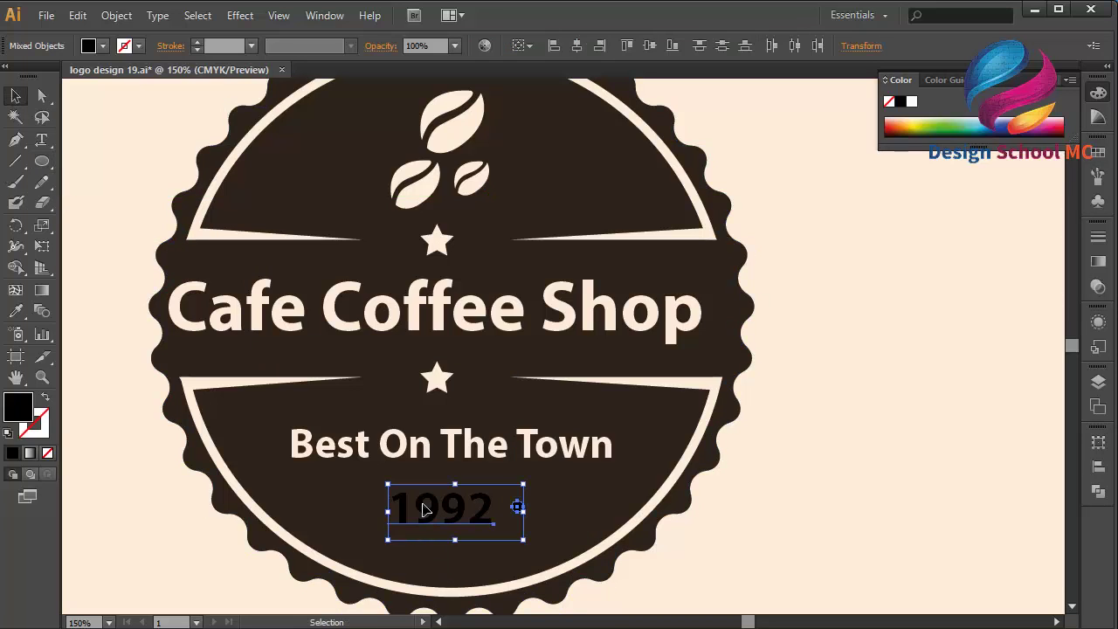
{"action": "double_click", "coordinate": [20, 408]}
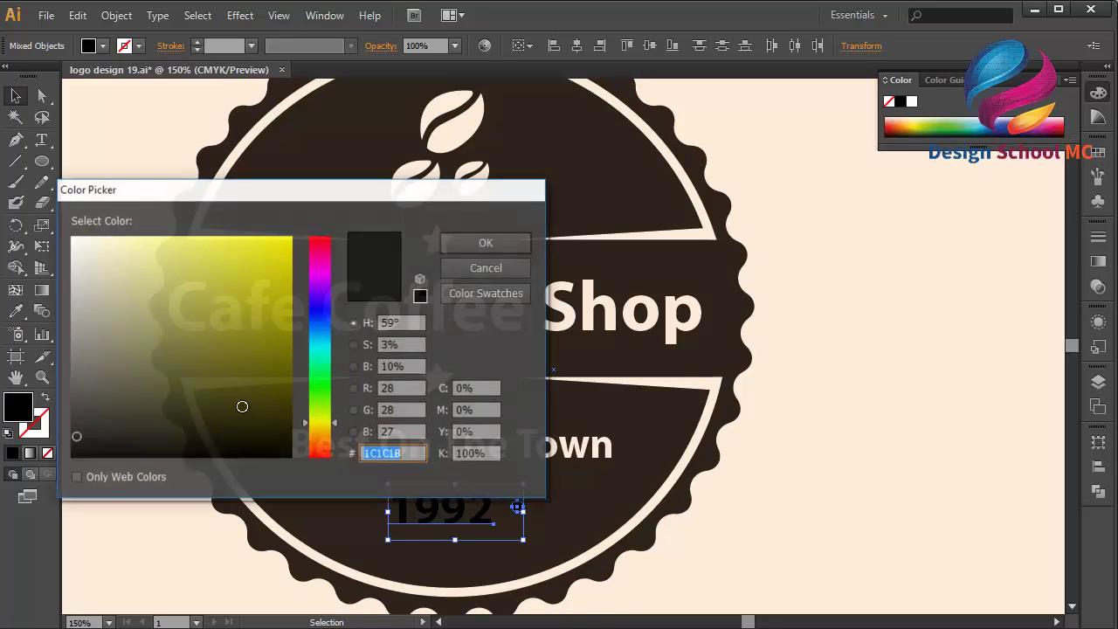
{"action": "right_click", "coordinate": [394, 455]}
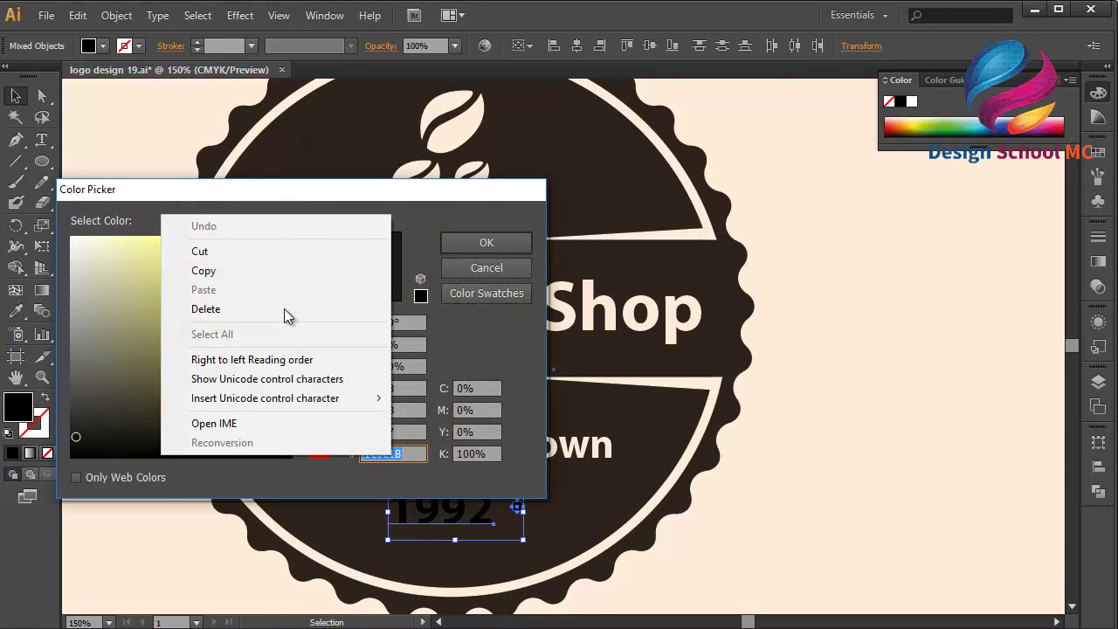
{"action": "left_click", "coordinate": [473, 276]}
{"action": "left_click", "coordinate": [476, 278]}
Step: Copy the fill colour code FDEAD9 from the Cafe Coffee Shop text
{"action": "left_click", "coordinate": [515, 310]}
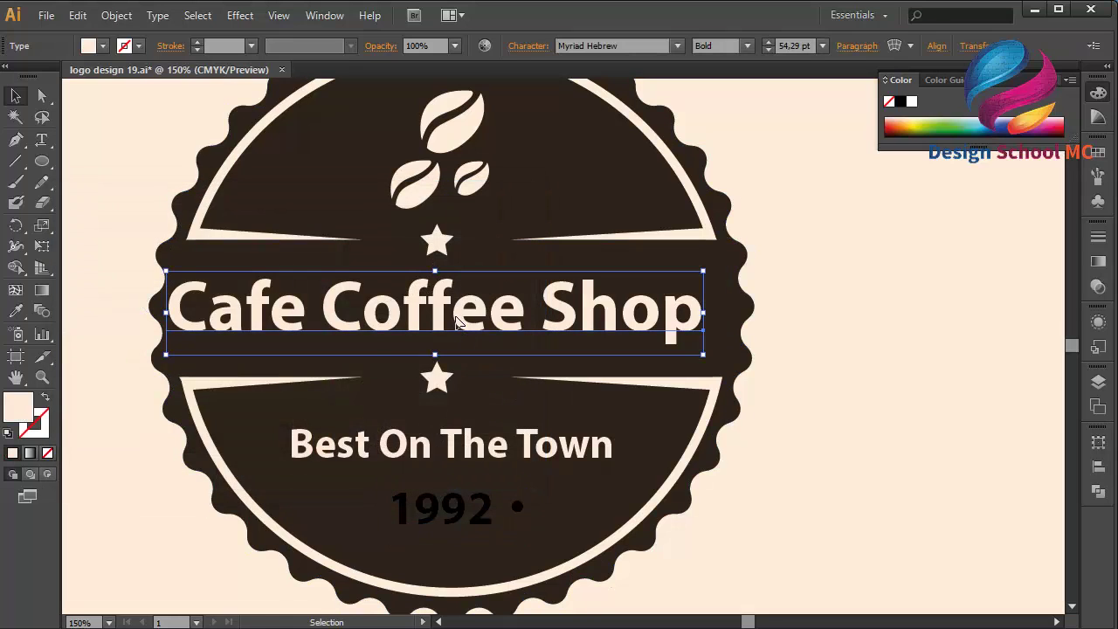
{"action": "double_click", "coordinate": [23, 408]}
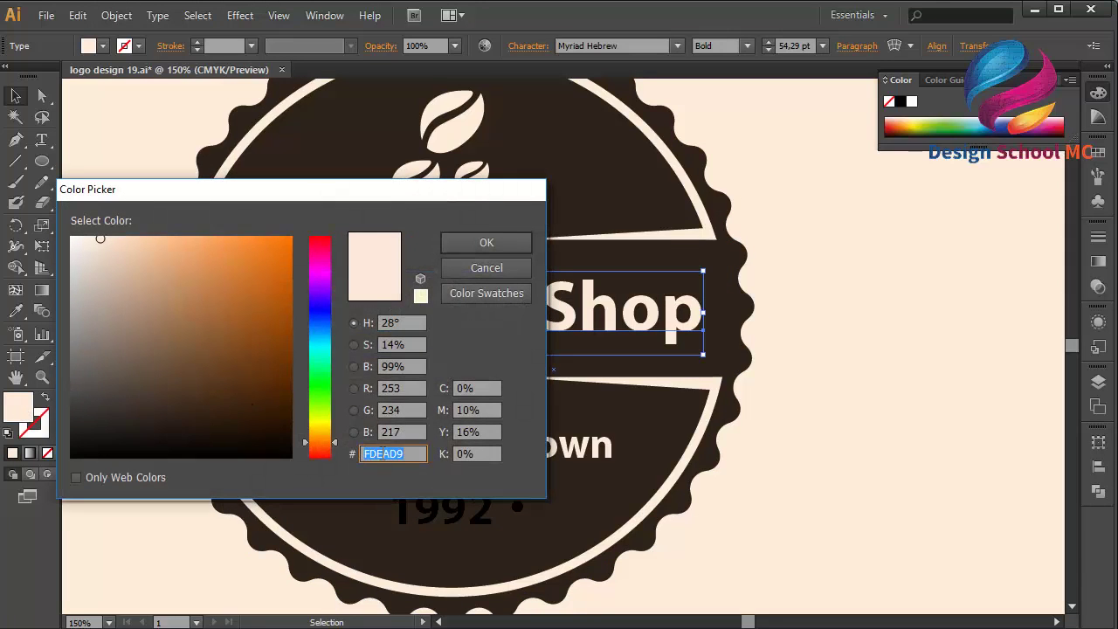
{"action": "right_click", "coordinate": [385, 455]}
{"action": "left_click", "coordinate": [300, 271]}
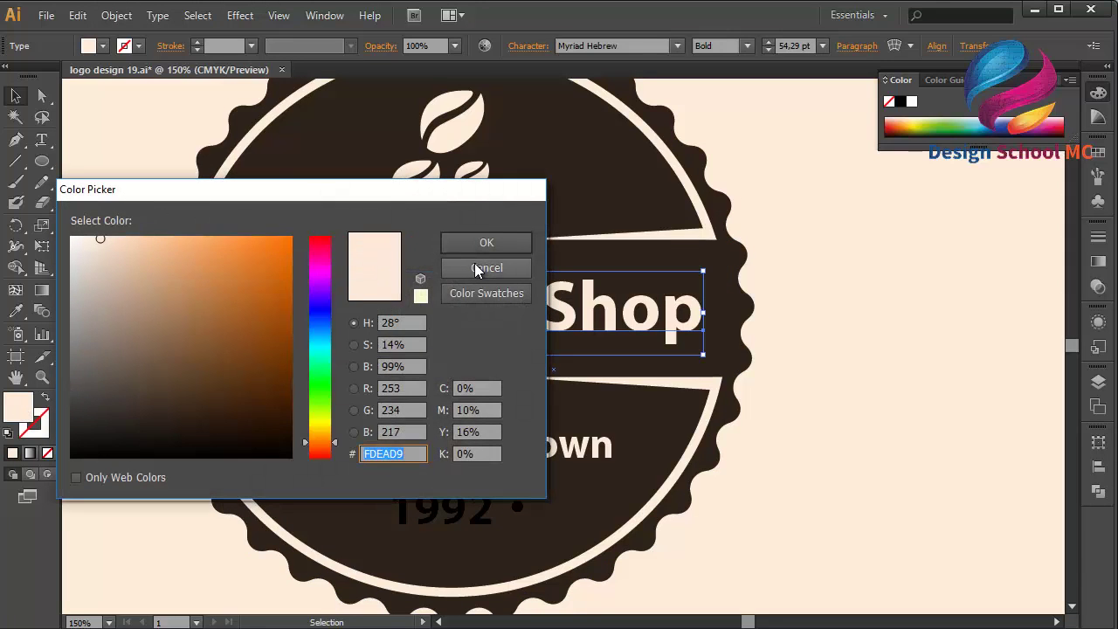
{"action": "left_click", "coordinate": [476, 268]}
Step: Apply the copied colour code FDEAD9 as the fill of the 1992 text and the dot
{"action": "left_click", "coordinate": [486, 510]}
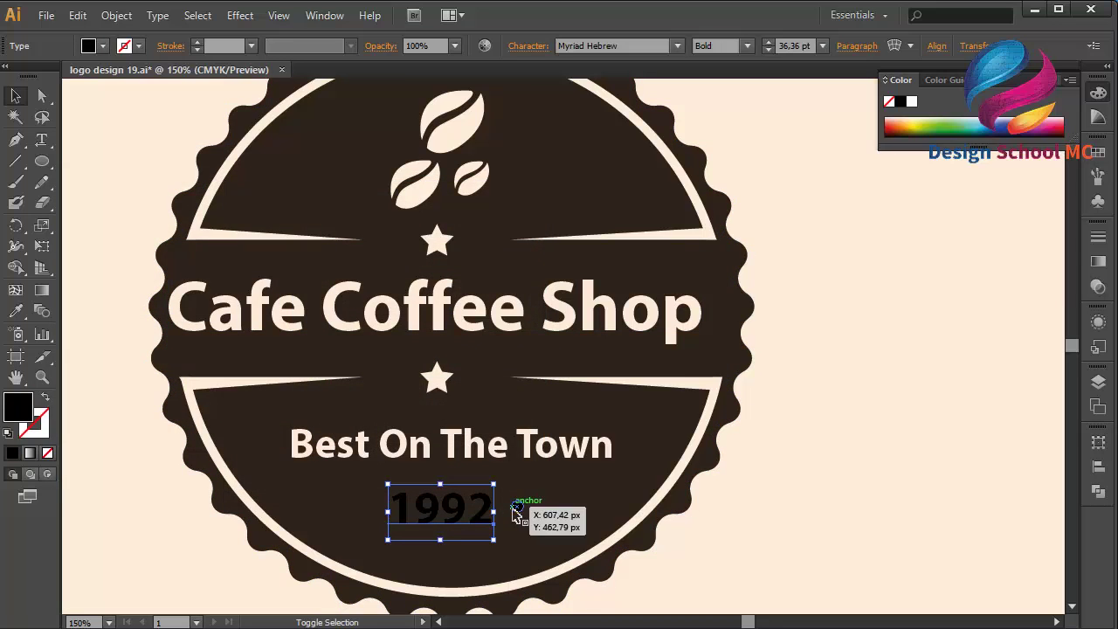
{"action": "left_click", "coordinate": [515, 509], "text": "shift"}
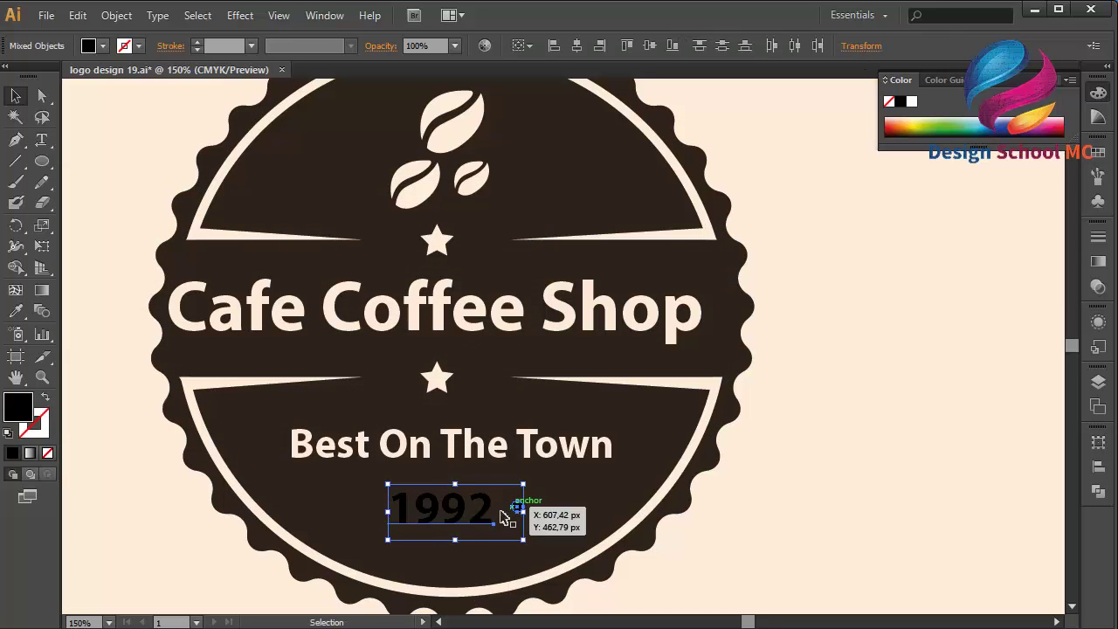
{"action": "double_click", "coordinate": [21, 407]}
{"action": "right_click", "coordinate": [381, 453]}
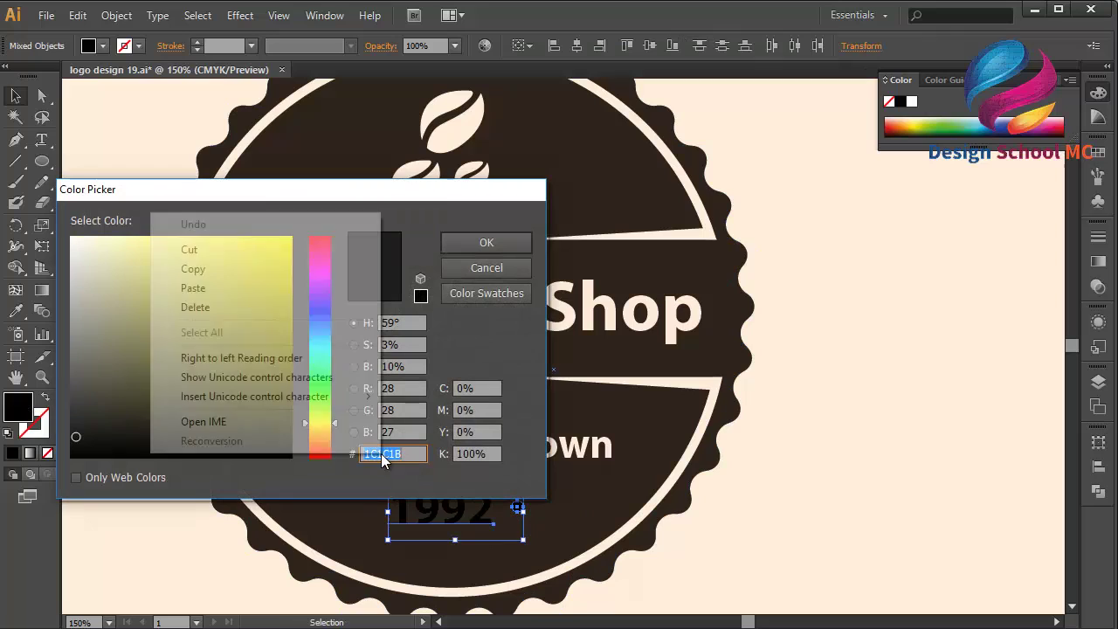
{"action": "left_click", "coordinate": [259, 279]}
{"action": "left_click", "coordinate": [487, 242]}
{"action": "left_click", "coordinate": [886, 519]}
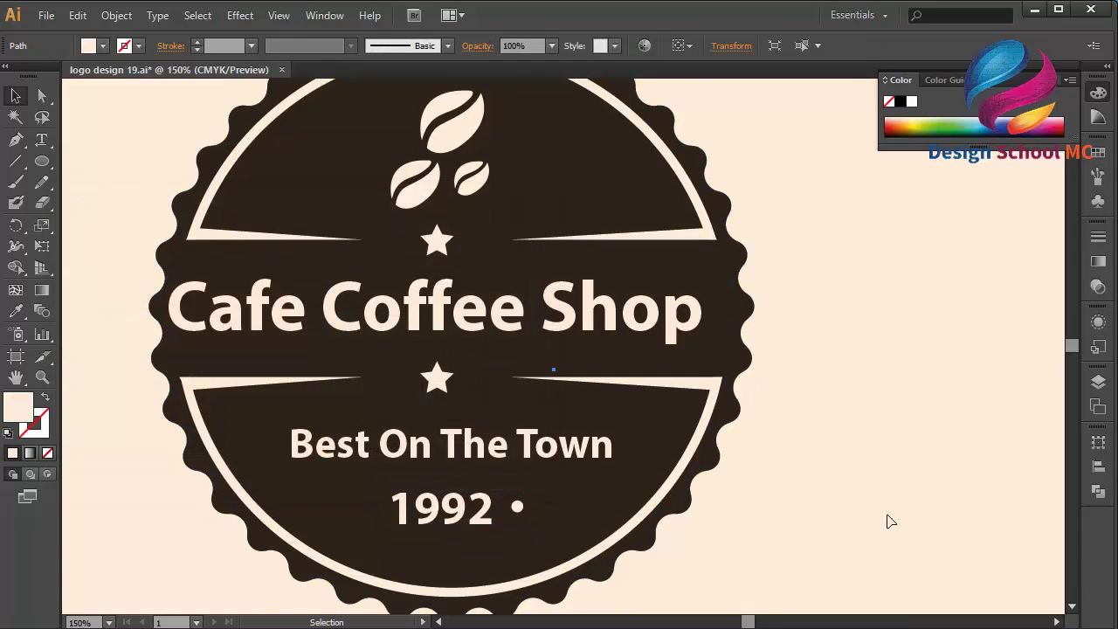
Step: Duplicate the dot in place and arrange the two dots as a spaced horizontal pair to the right of 1992
{"action": "left_click_drag", "start_coordinate": [517, 514], "coordinate": [513, 515]}
{"action": "left_click", "coordinate": [79, 19]}
{"action": "left_click", "coordinate": [103, 98]}
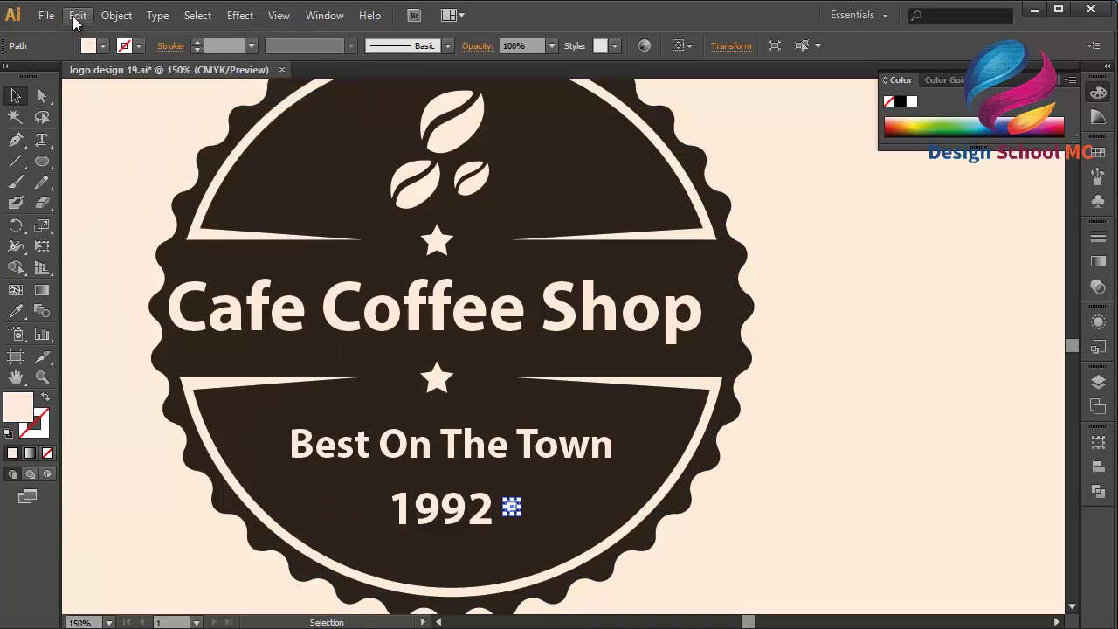
{"action": "left_click", "coordinate": [77, 16]}
{"action": "left_click", "coordinate": [151, 140]}
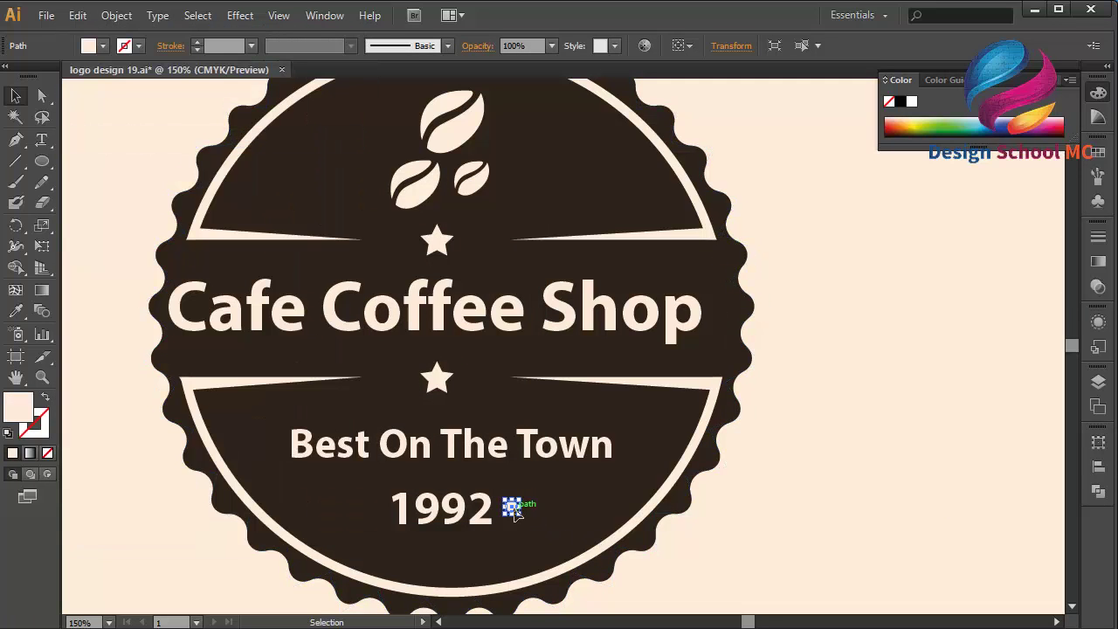
{"action": "mouse_move", "coordinate": [522, 512]}
{"action": "left_mouse_down"}
{"action": "mouse_move", "coordinate": [541, 515]}
{"action": "mouse_move", "coordinate": [512, 512]}
{"action": "left_mouse_up"}
{"action": "key", "text": "shift+Right"}
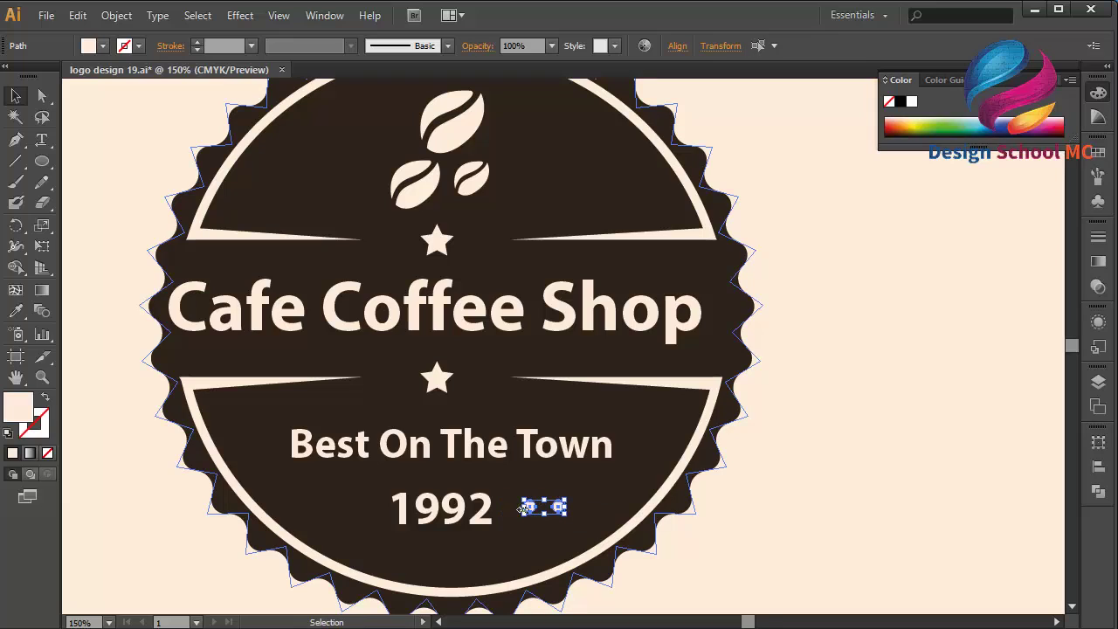
Step: Group the two dots and place a duplicate of the group on the left side of the 1992 text
{"action": "right_click", "coordinate": [522, 508]}
{"action": "left_click", "coordinate": [545, 326]}
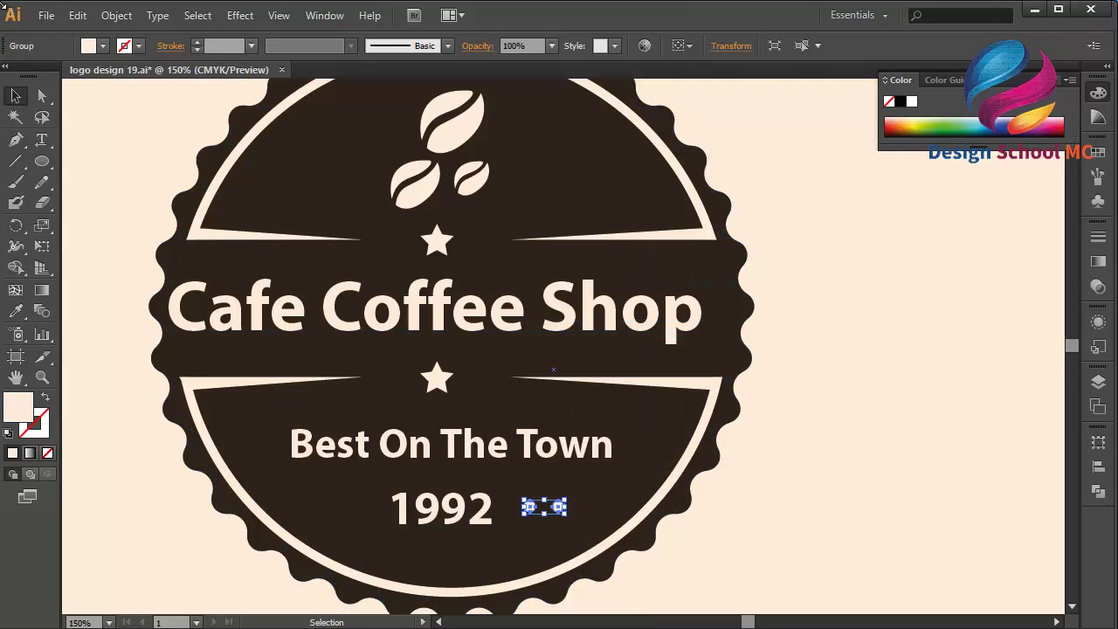
{"action": "left_click", "coordinate": [77, 15]}
{"action": "left_click", "coordinate": [111, 102]}
{"action": "left_click", "coordinate": [77, 15]}
{"action": "left_click", "coordinate": [114, 137]}
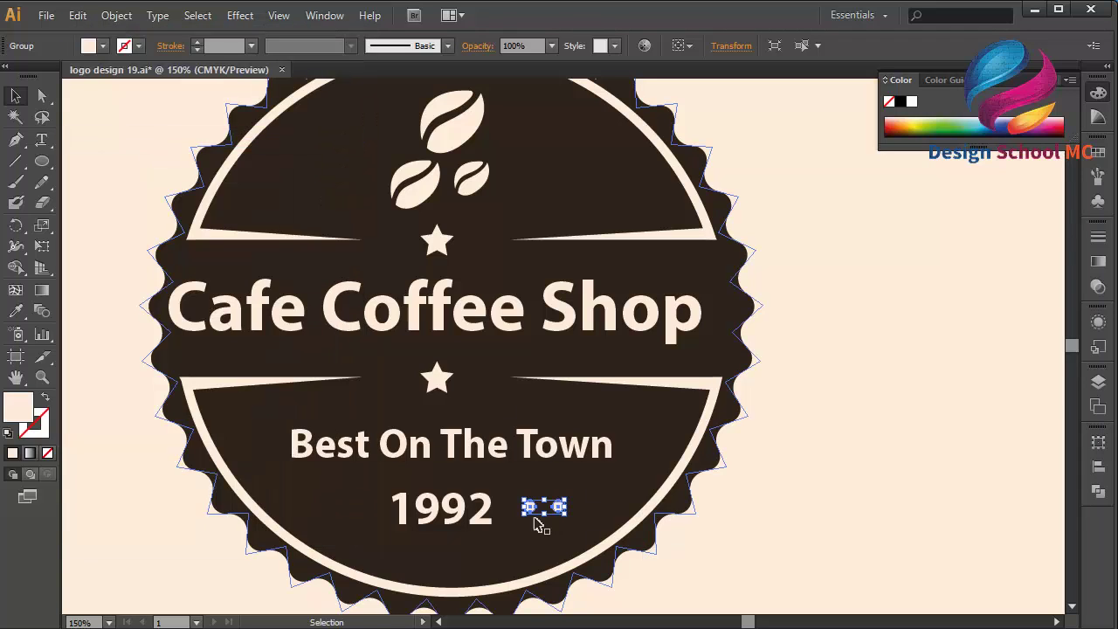
{"action": "left_click_drag", "start_coordinate": [529, 508], "coordinate": [328, 514]}
{"action": "left_click", "coordinate": [427, 529]}
{"action": "left_click", "coordinate": [731, 569]}
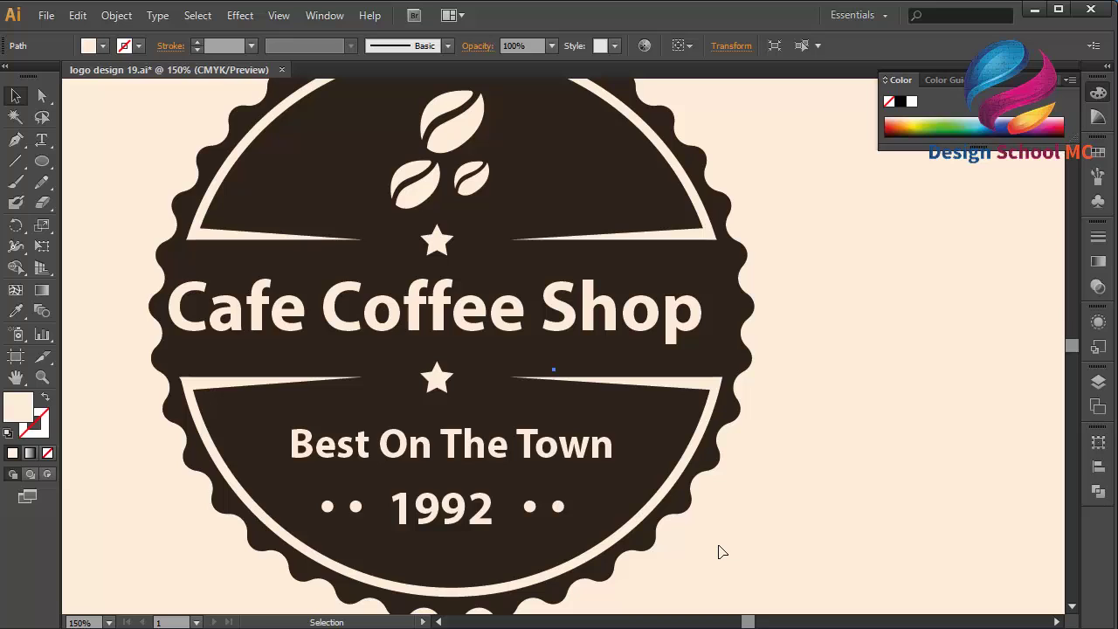
Step: Nudge the 1992 text together with both dot pairs slightly right to centre them beneath Best On The Town
{"action": "left_click", "coordinate": [441, 511]}
{"action": "left_click", "coordinate": [352, 508], "text": "shift"}
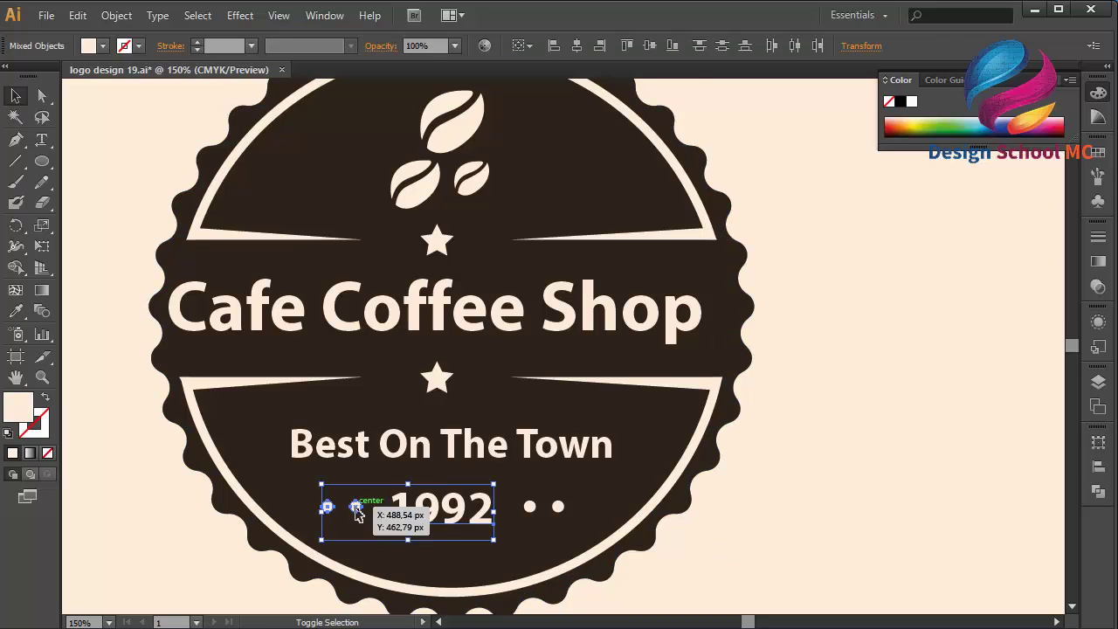
{"action": "left_click", "coordinate": [559, 507], "text": "shift"}
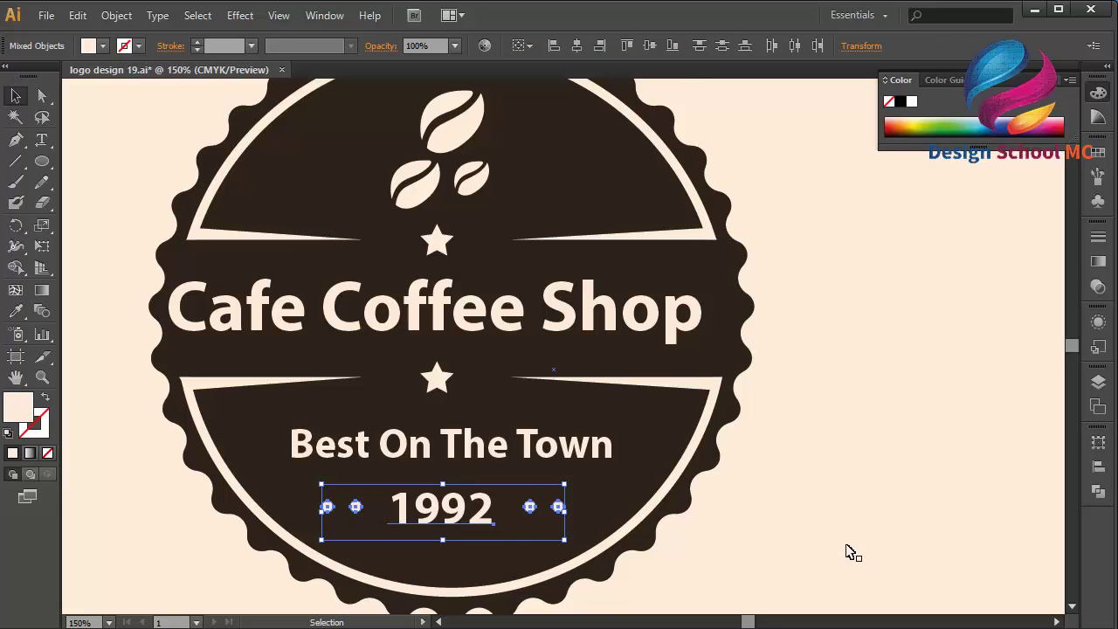
{"action": "key", "text": "Right"}
{"action": "key", "text": "Right"}
{"action": "key", "text": "Right"}
{"action": "key", "text": "Right"}
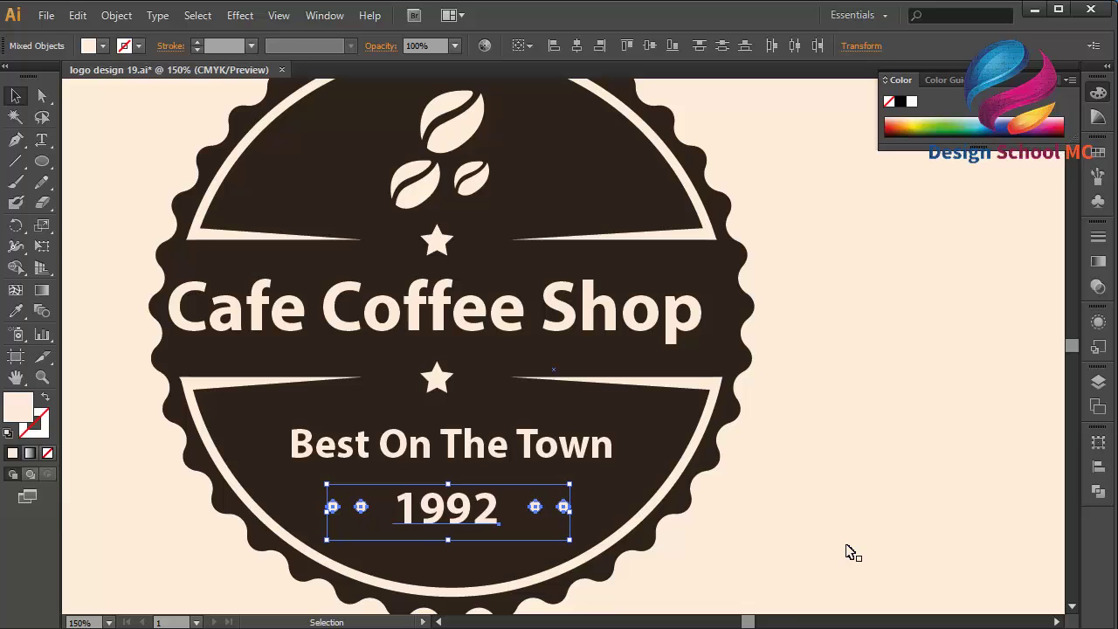
{"action": "left_click", "coordinate": [848, 549]}
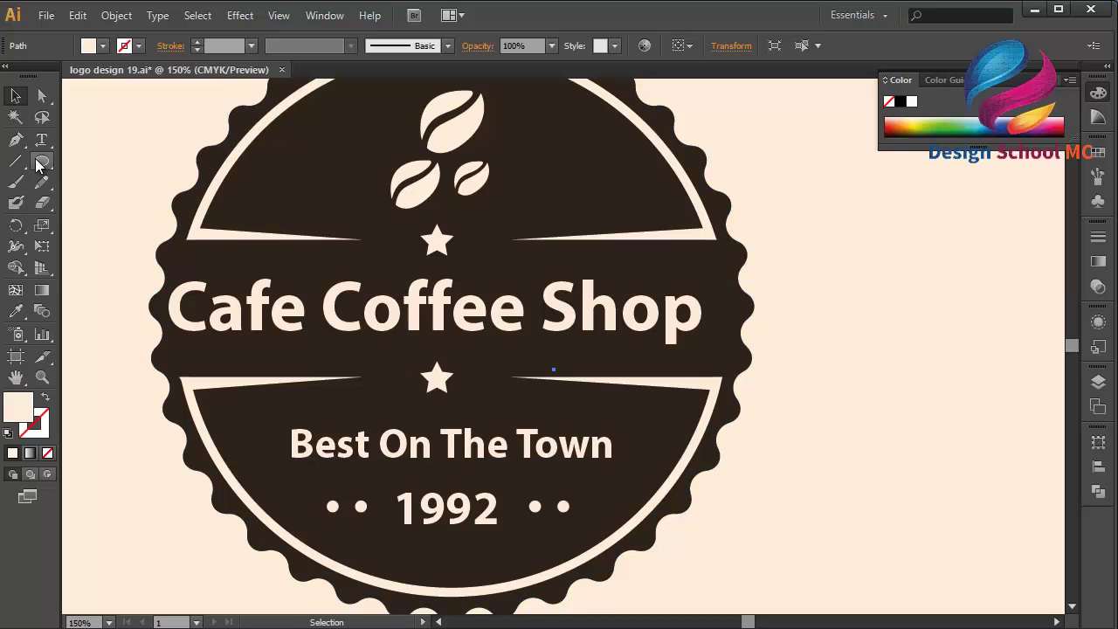
Step: Draw a thin horizontal cream rectangle across the ring between Best On The Town and 1992 as a divider bar
{"action": "left_click_drag", "start_coordinate": [42, 160], "coordinate": [96, 158]}
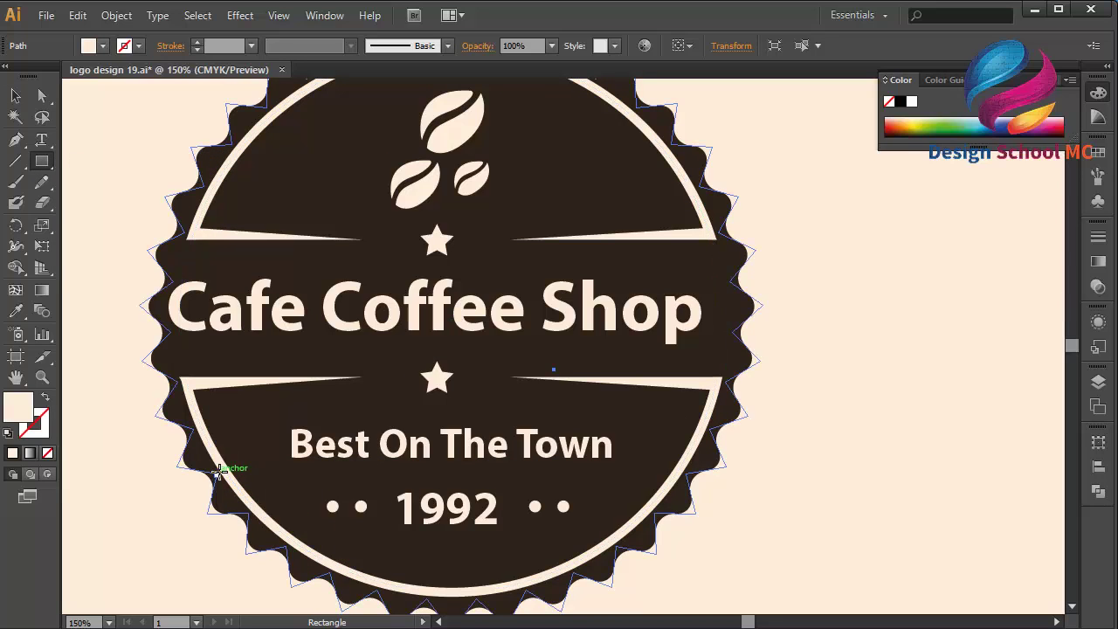
{"action": "left_click_drag", "start_coordinate": [224, 470], "coordinate": [680, 480]}
{"action": "left_click", "coordinate": [14, 101]}
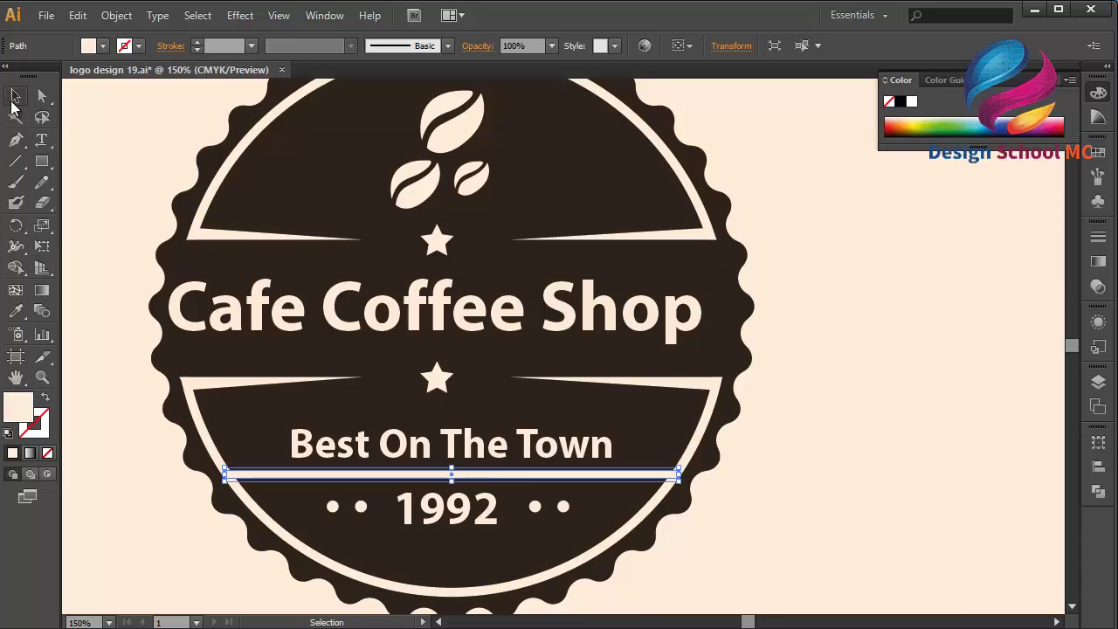
{"action": "left_click", "coordinate": [109, 155]}
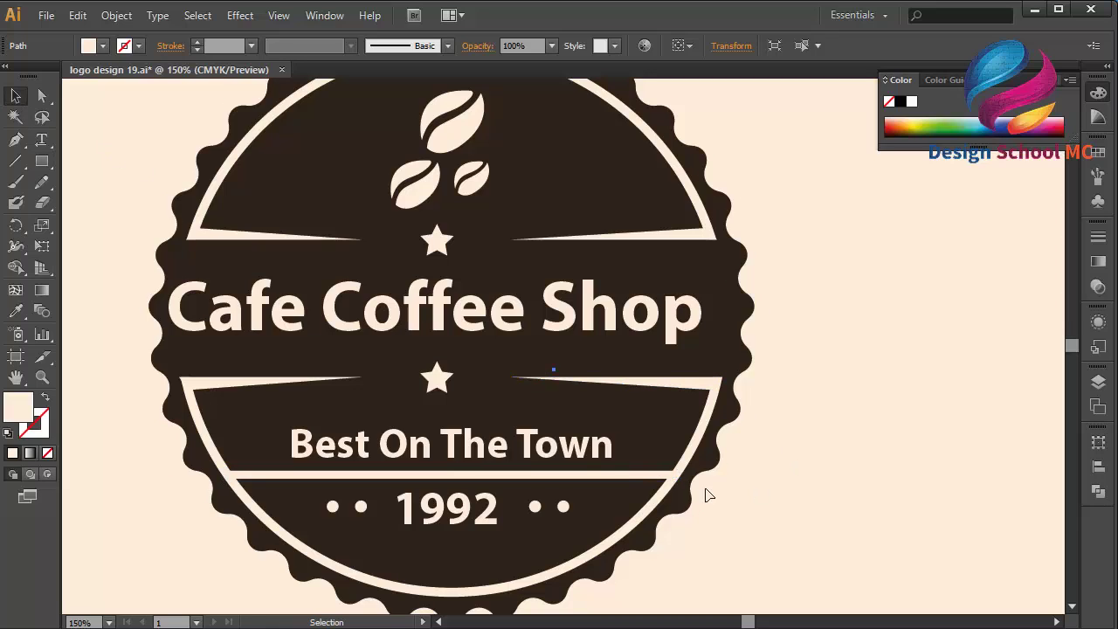
Step: Nudge the Best On The Town text up to leave a gap above the divider bar
{"action": "left_click", "coordinate": [593, 448]}
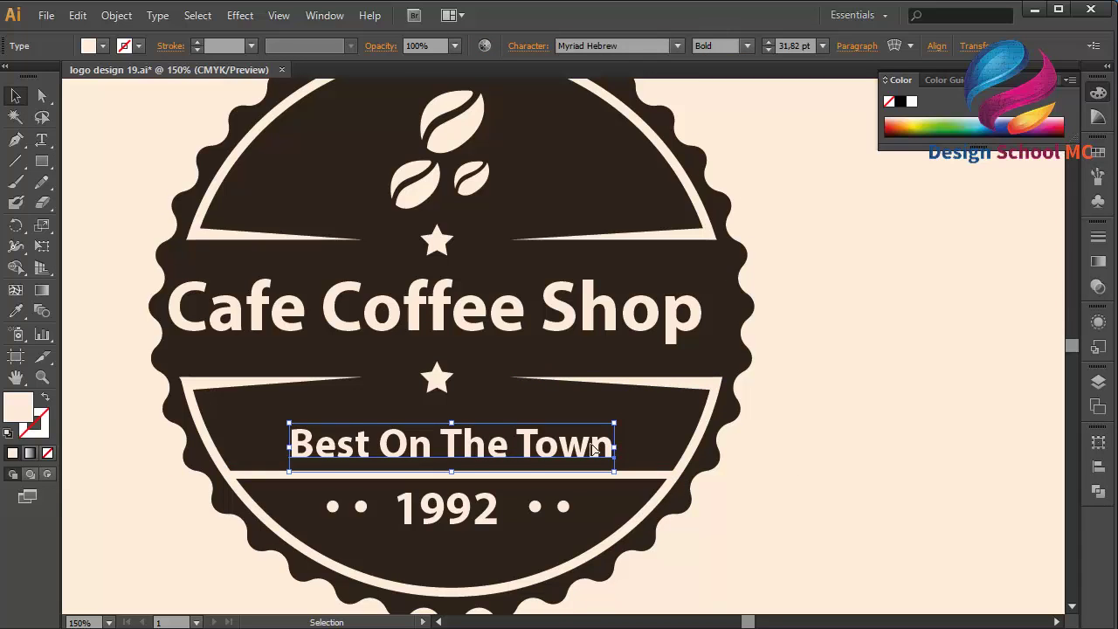
{"action": "key", "text": "Up"}
{"action": "key", "text": "Up"}
{"action": "key", "text": "Up"}
{"action": "key", "text": "Up"}
{"action": "key", "text": "Up"}
{"action": "key", "text": "Up"}
{"action": "key", "text": "Up"}
{"action": "key", "text": "Up"}
{"action": "key", "text": "Up"}
{"action": "key", "text": "Up"}
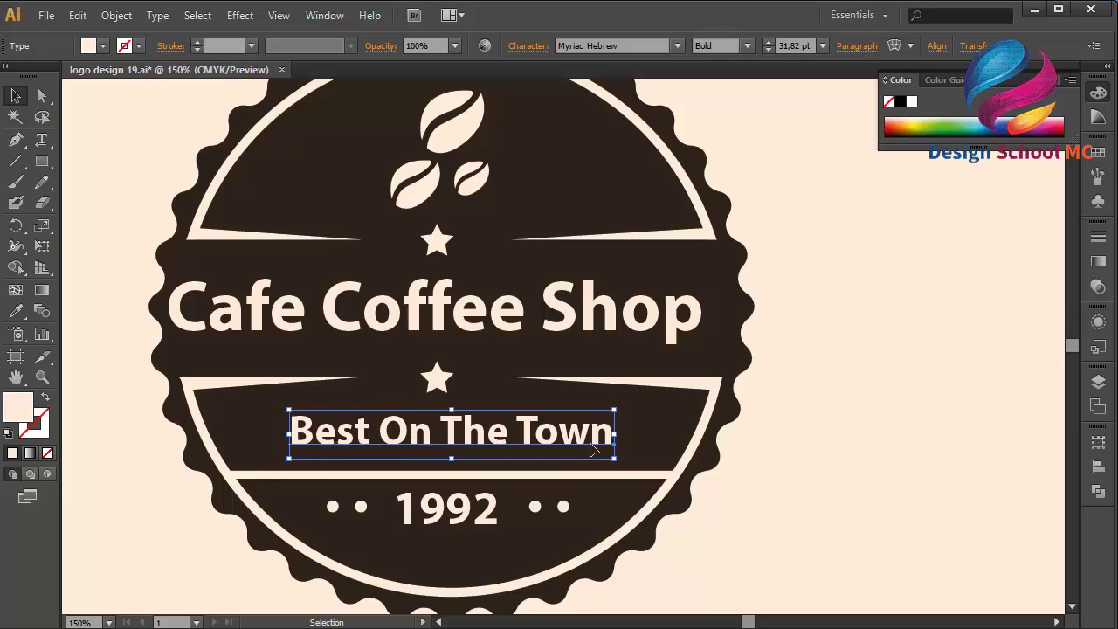
Step: Nudge the 1992 text and both dot pairs down together, away from the divider bar
{"action": "left_click", "coordinate": [395, 512]}
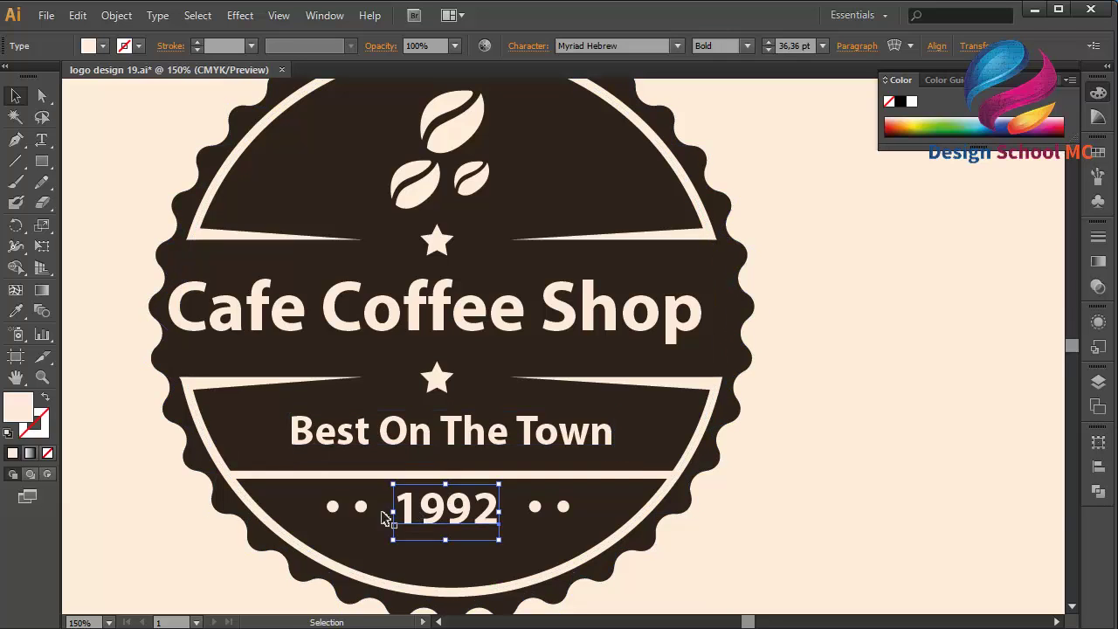
{"action": "left_click", "coordinate": [362, 510], "text": "shift"}
{"action": "left_click", "coordinate": [560, 508], "text": "shift"}
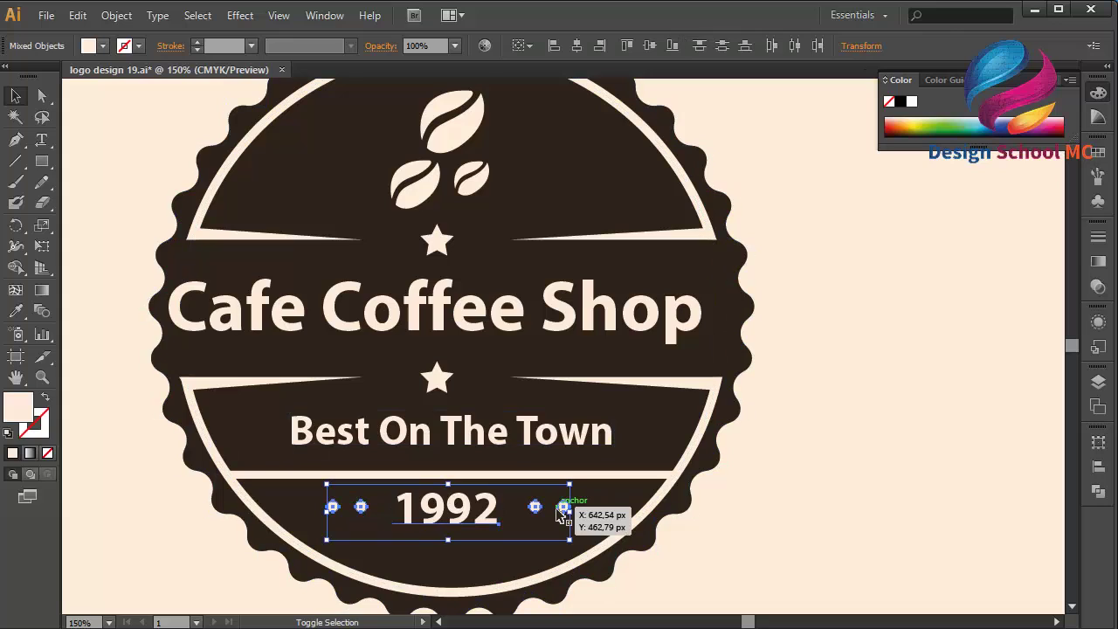
{"action": "key", "text": "Down"}
{"action": "key", "text": "Down"}
{"action": "key", "text": "Down"}
{"action": "key", "text": "Down"}
{"action": "key", "text": "Down"}
{"action": "key", "text": "Down"}
{"action": "key", "text": "Down"}
{"action": "key", "text": "Down"}
{"action": "key", "text": "Down"}
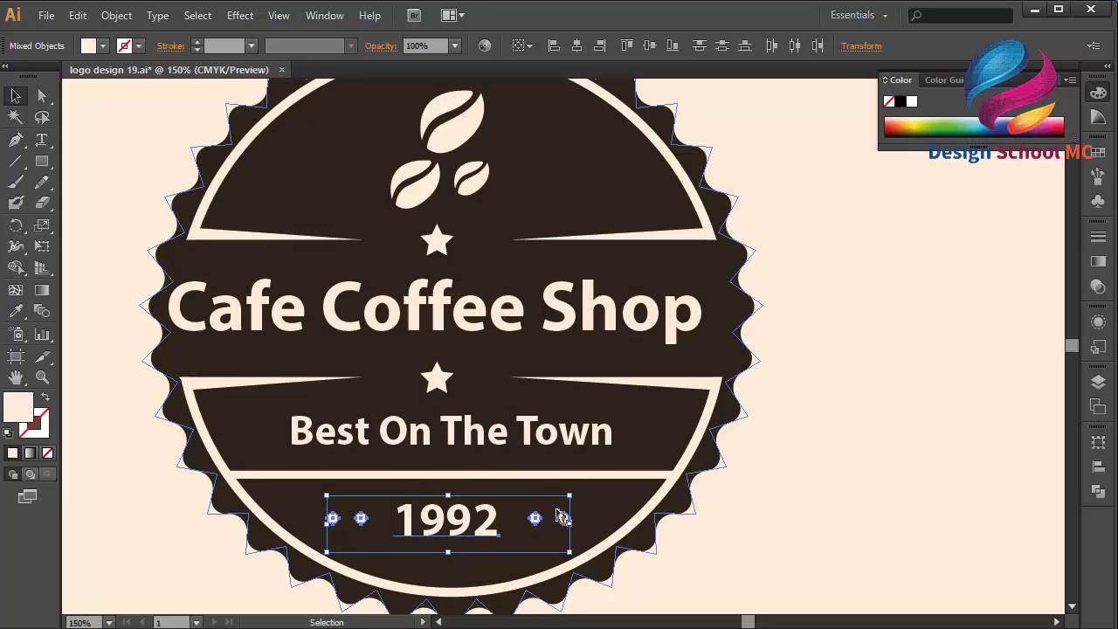
{"action": "left_click", "coordinate": [780, 519]}
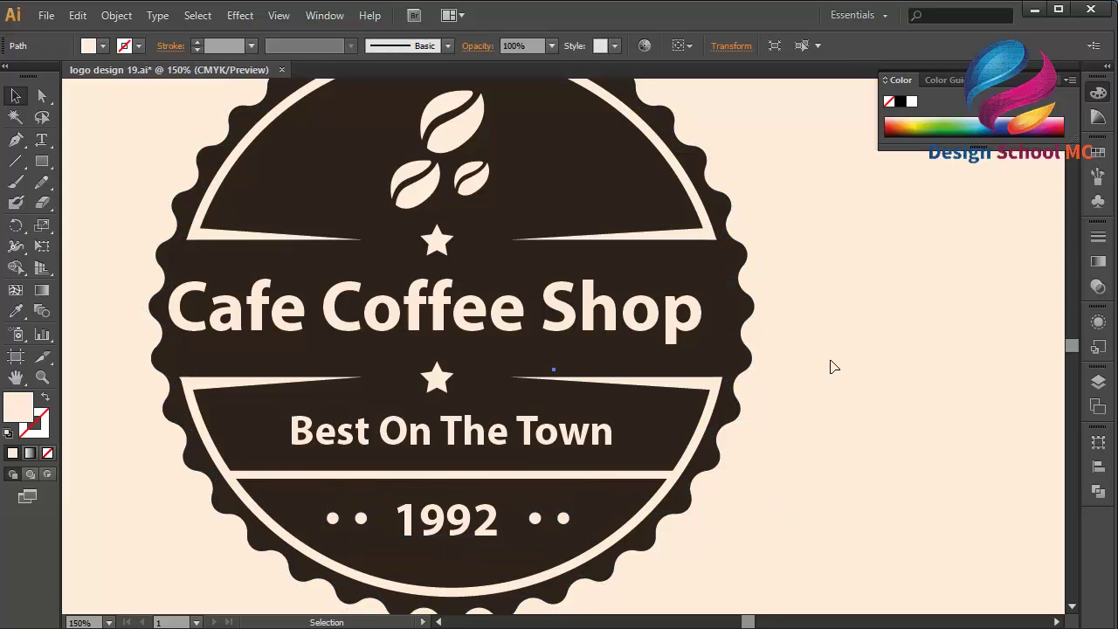
Step: Check the whole badge at 100% zoom, from the coffee beans down to the 1992 text and all selected elements
{"action": "scroll", "coordinate": [833, 367], "scroll_direction": "up", "scroll_amount": 5}
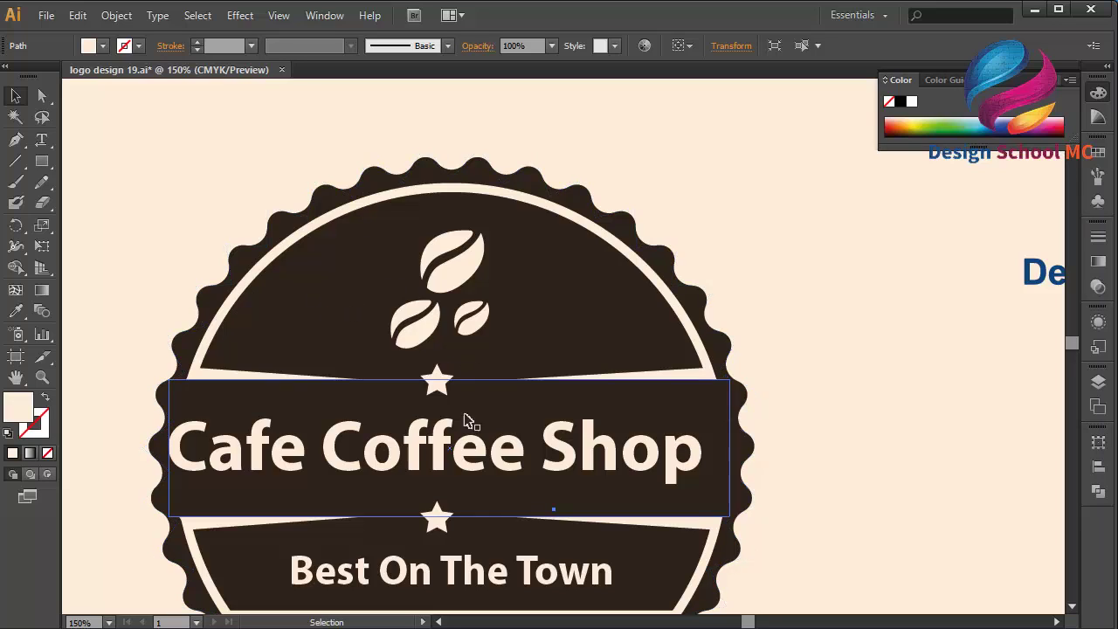
{"action": "scroll", "coordinate": [534, 480], "scroll_direction": "down", "scroll_amount": 1}
{"action": "scroll", "coordinate": [535, 483], "scroll_direction": "down", "scroll_amount": 4}
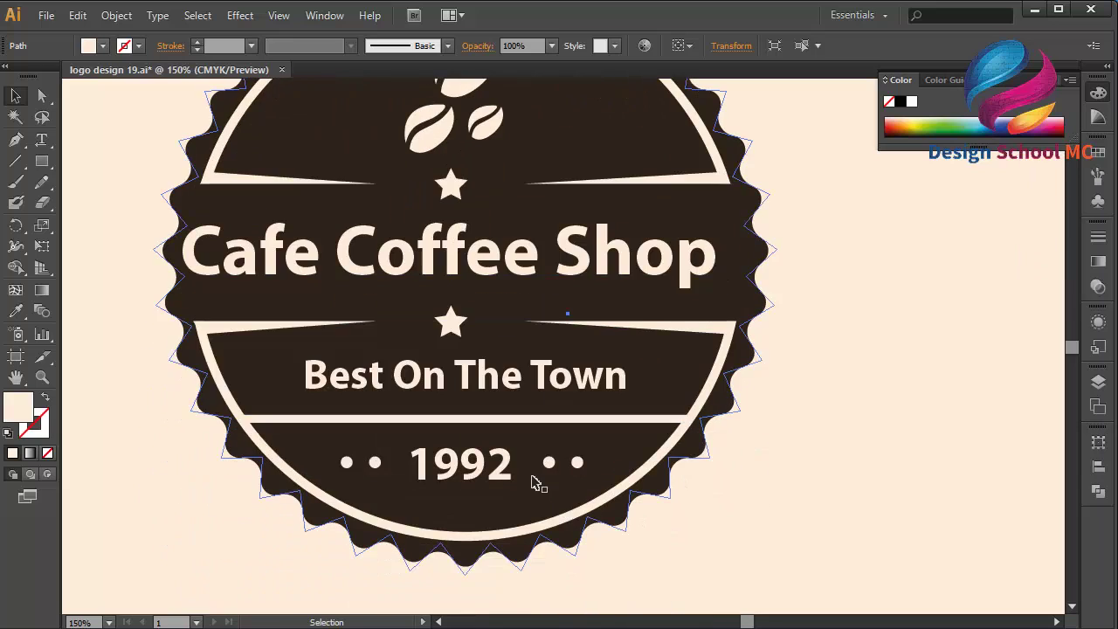
{"action": "scroll", "coordinate": [534, 483], "scroll_direction": "up", "scroll_amount": 5}
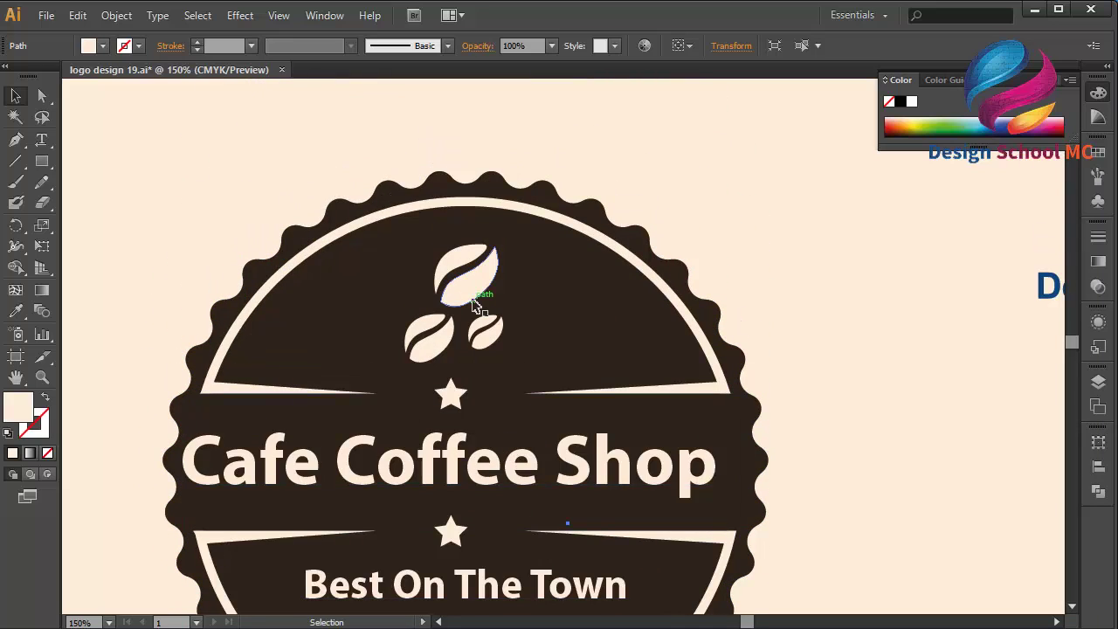
{"action": "key", "text": "ctrl+minus"}
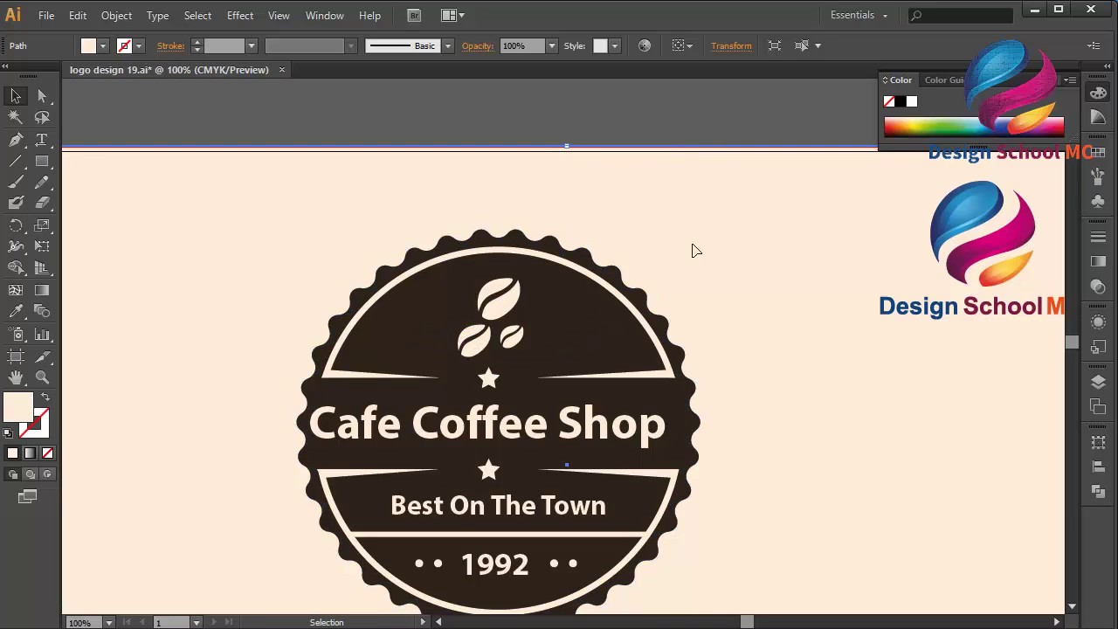
{"action": "left_click_drag", "start_coordinate": [712, 104], "coordinate": [290, 582]}
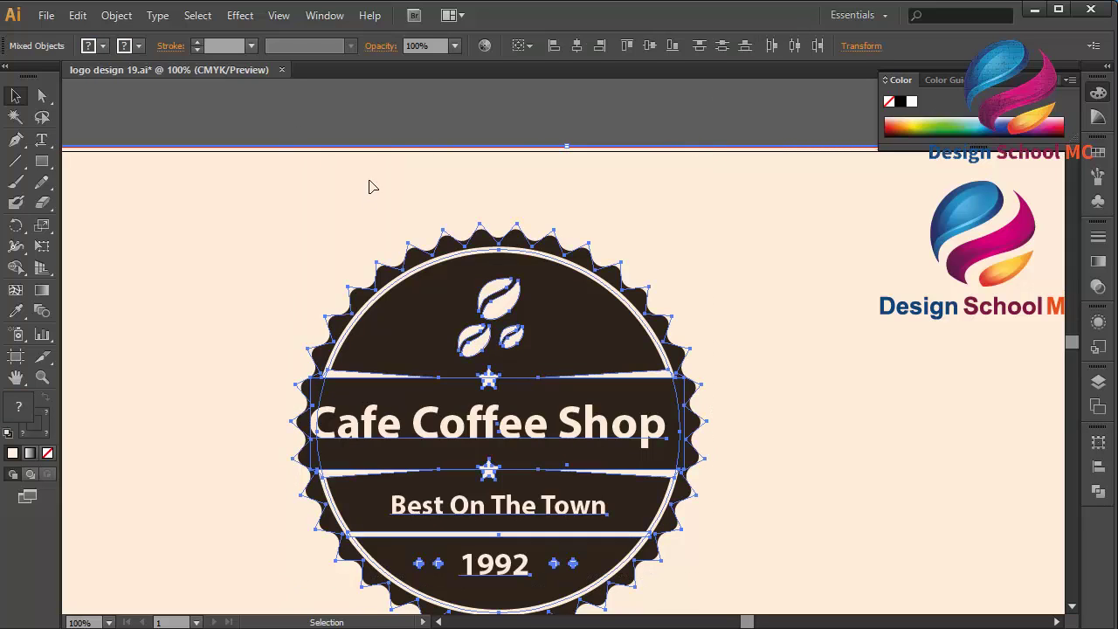
{"action": "left_click", "coordinate": [385, 137]}
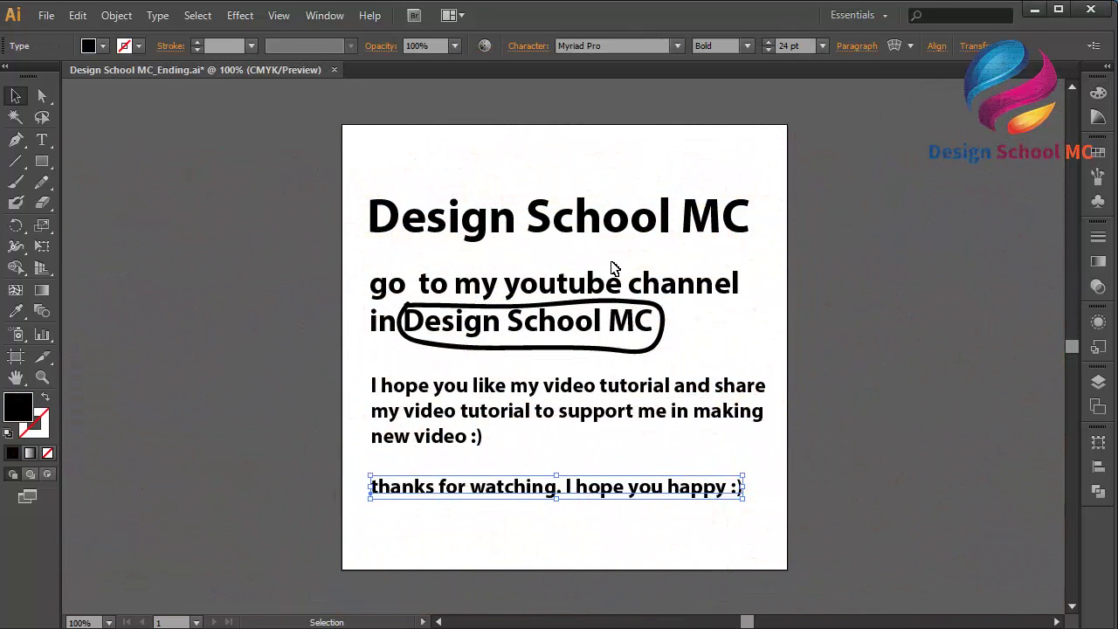
Step: Change the fill of the large Design School MC heading in Design School MC_Ending.ai to dark red
{"action": "left_click", "coordinate": [589, 218]}
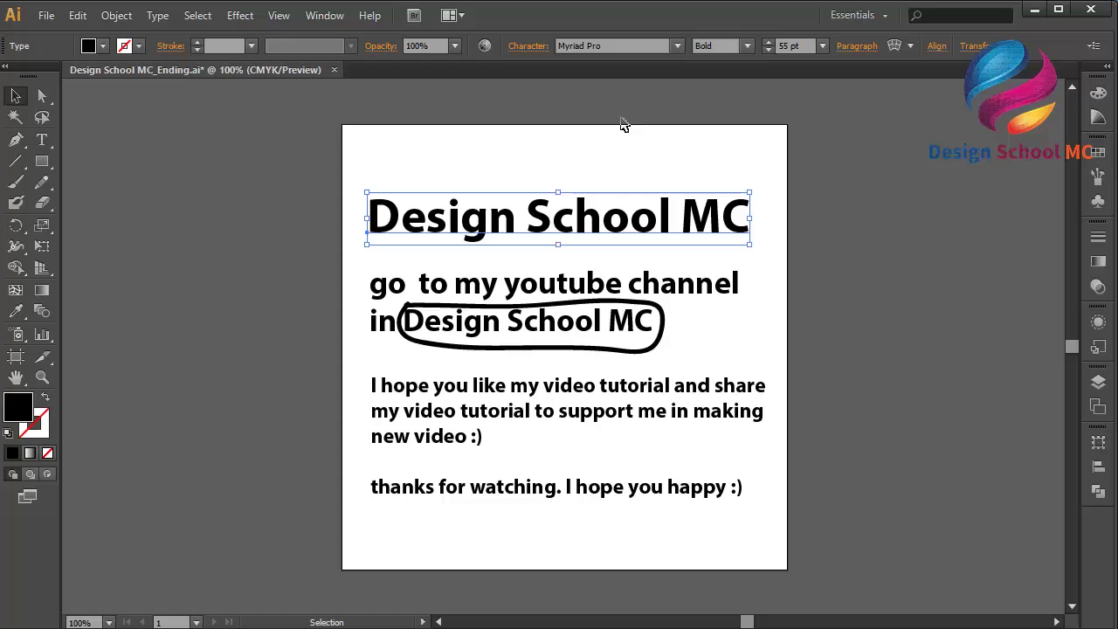
{"action": "left_click", "coordinate": [1098, 152]}
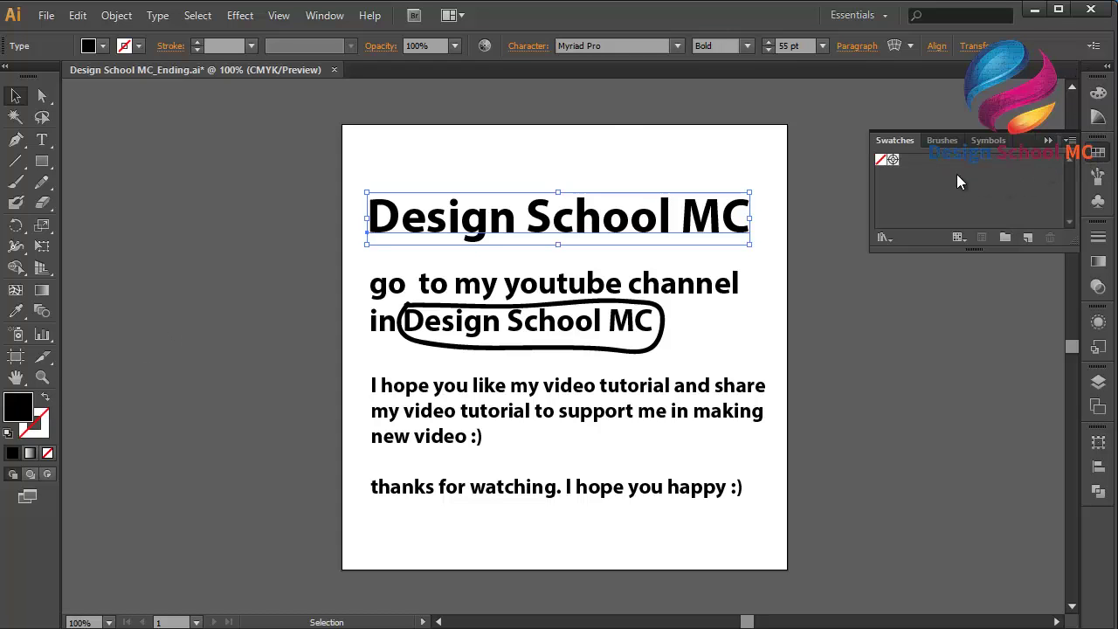
{"action": "left_click", "coordinate": [1045, 141]}
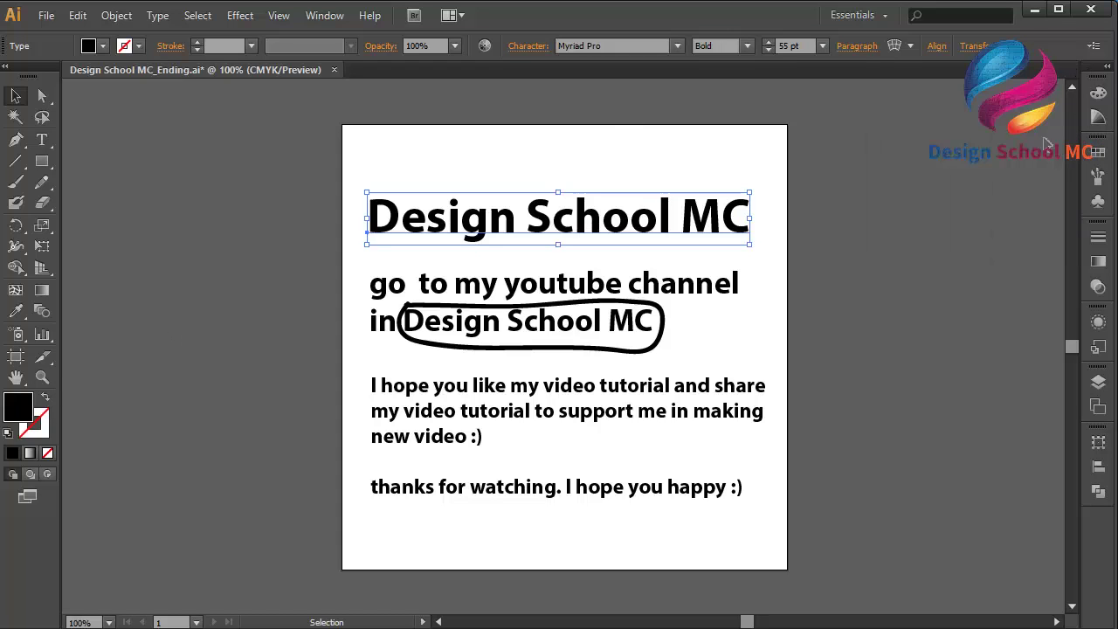
{"action": "double_click", "coordinate": [29, 406]}
{"action": "mouse_move", "coordinate": [524, 326]}
{"action": "left_mouse_down"}
{"action": "mouse_move", "coordinate": [545, 302]}
{"action": "mouse_move", "coordinate": [578, 199]}
{"action": "left_mouse_up"}
{"action": "left_click", "coordinate": [708, 216]}
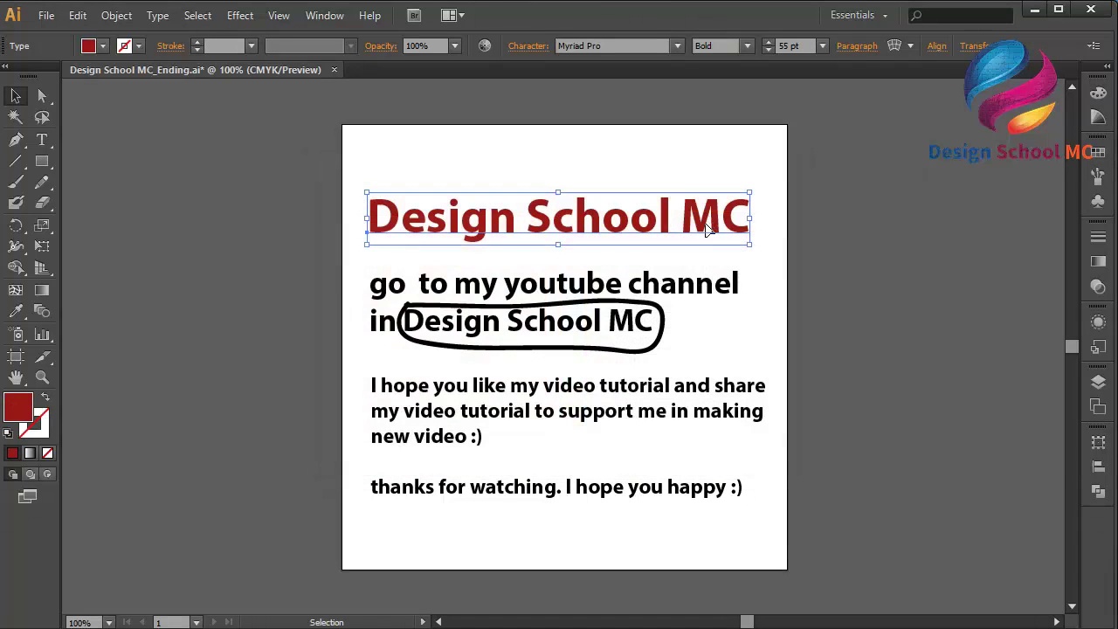
Step: Select the circled words Design School MC below the youtube channel line and open their fill colour for editing
{"action": "left_click", "coordinate": [651, 292]}
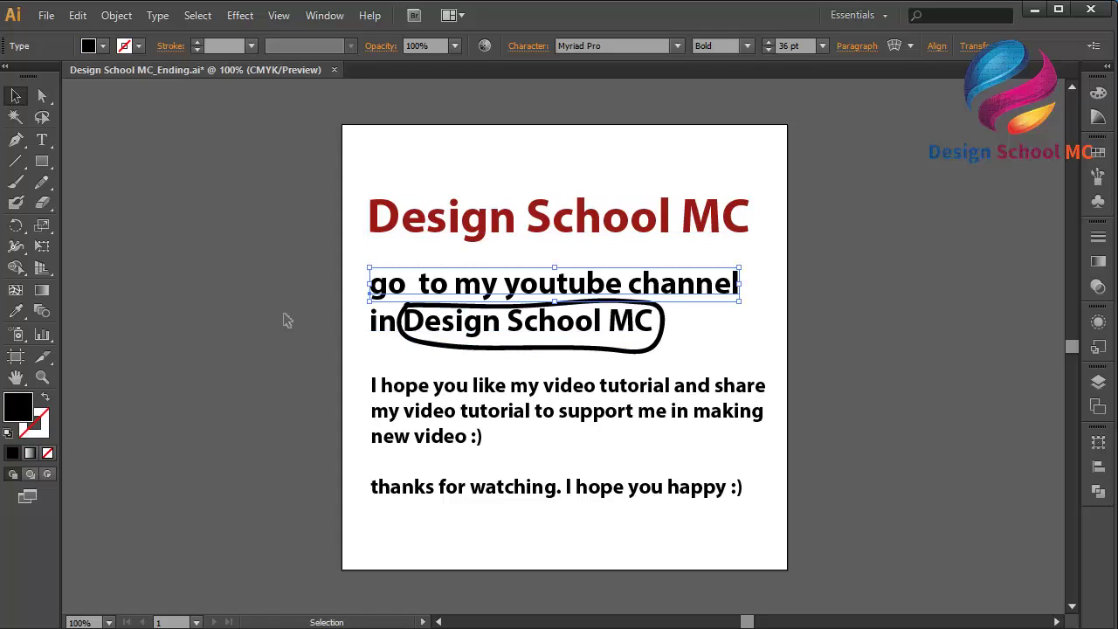
{"action": "double_click", "coordinate": [415, 321]}
{"action": "left_click_drag", "start_coordinate": [404, 316], "coordinate": [656, 325]}
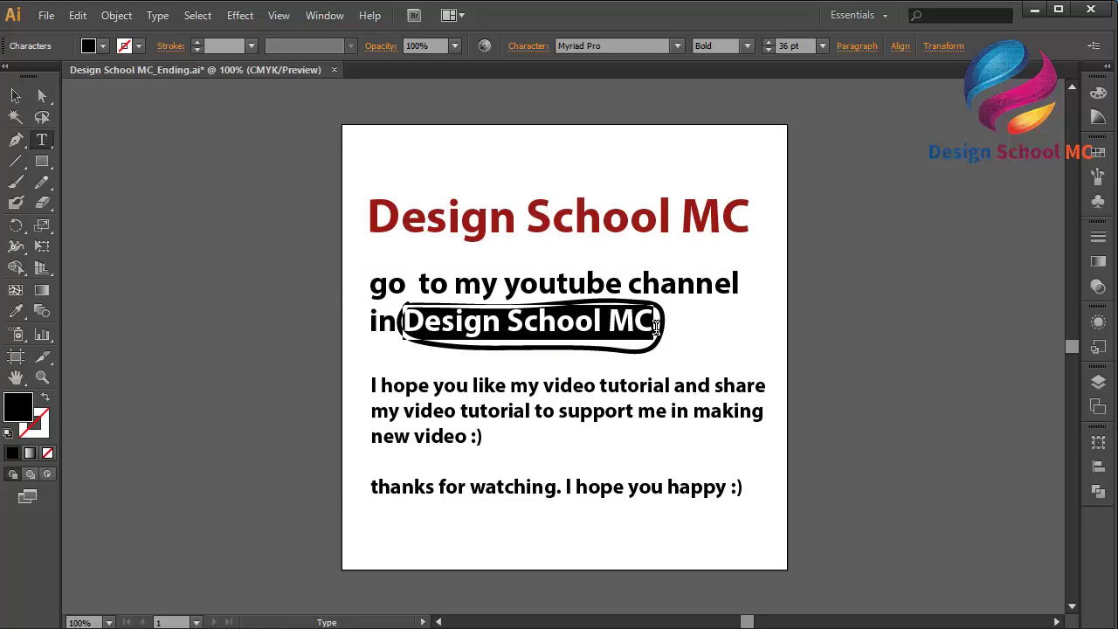
{"action": "double_click", "coordinate": [20, 407]}
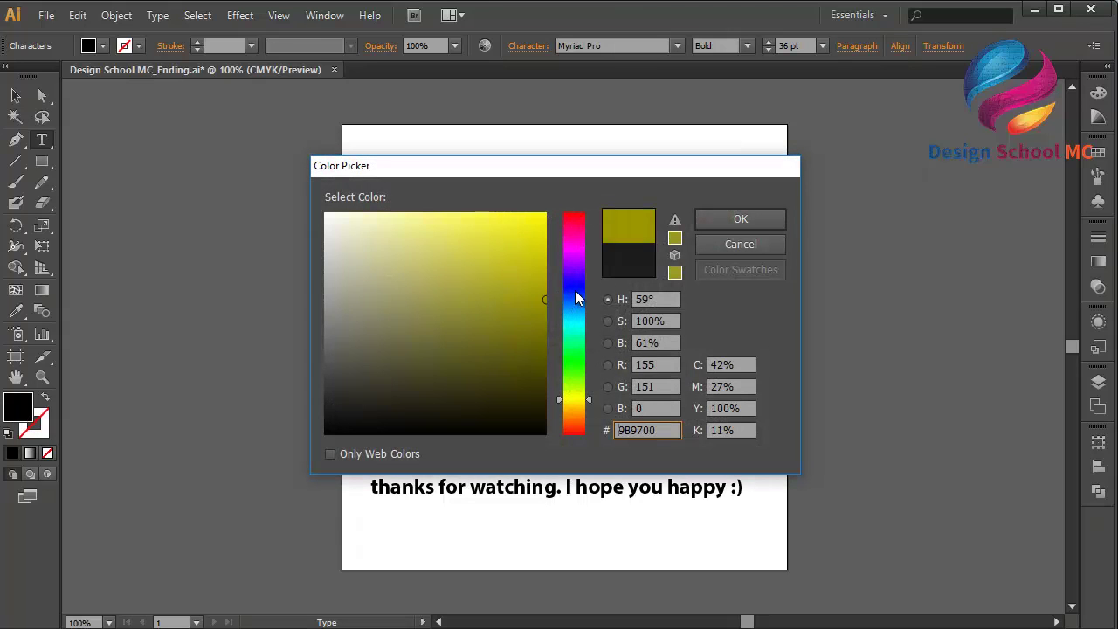